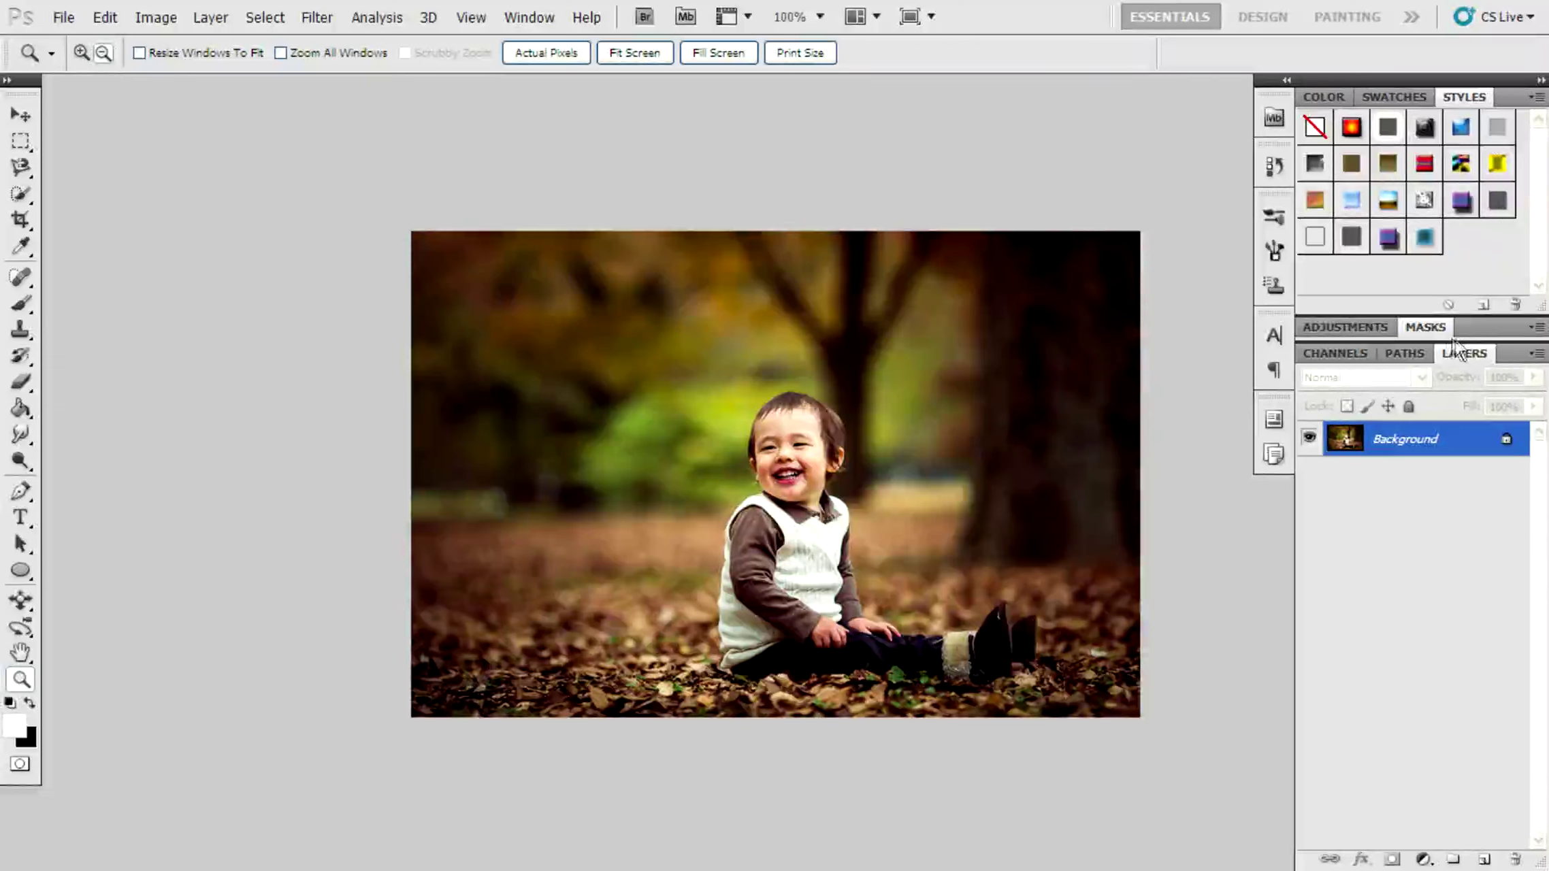
Unlock the Background as Layer 0 and duplicate it as 'ground'
double_click(1506, 442)
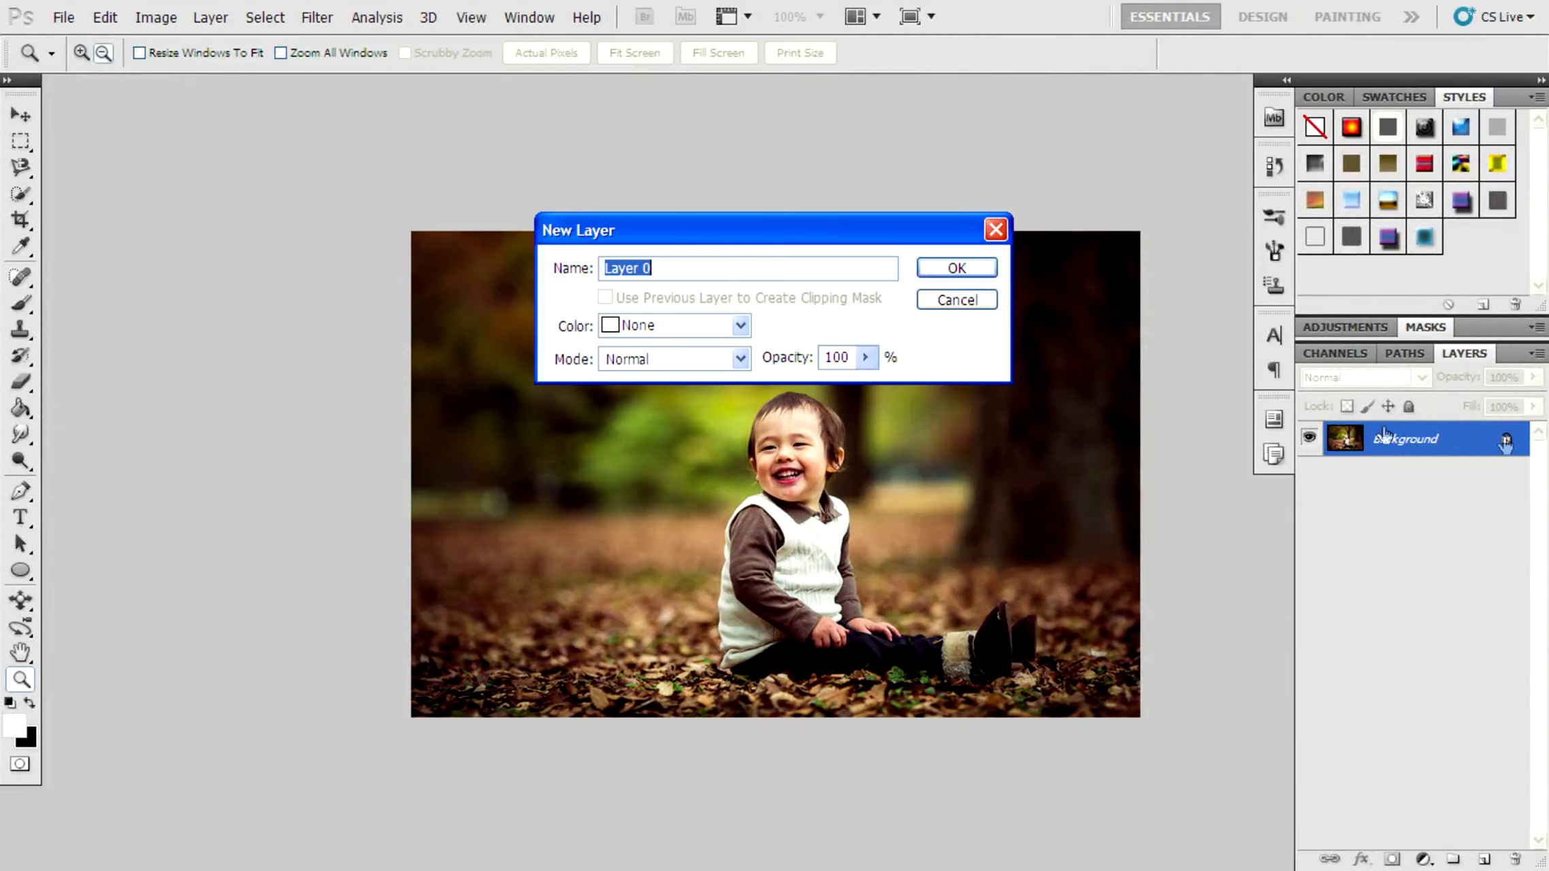
click(935, 269)
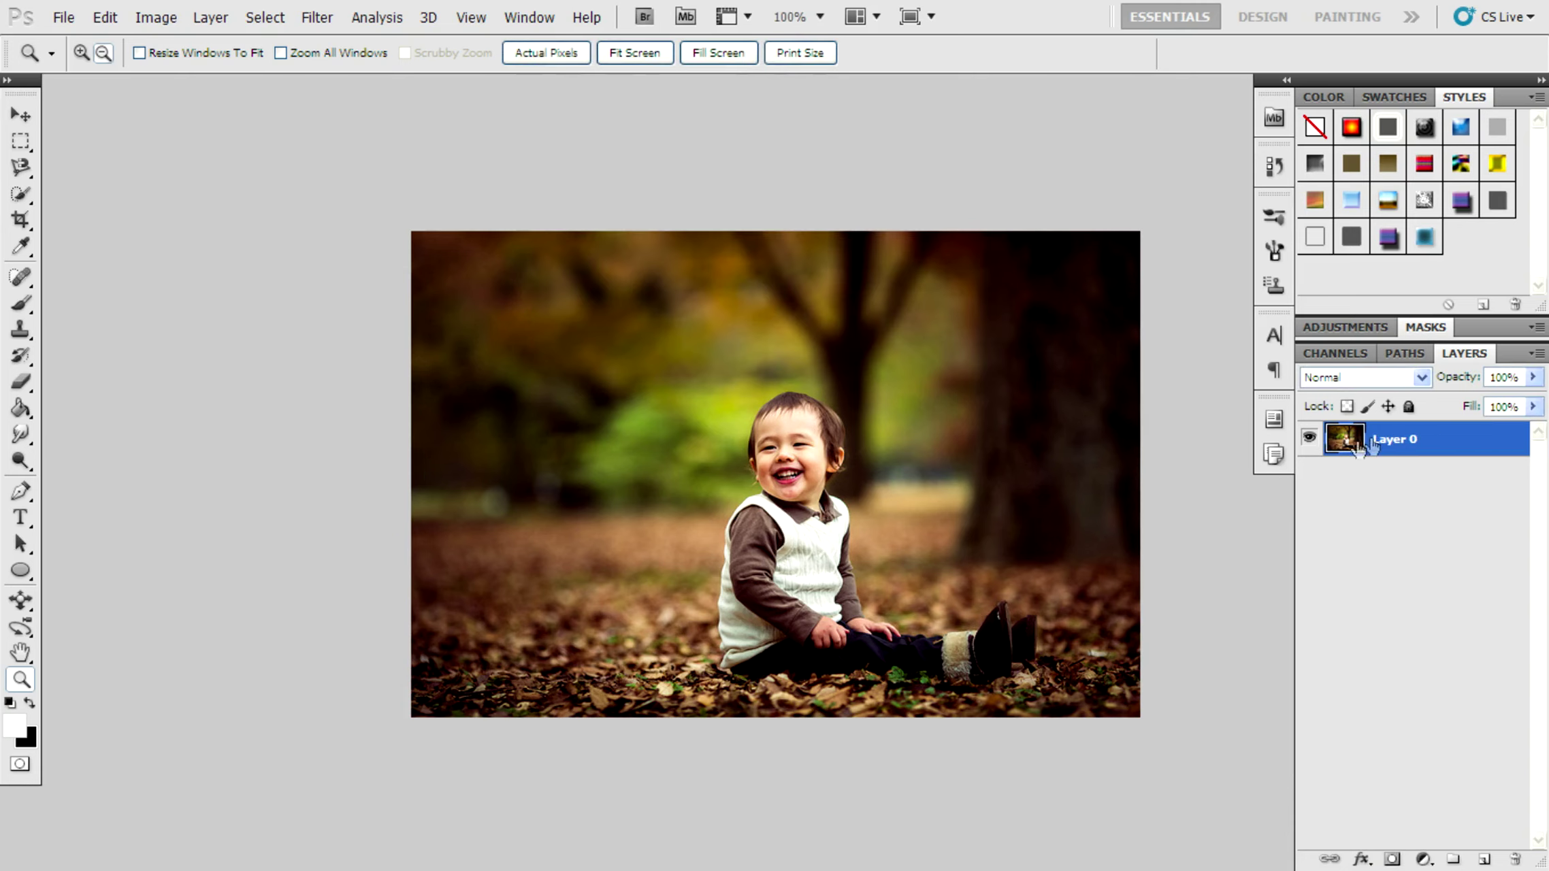
right_click(1392, 460)
click(1362, 500)
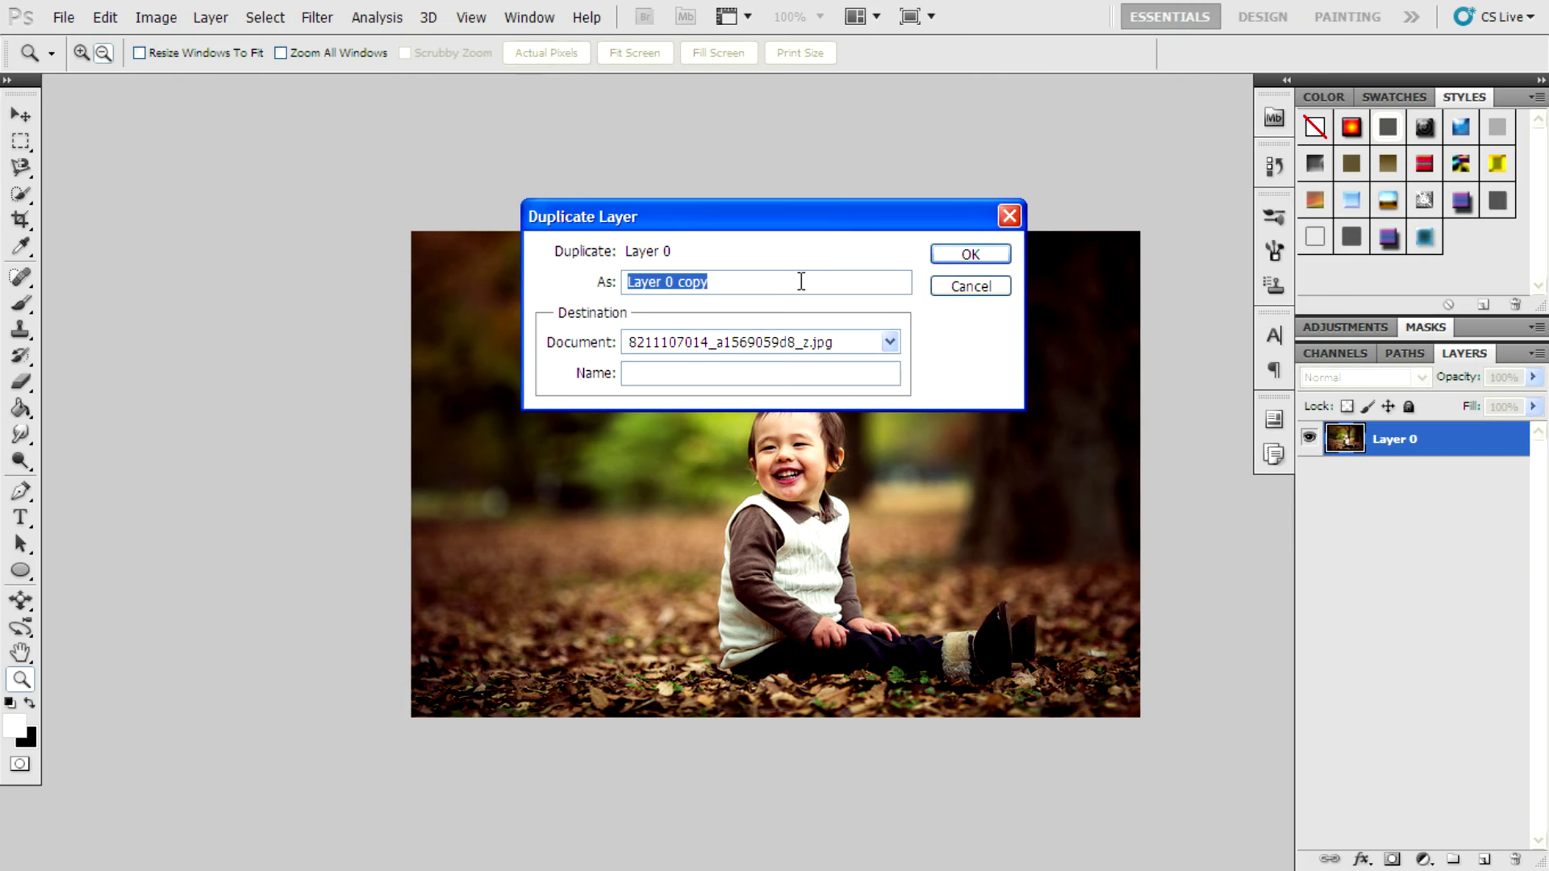
text(ground)
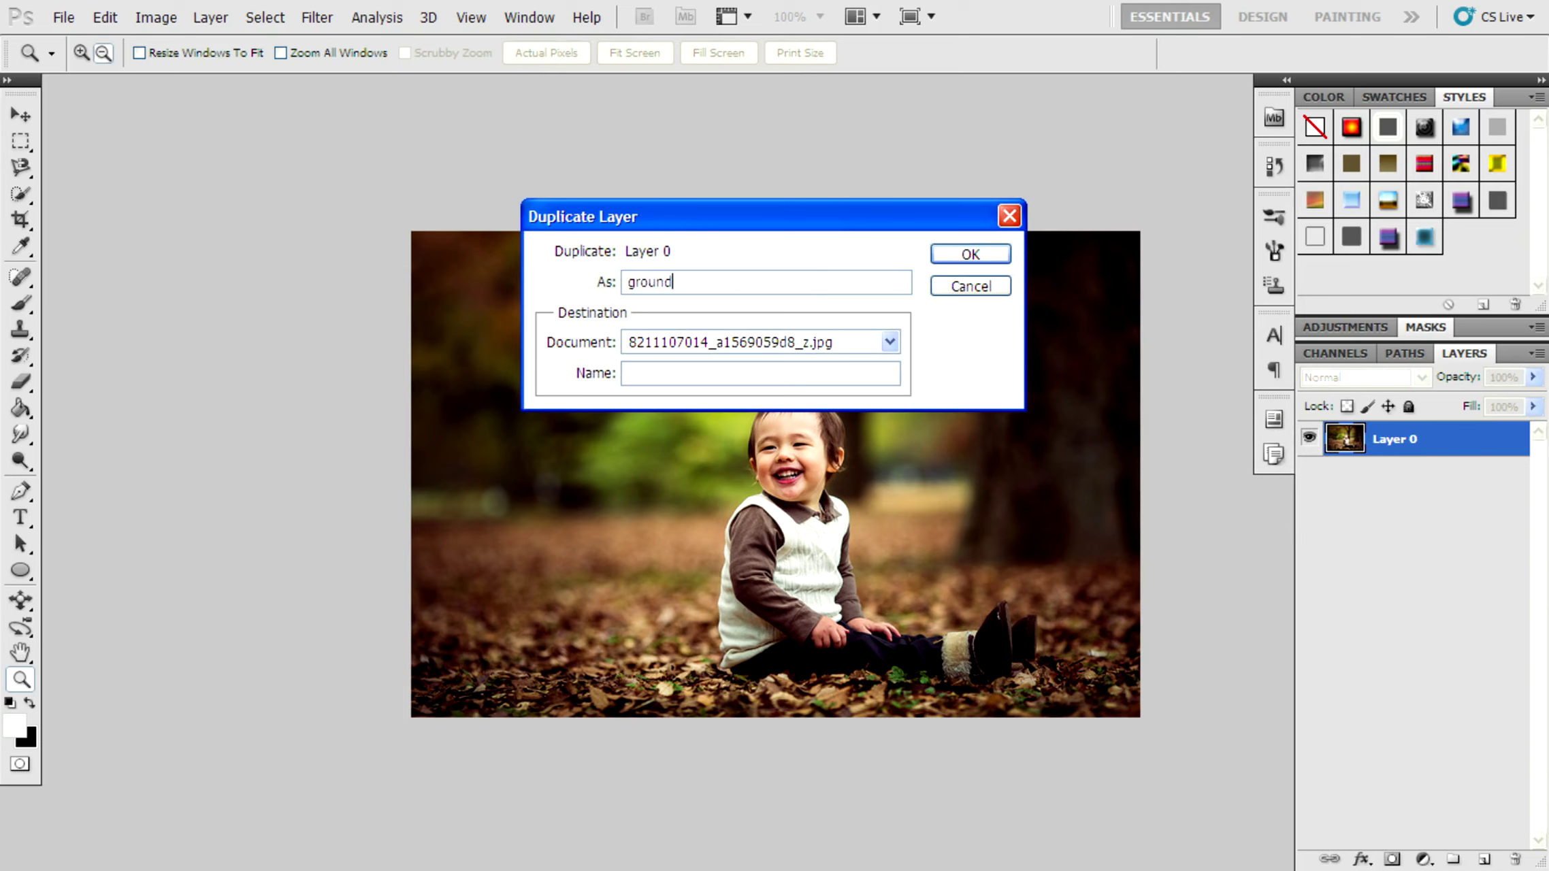
key(Return)
Duplicate the ground layer again and rename the copy 'pop out'
right_click(1395, 439)
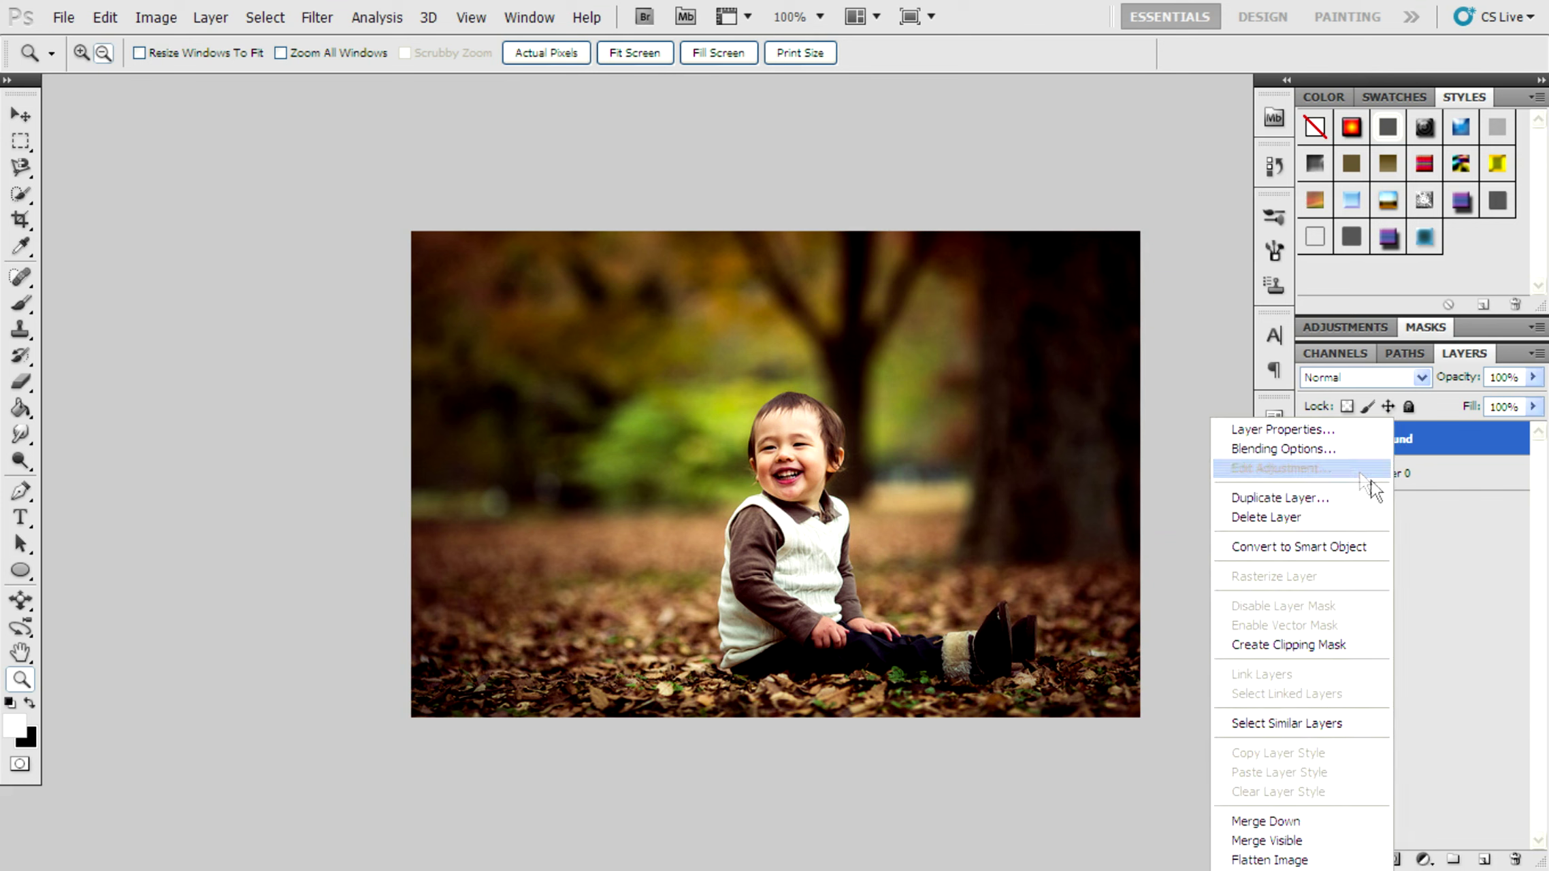
click(1338, 506)
click(964, 257)
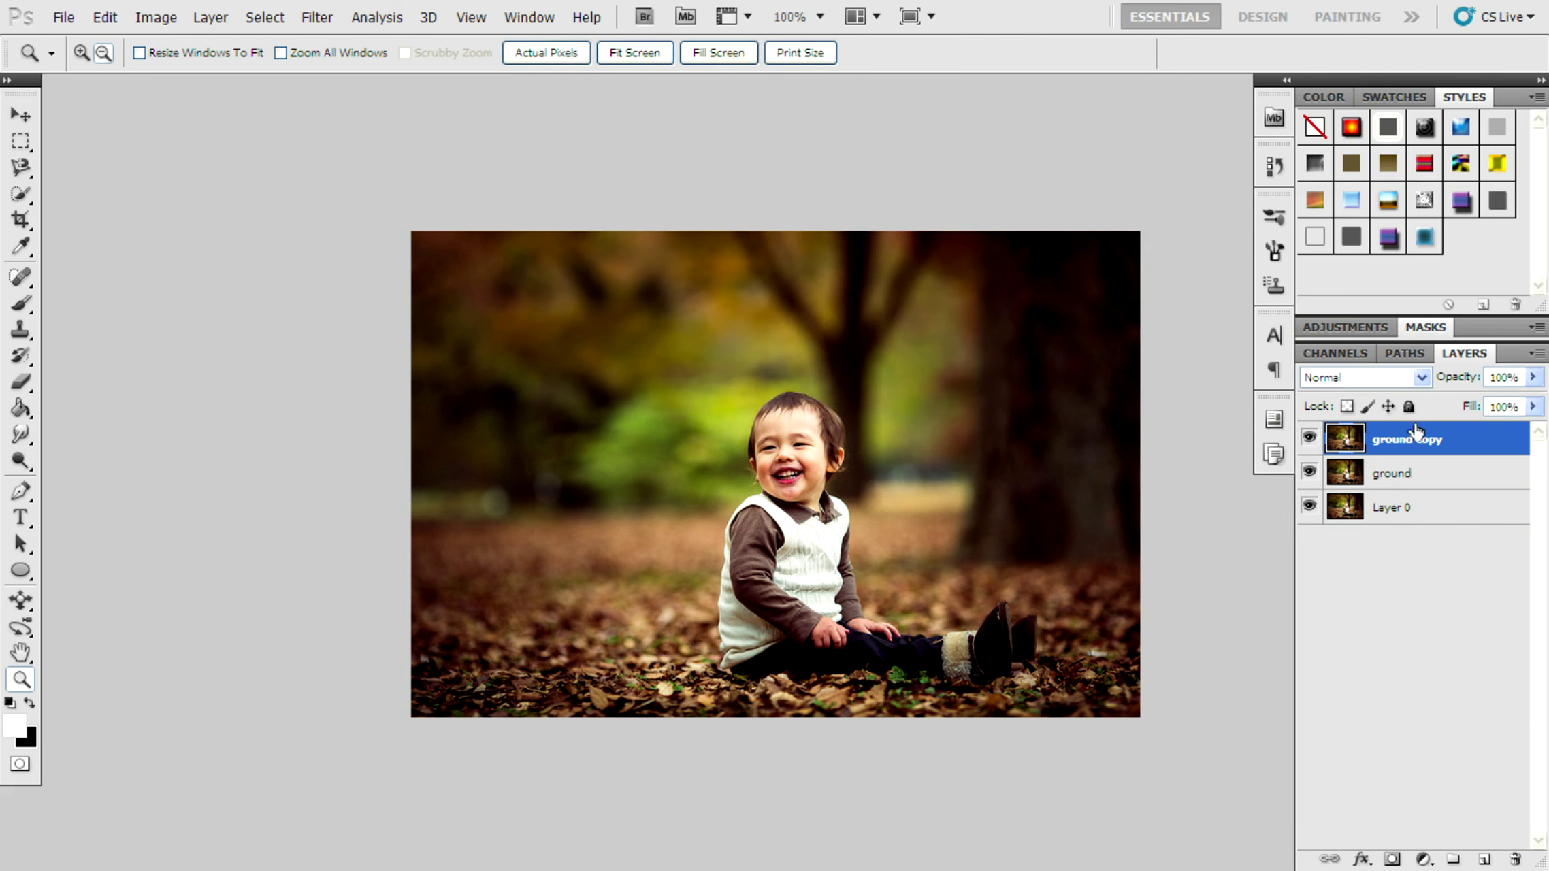
double_click(1406, 441)
text(pc)
click(1484, 697)
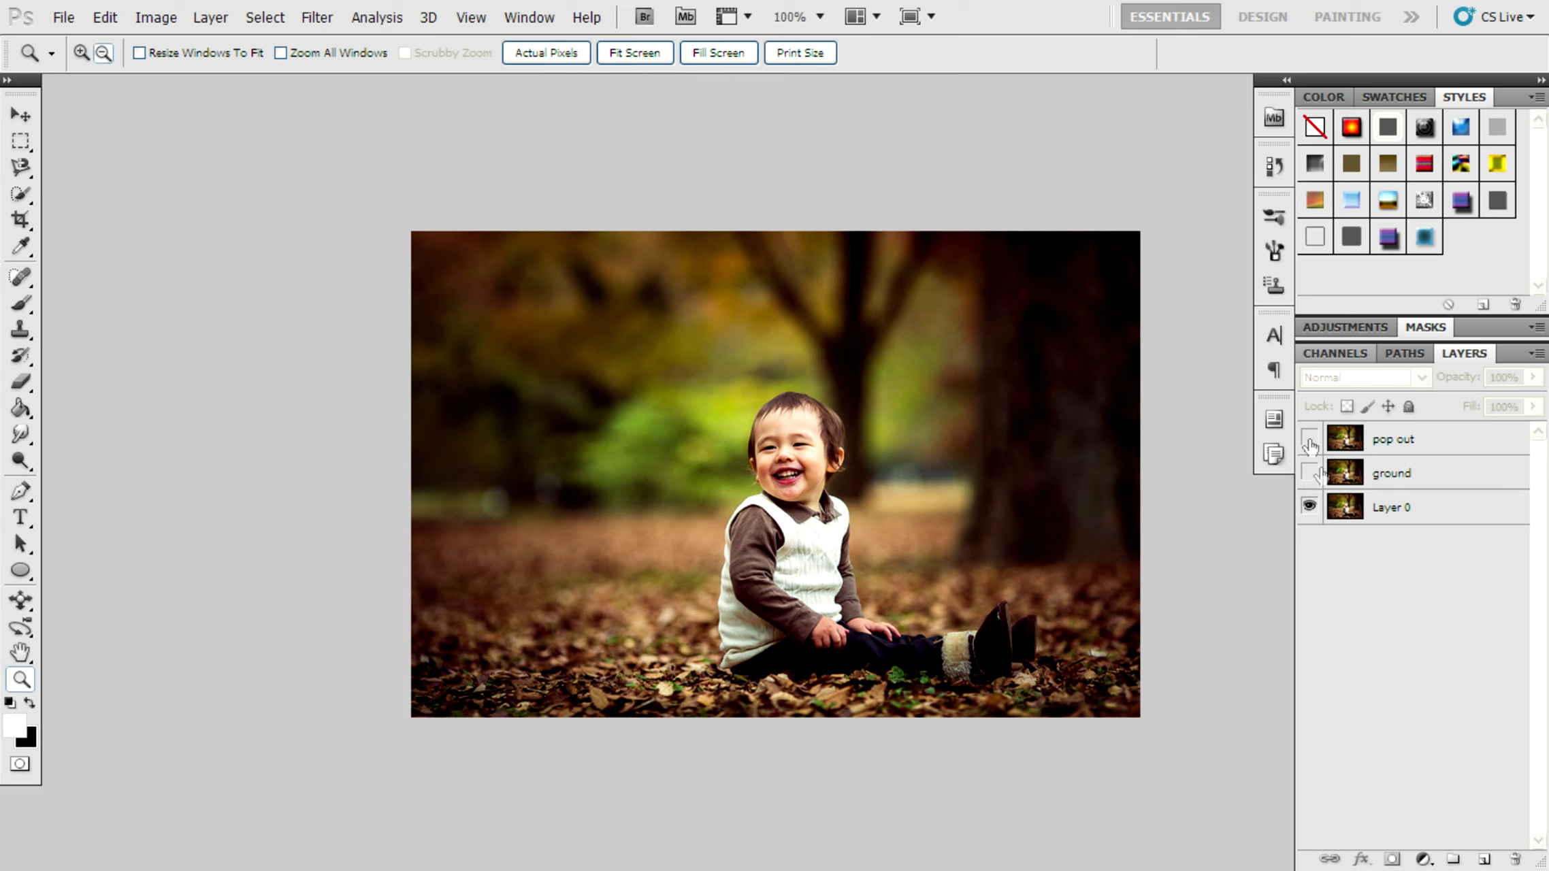
Add a Gradient Overlay to Layer 0 and recolour its white stop to light grey cdcaca
click(1368, 522)
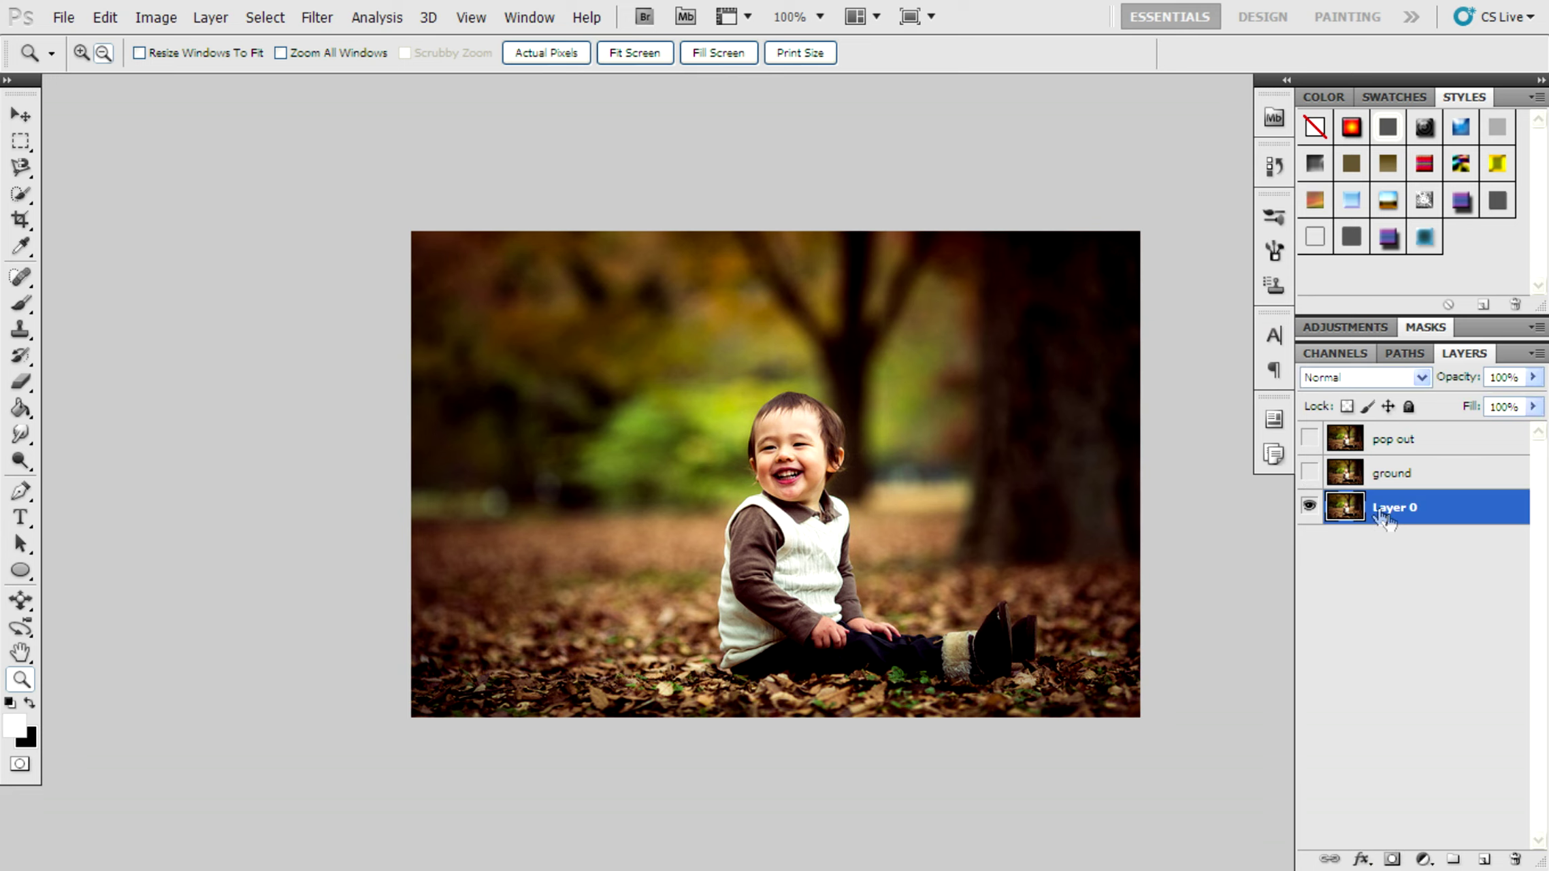
click(1361, 859)
click(1389, 809)
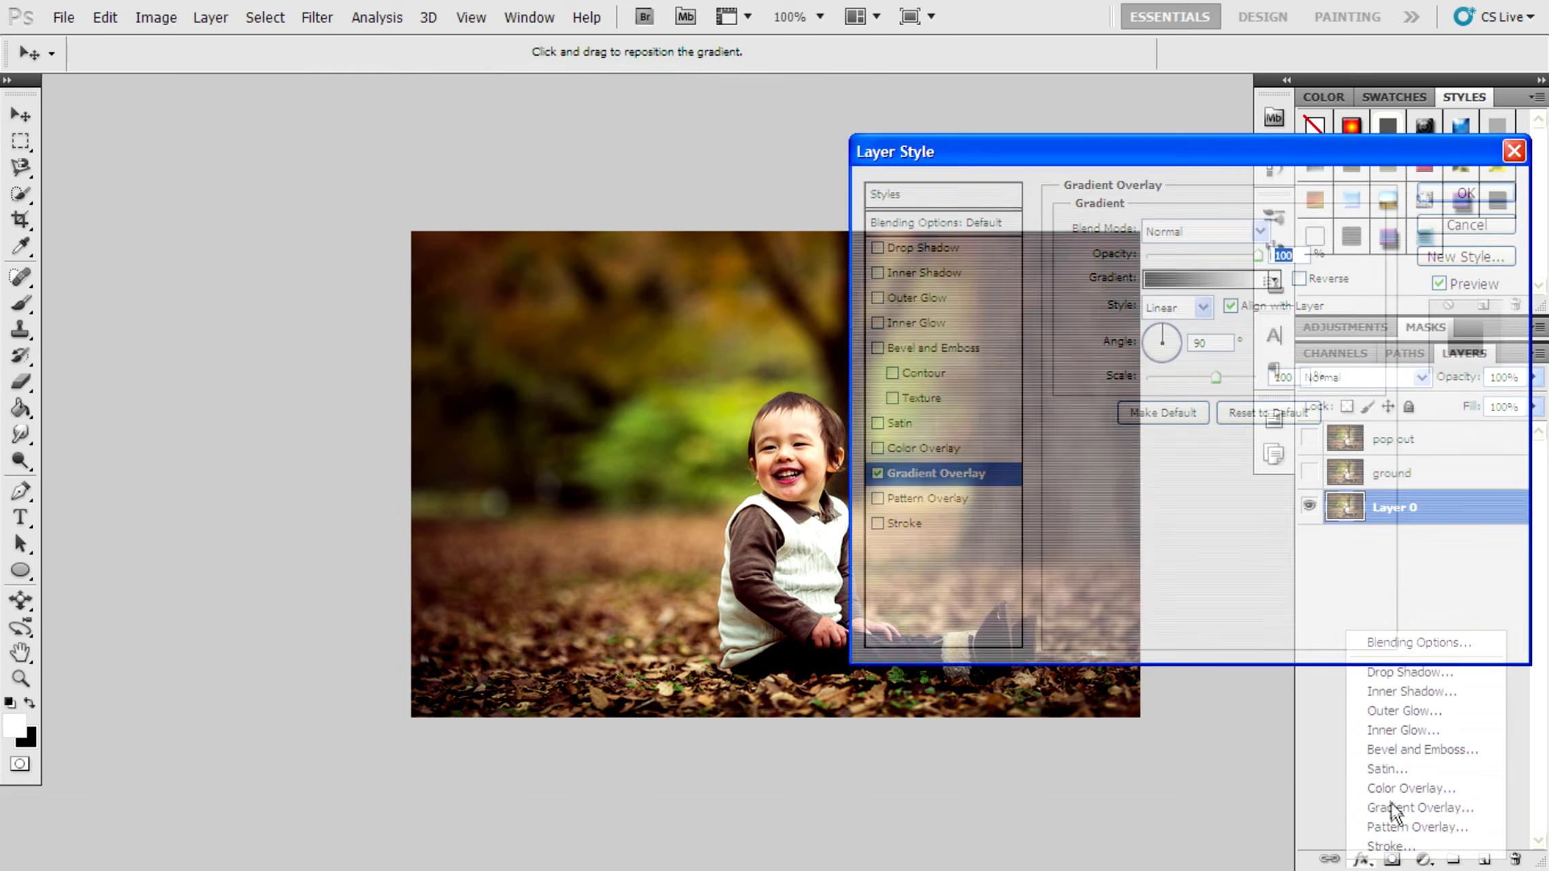
drag(1216, 375, 1283, 379)
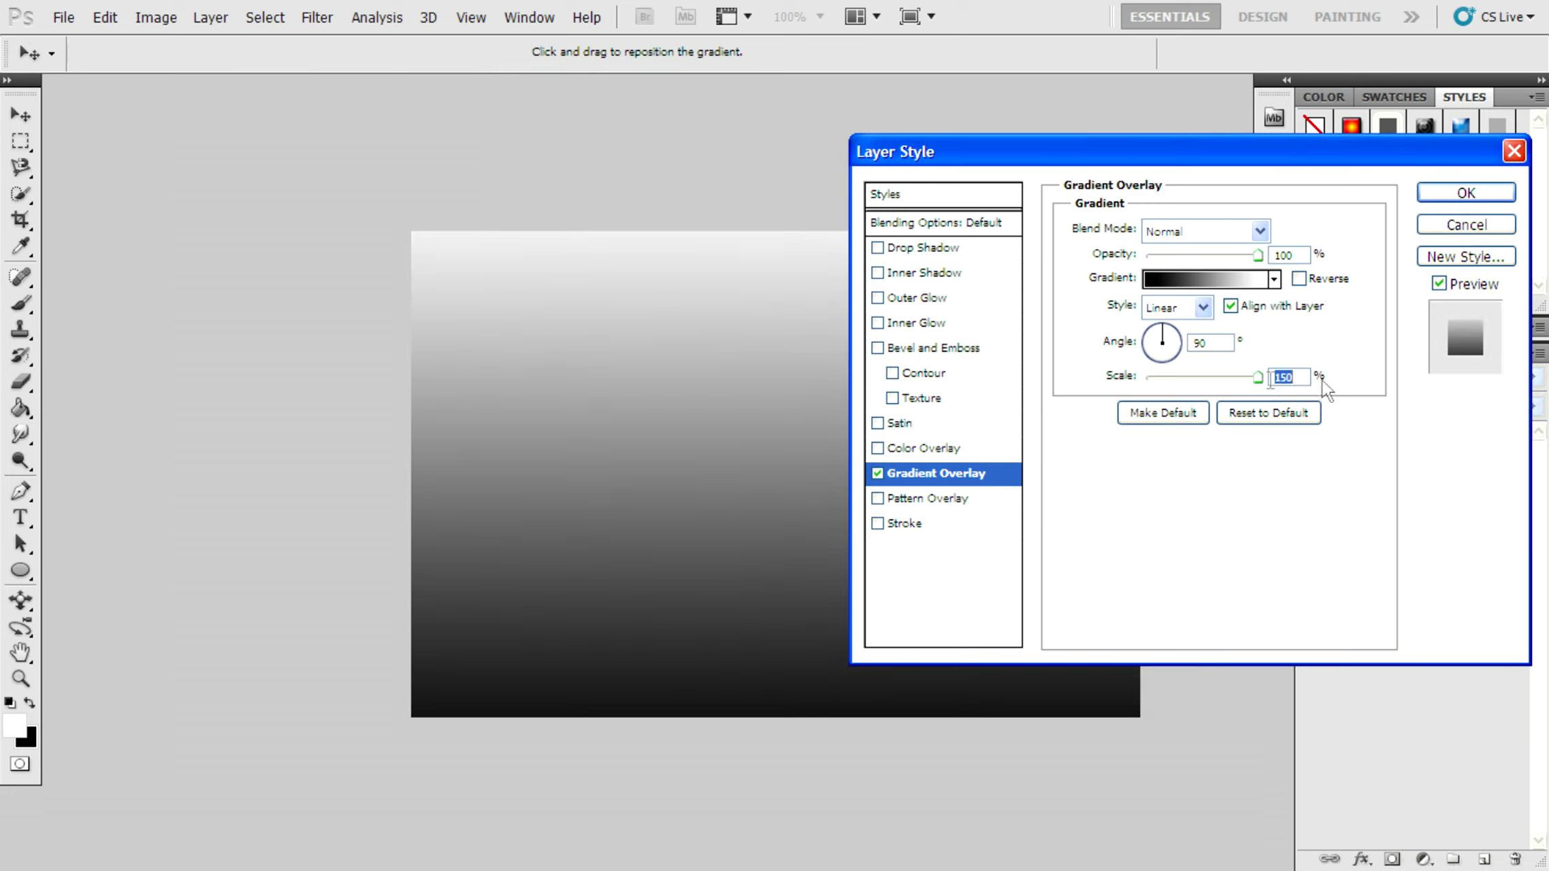
click(1246, 280)
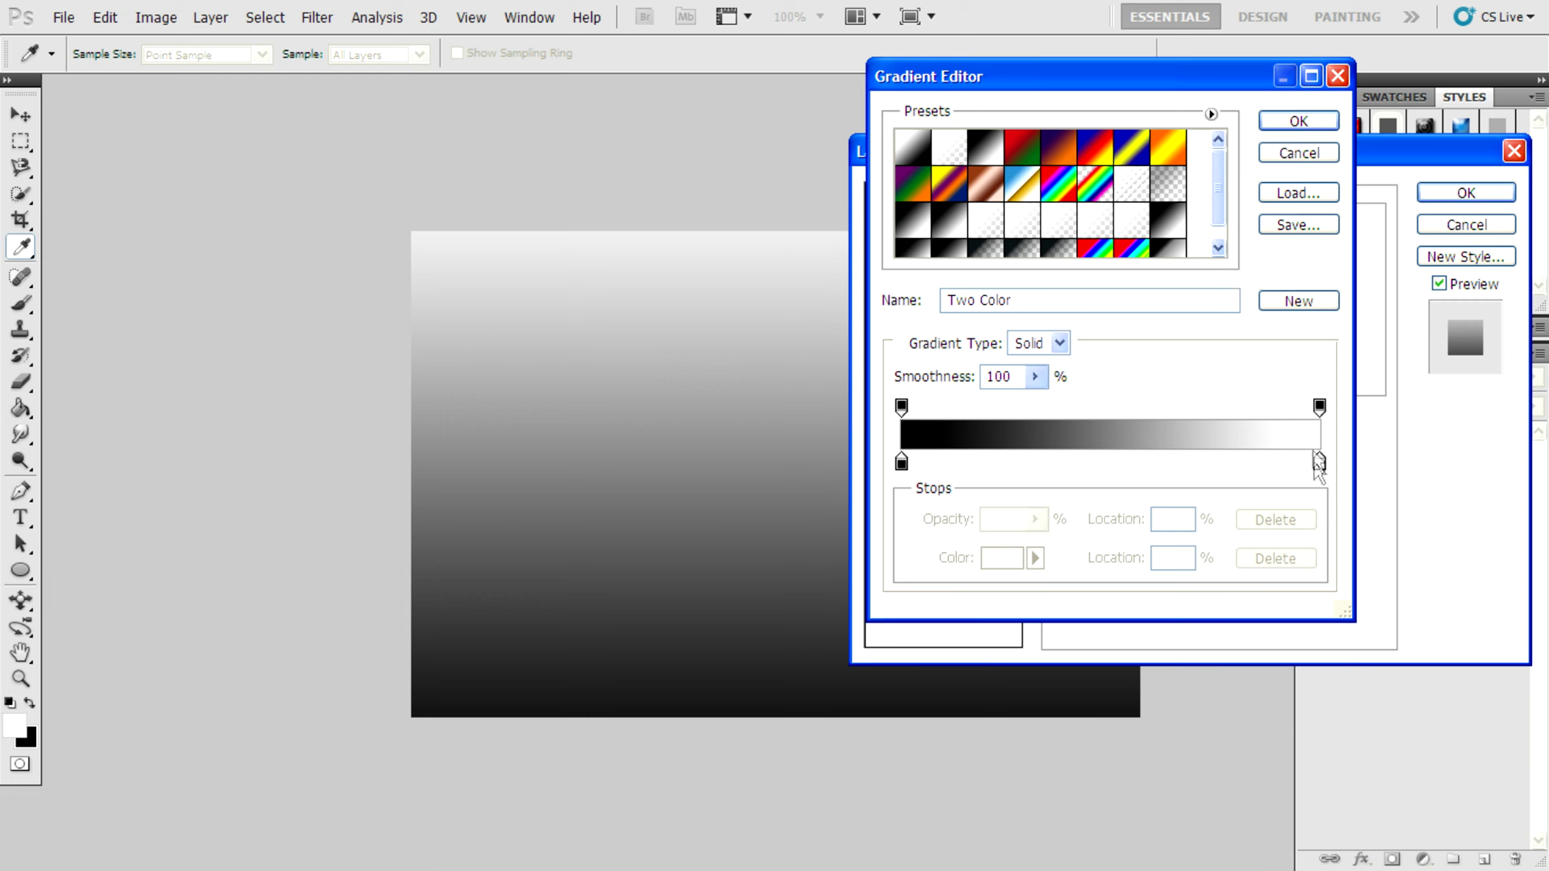
drag(1319, 463, 1303, 465)
click(1002, 567)
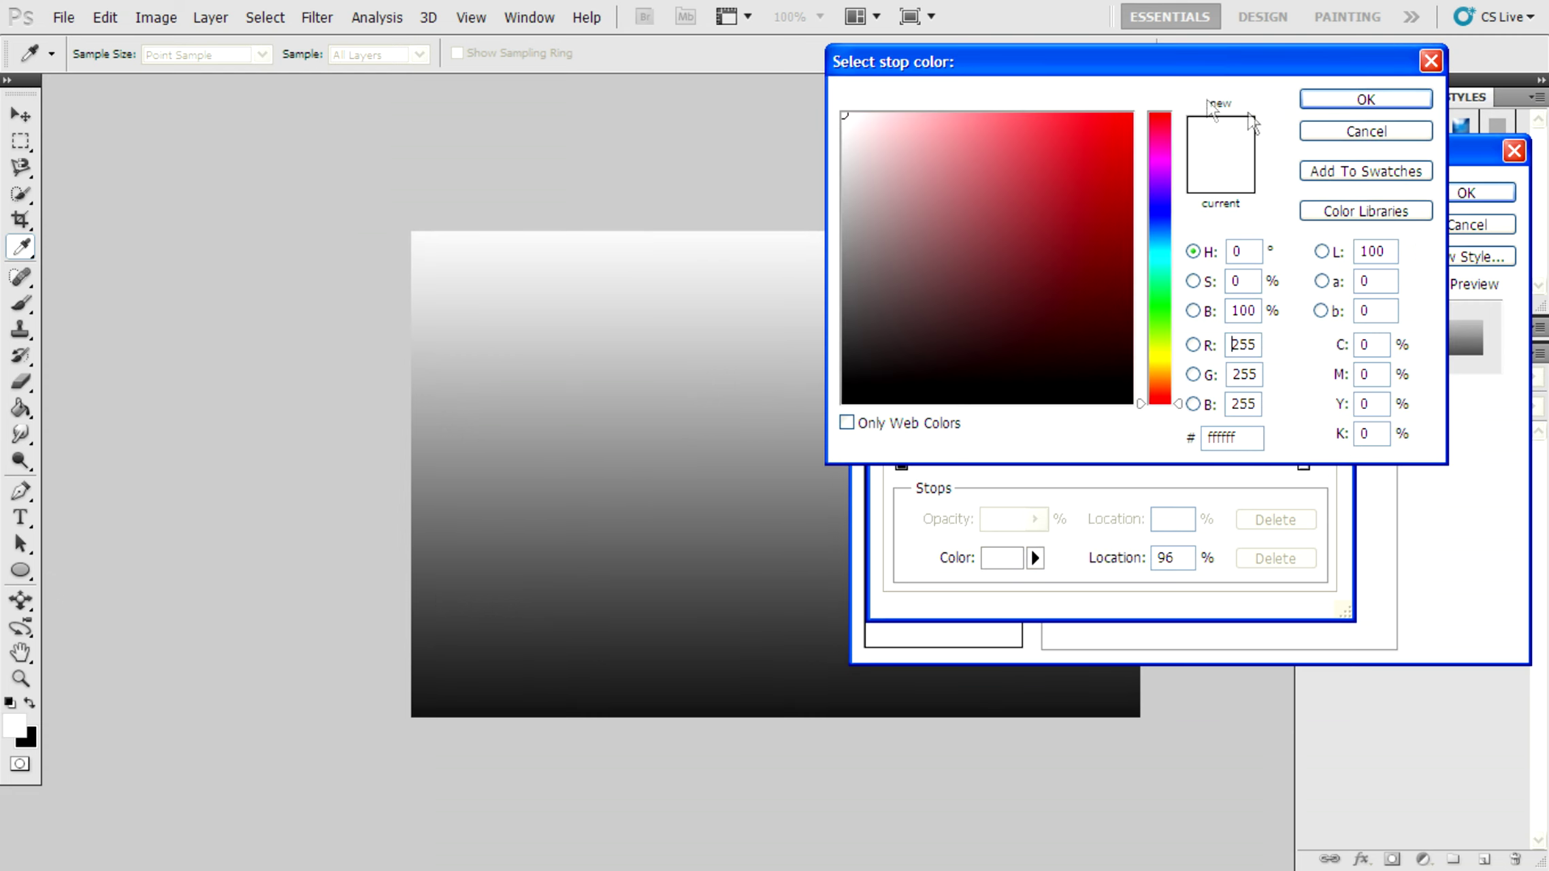
click(846, 170)
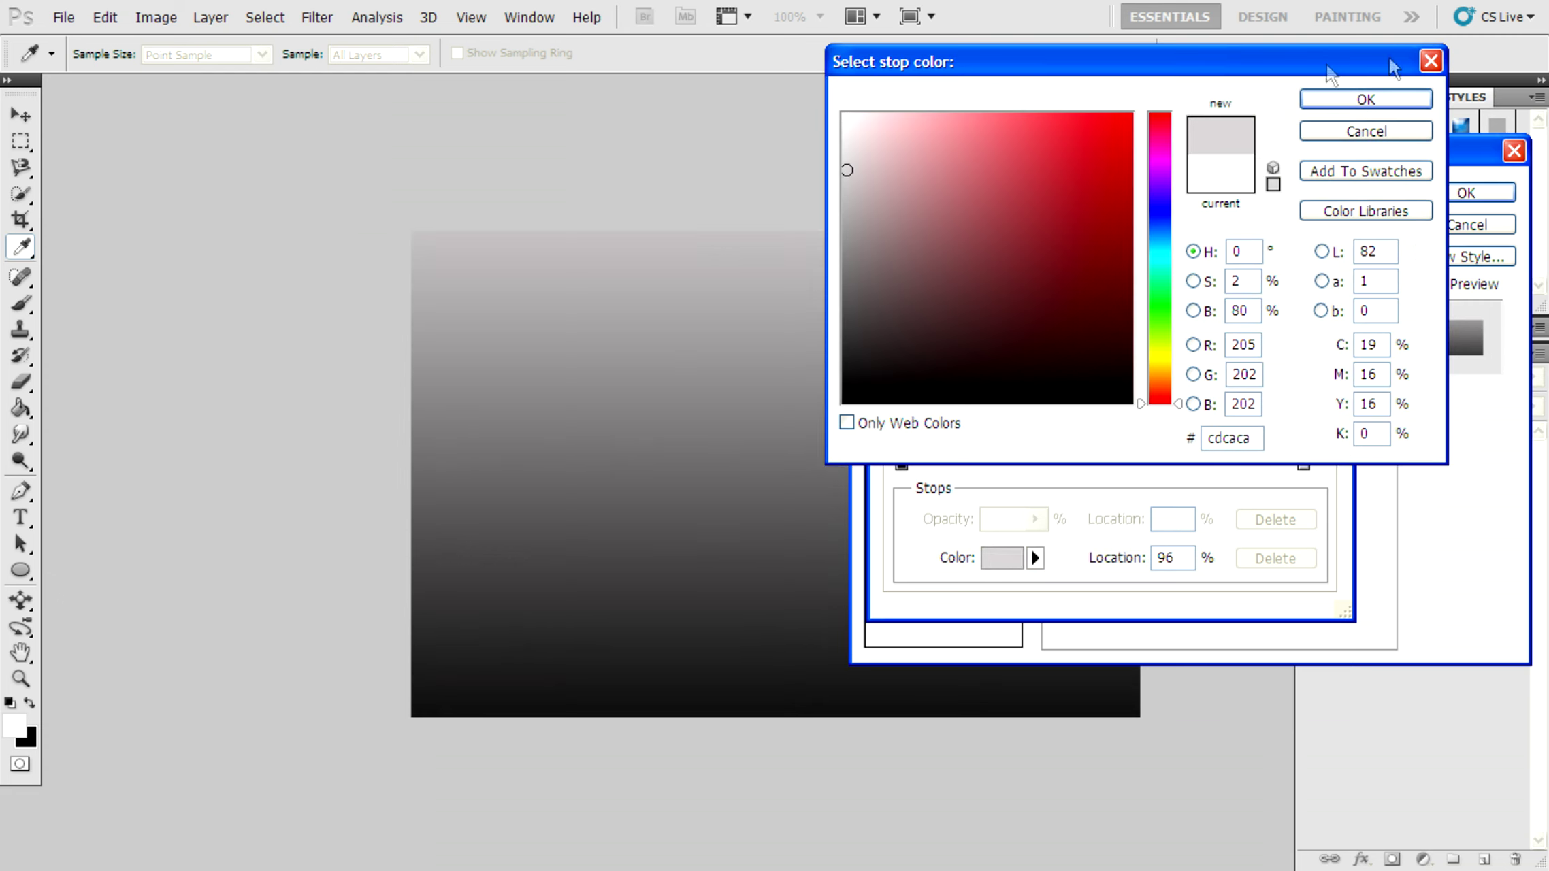
click(1377, 97)
Rearrange the gradient's colour and opacity stops, set Scale to 106%, and apply the overlay
drag(1304, 465, 856, 461)
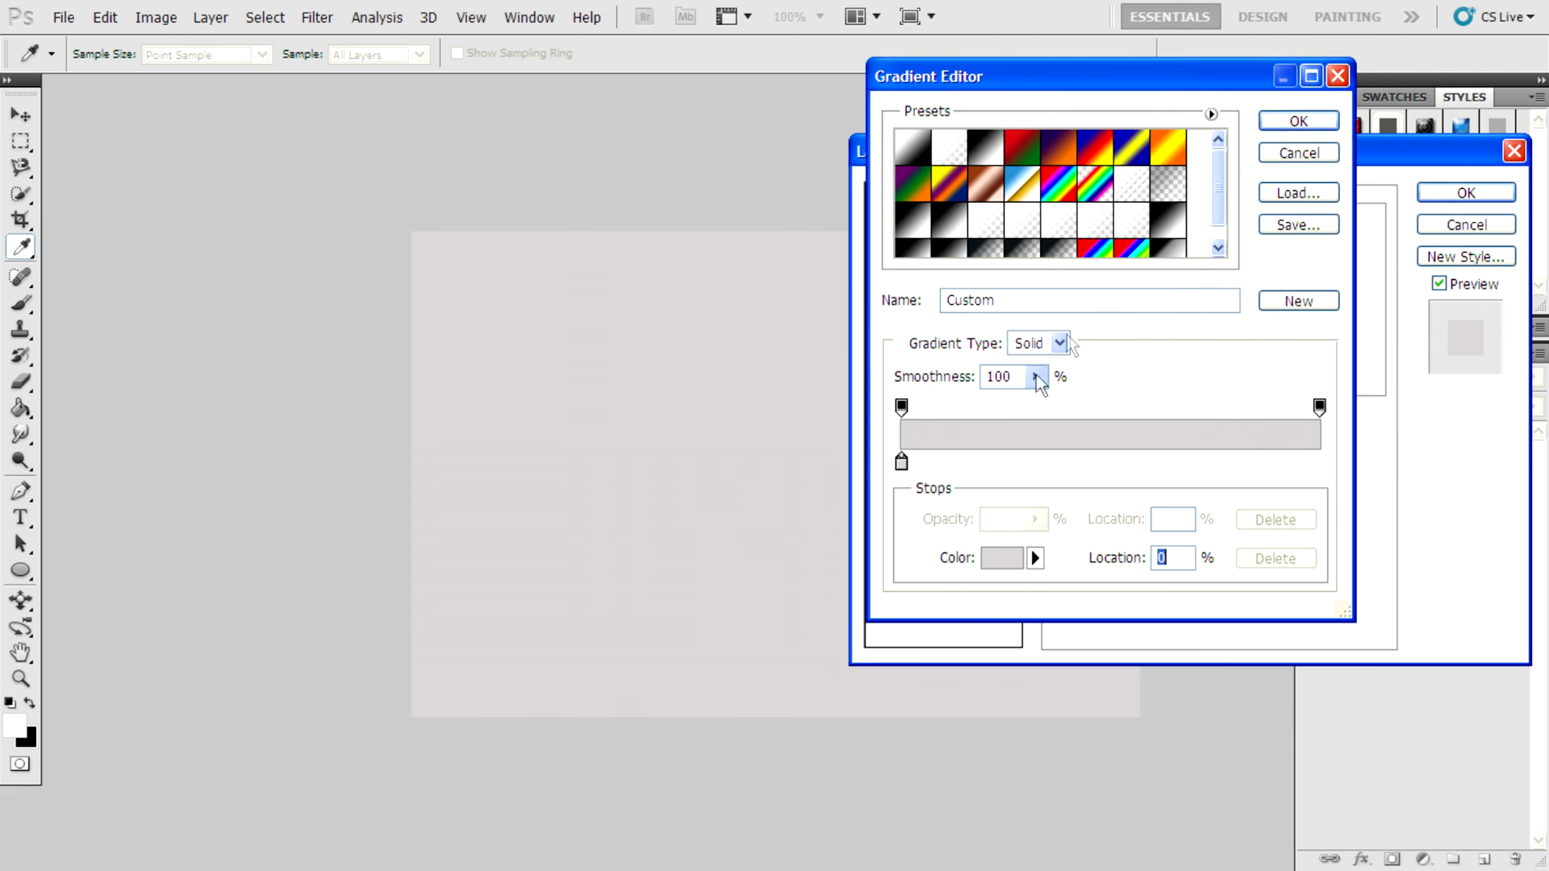
click(902, 464)
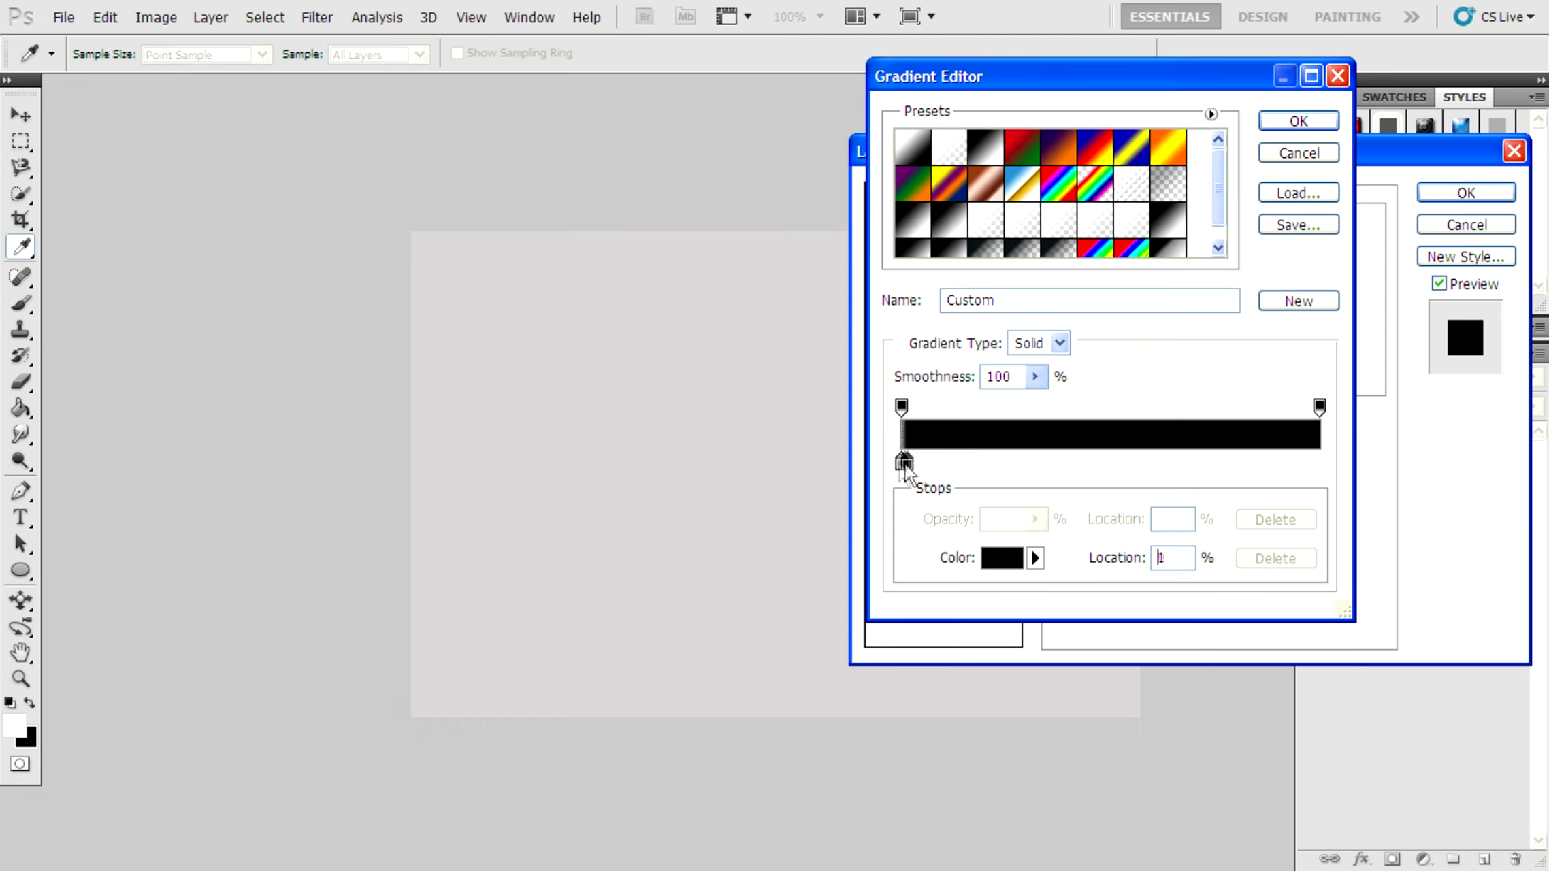
drag(1319, 406, 1258, 406)
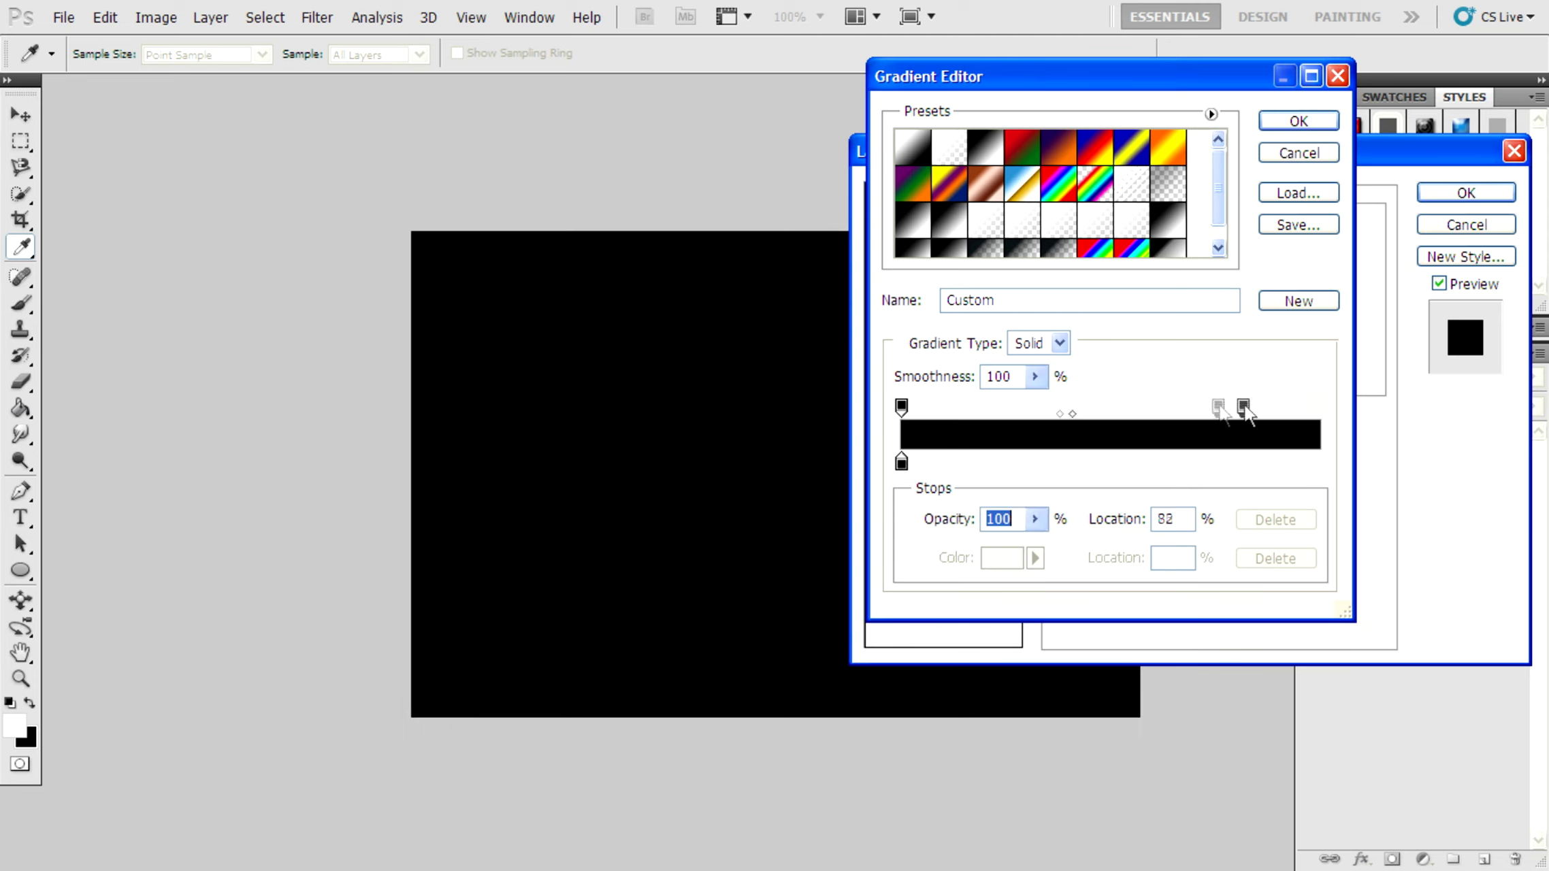
click(954, 463)
mouse_move(902, 465)
mouse_down()
mouse_move(930, 464)
mouse_move(911, 462)
mouse_up()
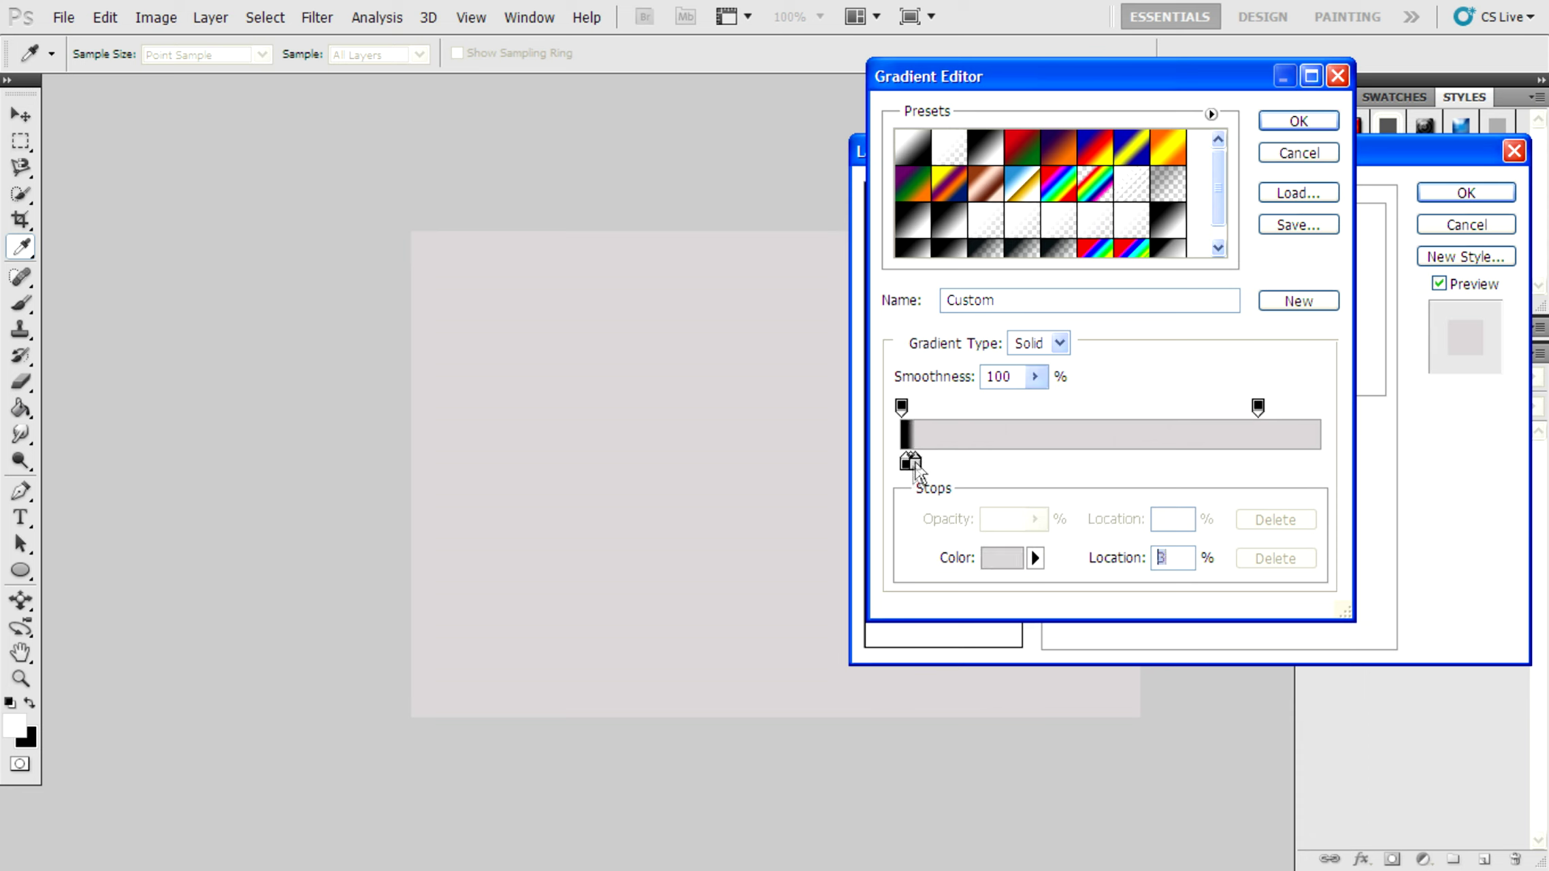
key(Return)
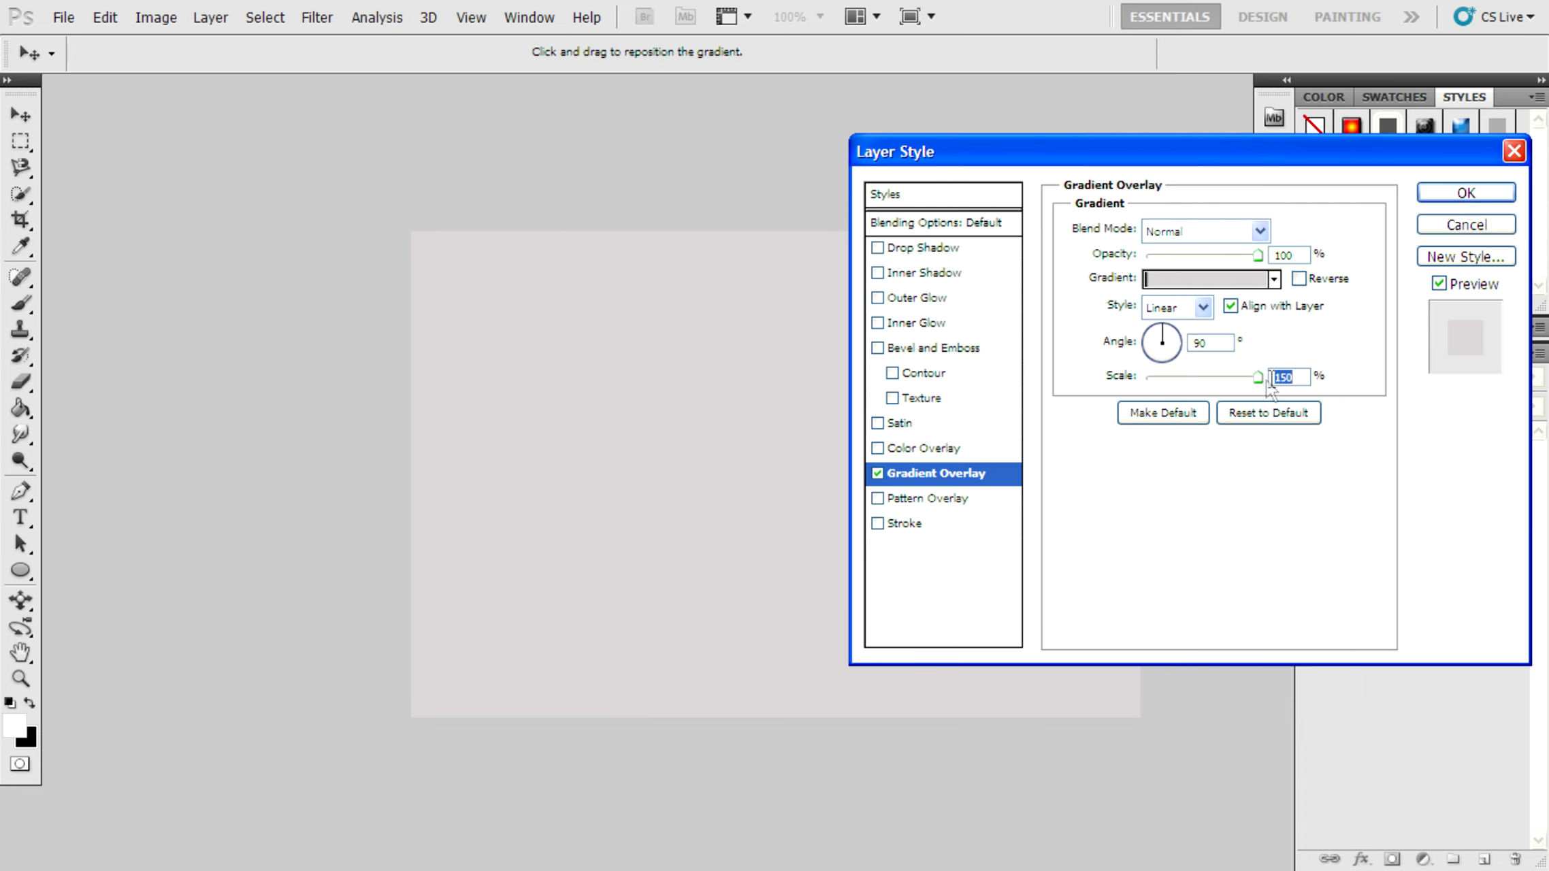
drag(1220, 380, 1223, 383)
click(1492, 197)
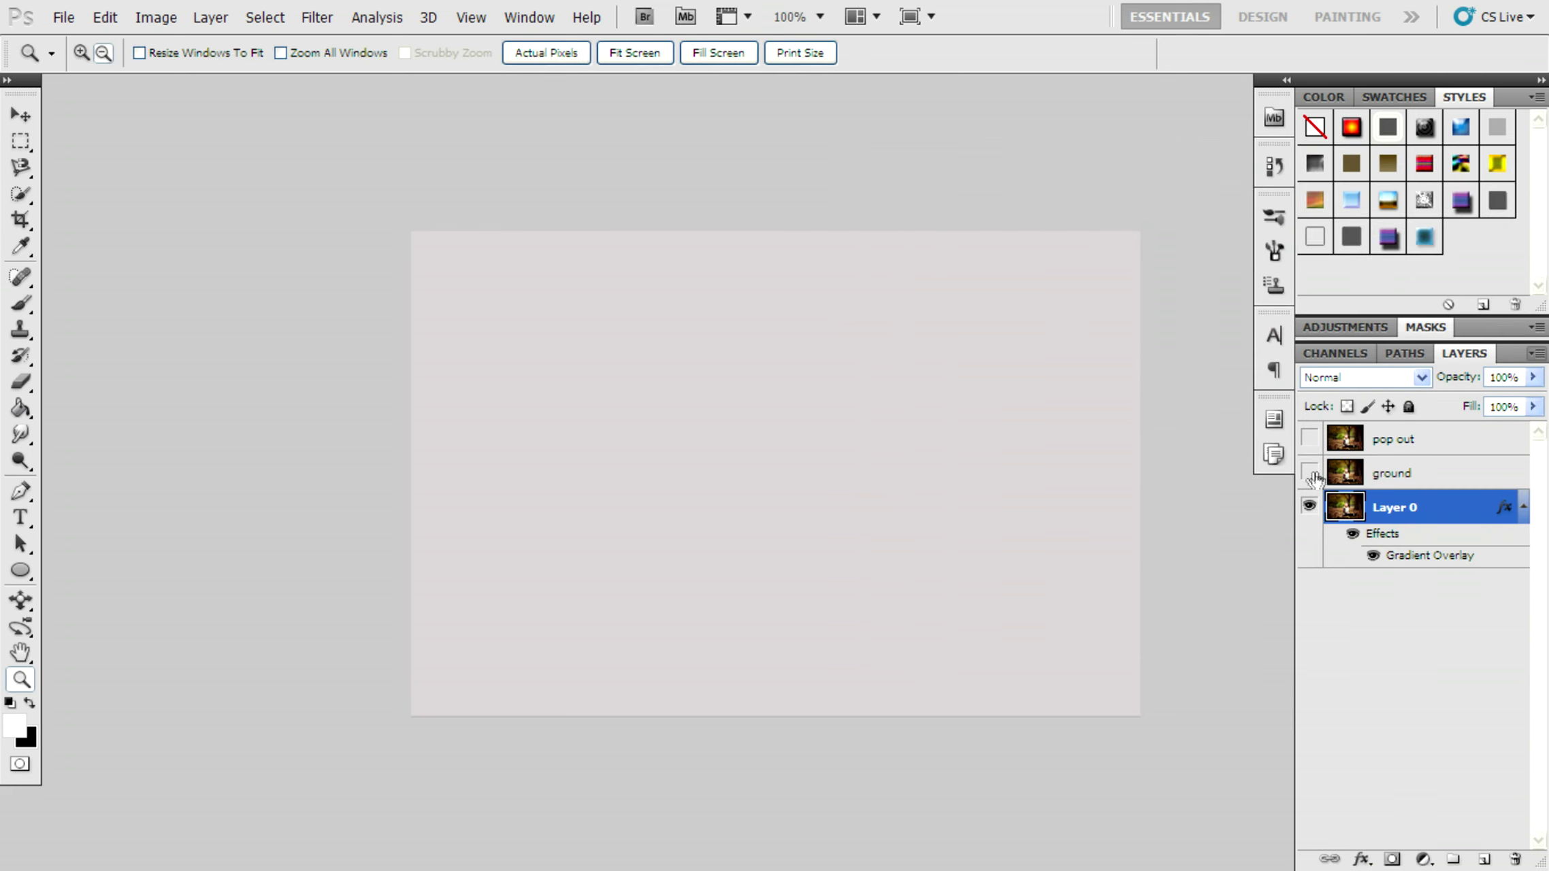
Show the ground layer and select the lower part of the photo for transforming
click(1309, 472)
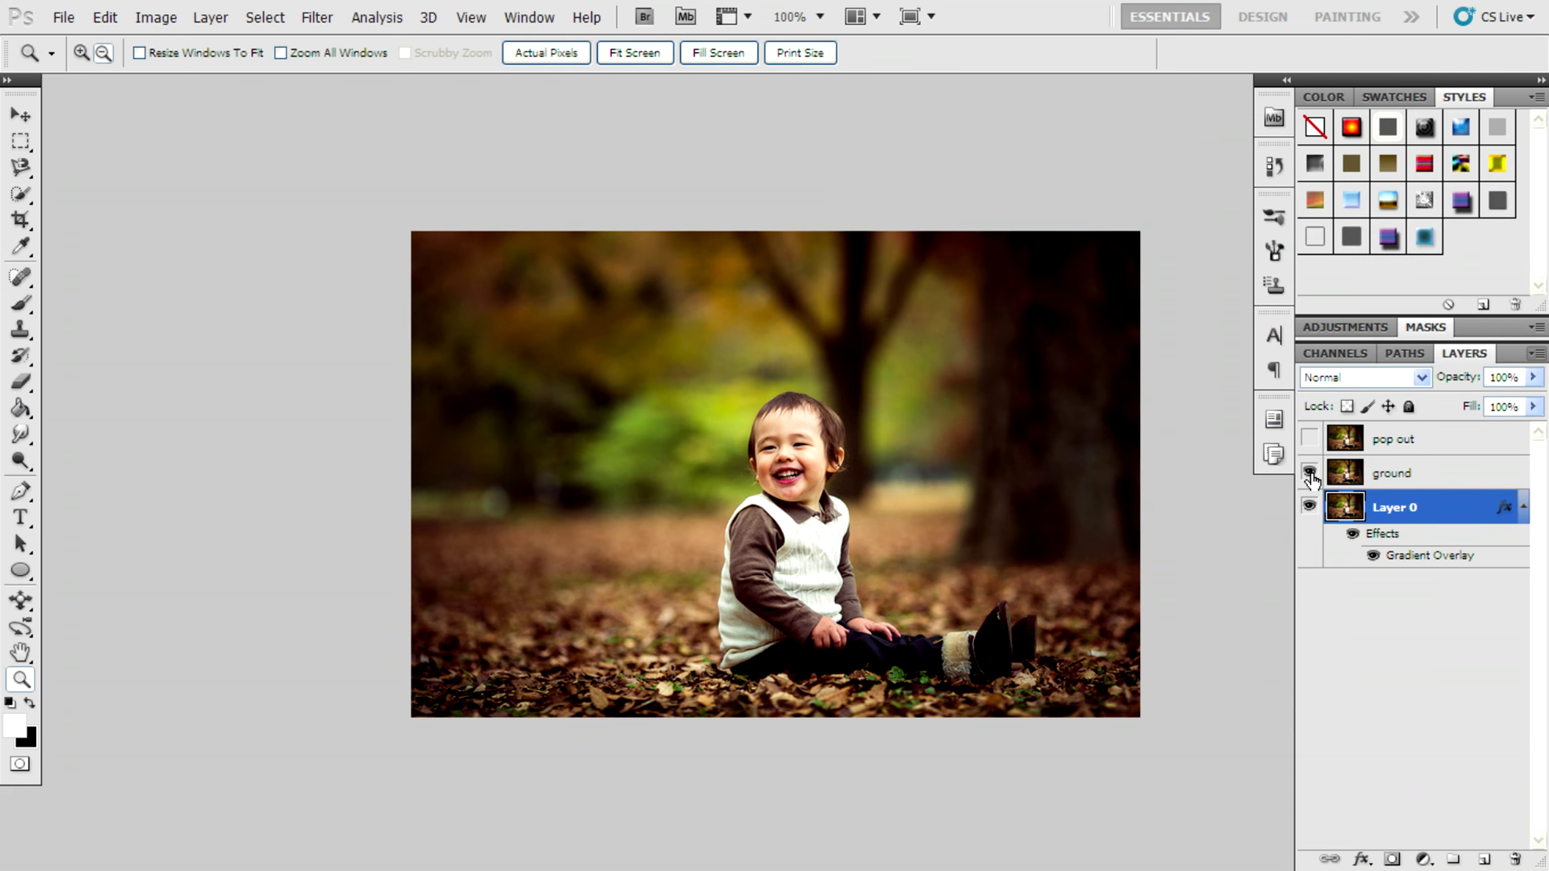
click(21, 141)
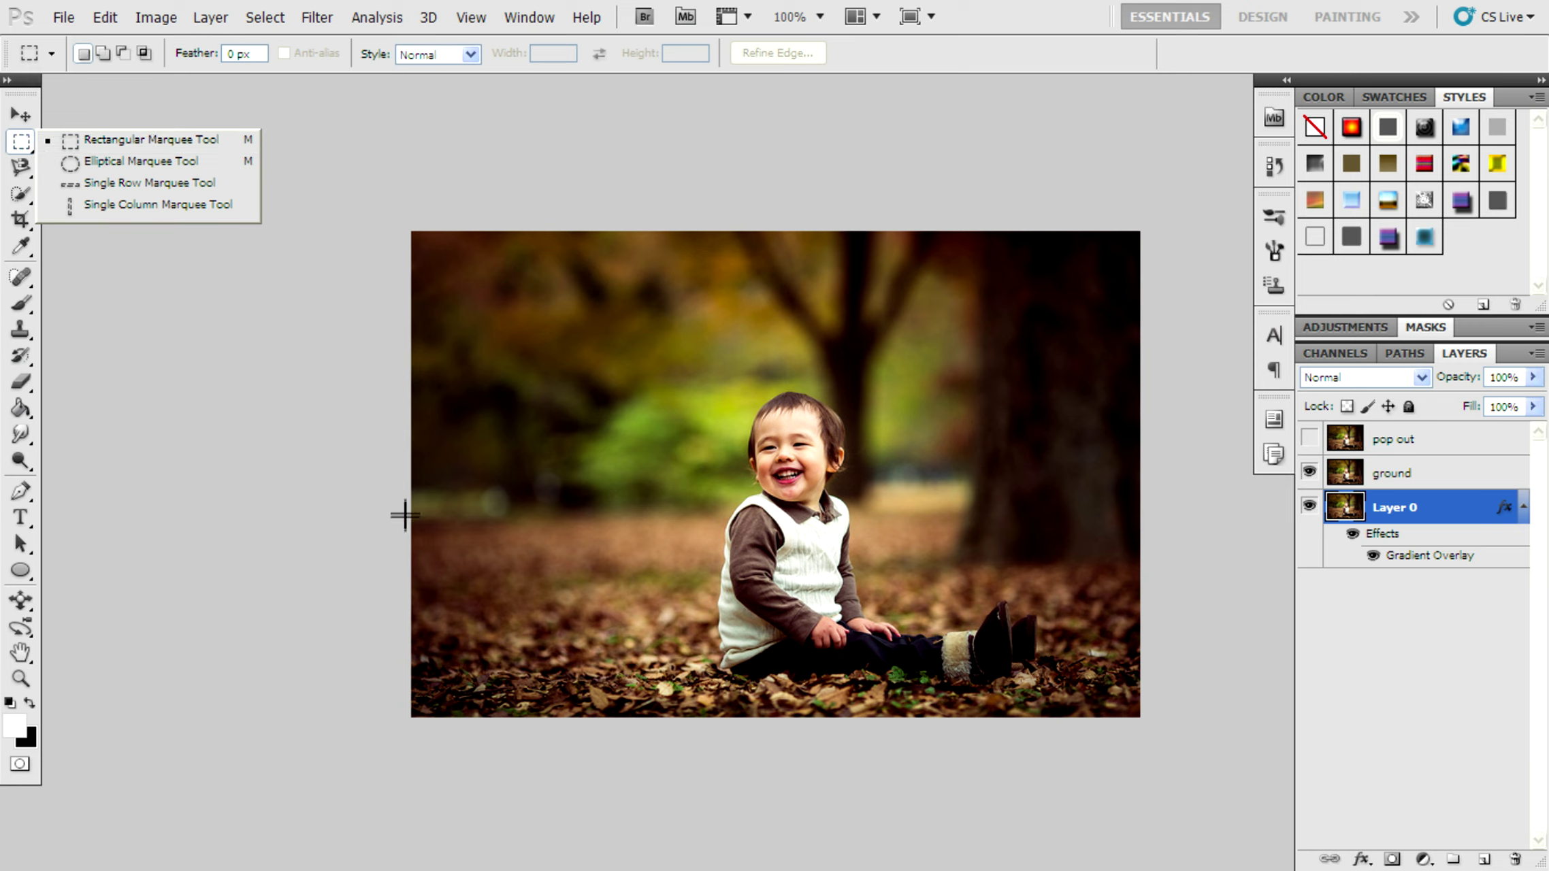
drag(405, 544, 1269, 764)
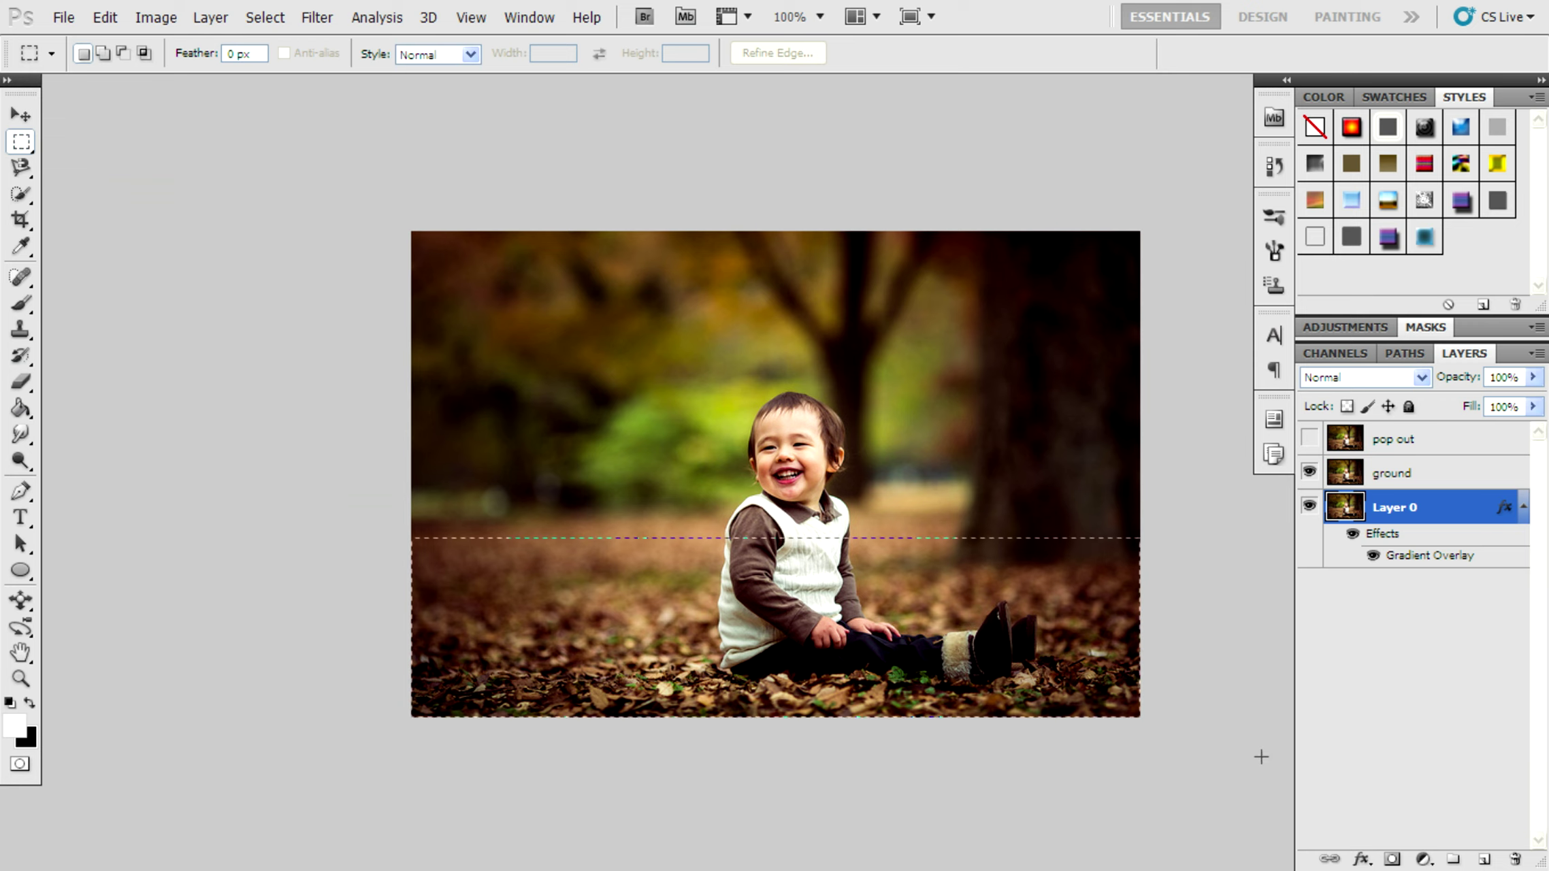
right_click(742, 599)
click(834, 485)
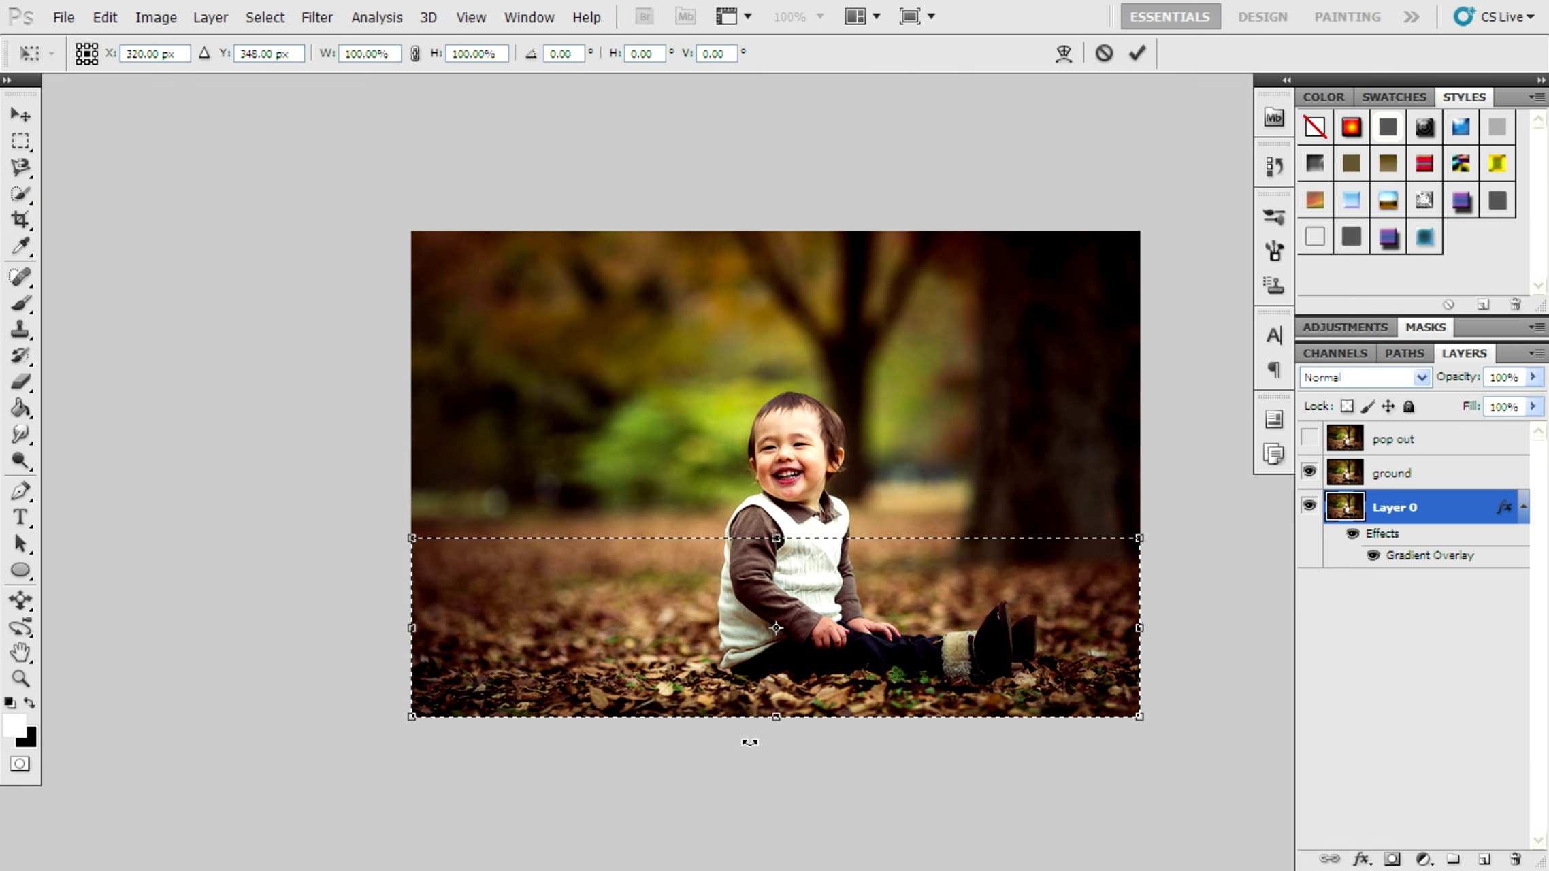
Pinch the selection into a perspective trapezoid, slightly raising its bottom edge
right_click(787, 356)
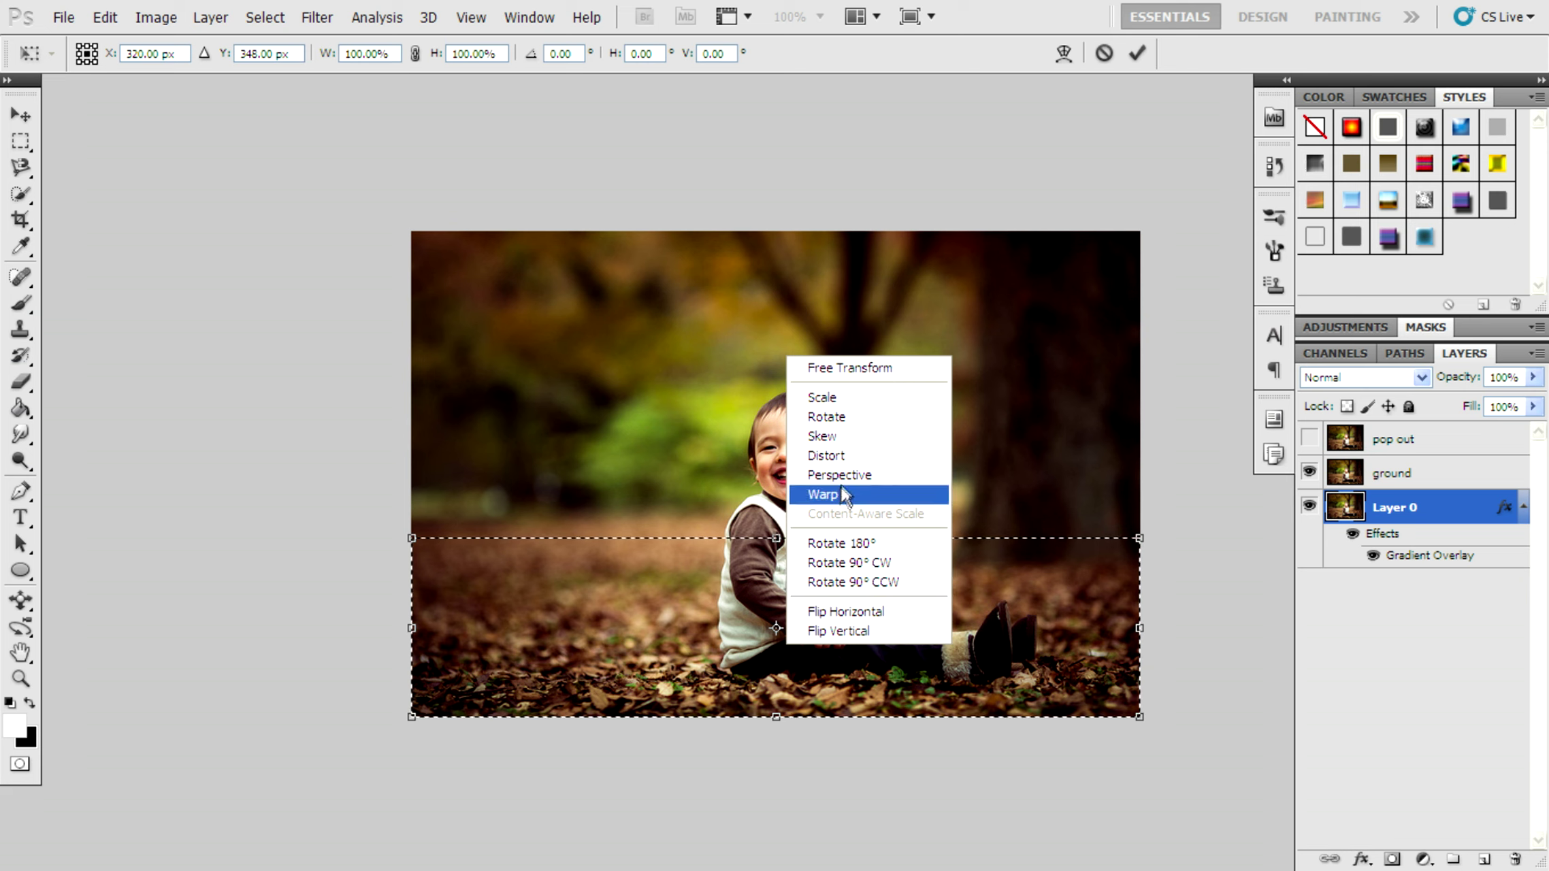
click(831, 456)
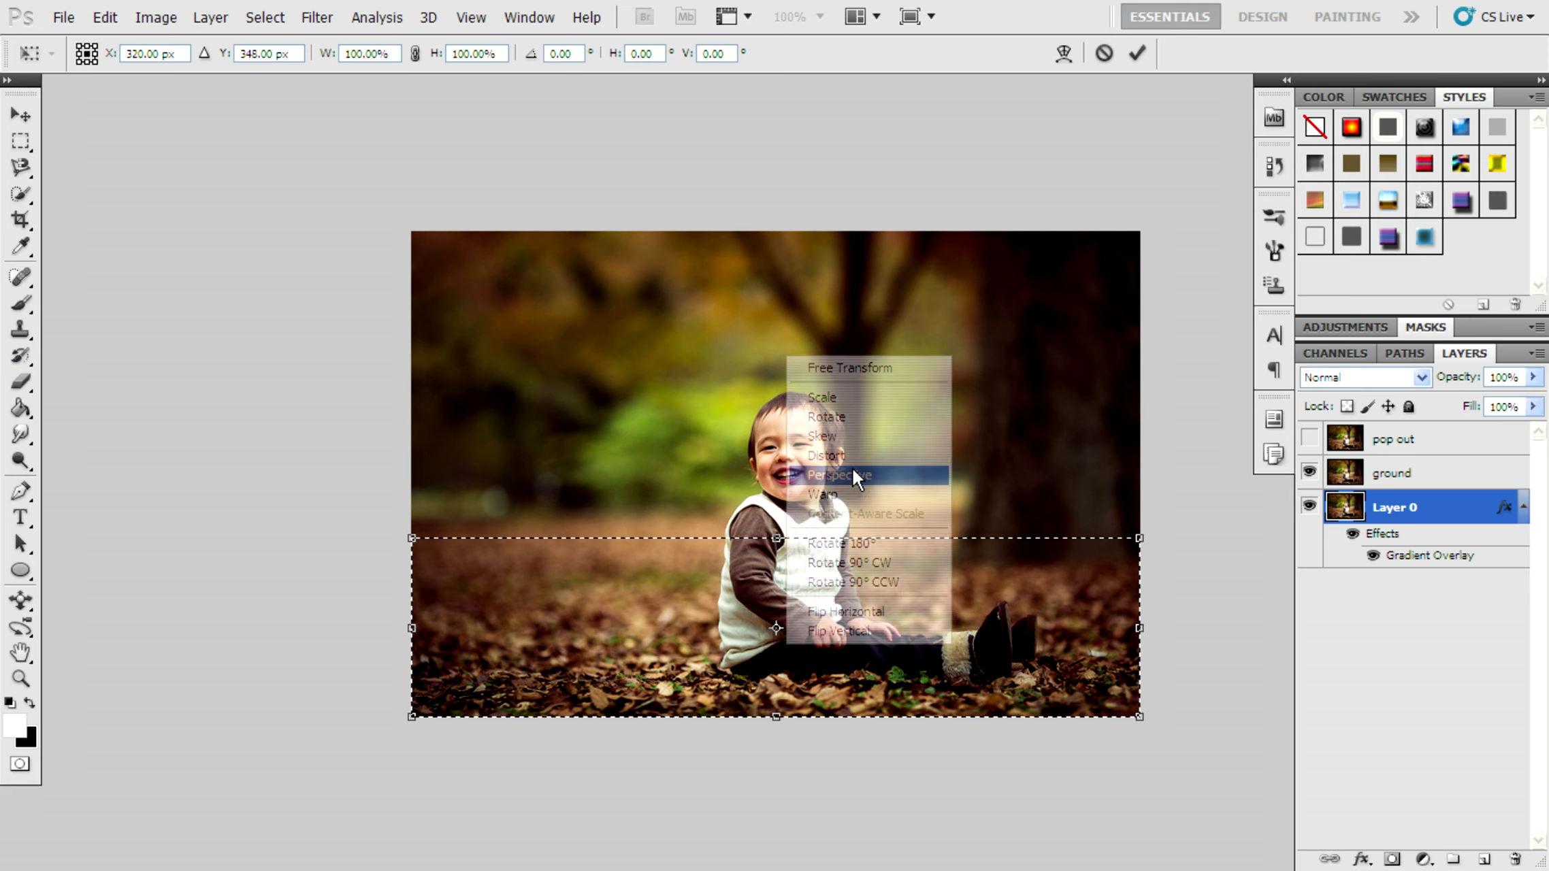
mouse_move(1140, 537)
mouse_down()
mouse_move(1036, 537)
mouse_move(1042, 549)
mouse_up()
drag(1139, 719, 1130, 718)
right_click(938, 664)
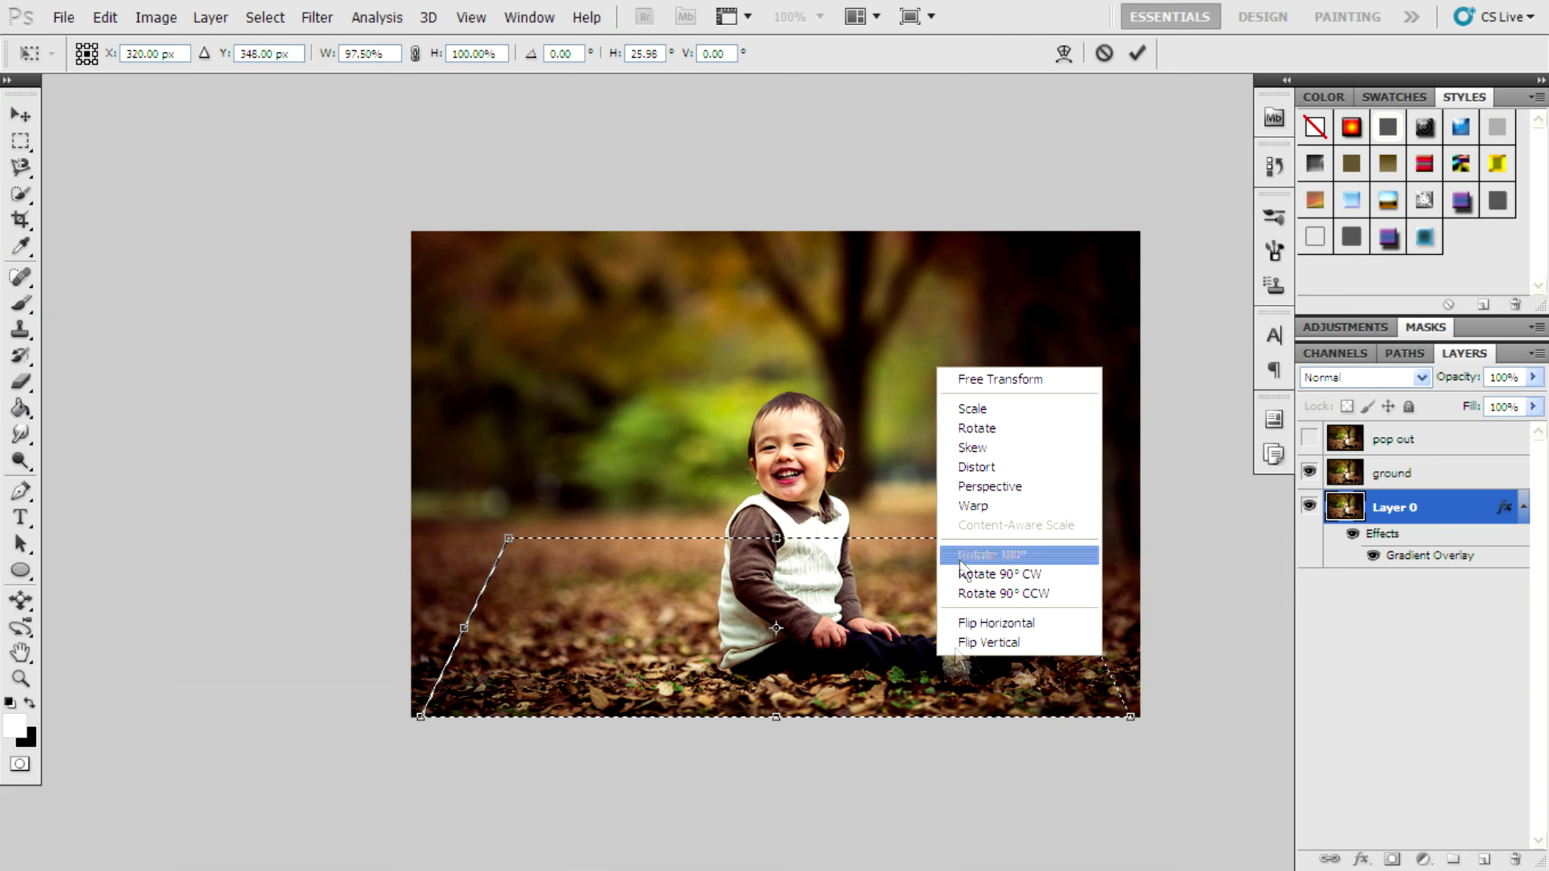
click(994, 434)
drag(777, 711, 778, 702)
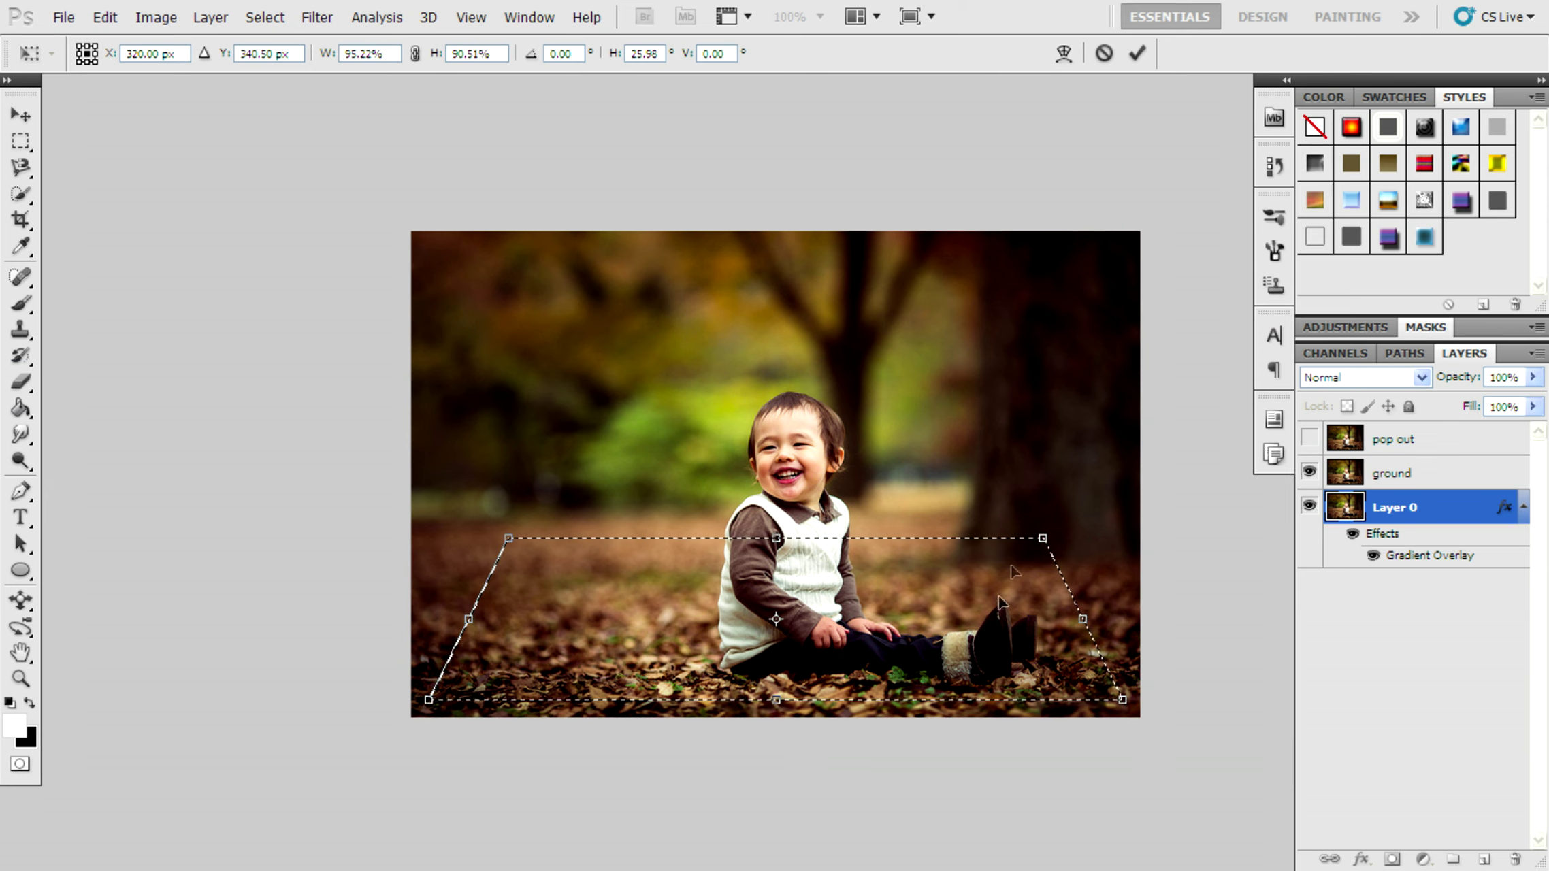
Fine-tune the trapezoid's top edge with Skew, raising it slightly
right_click(894, 552)
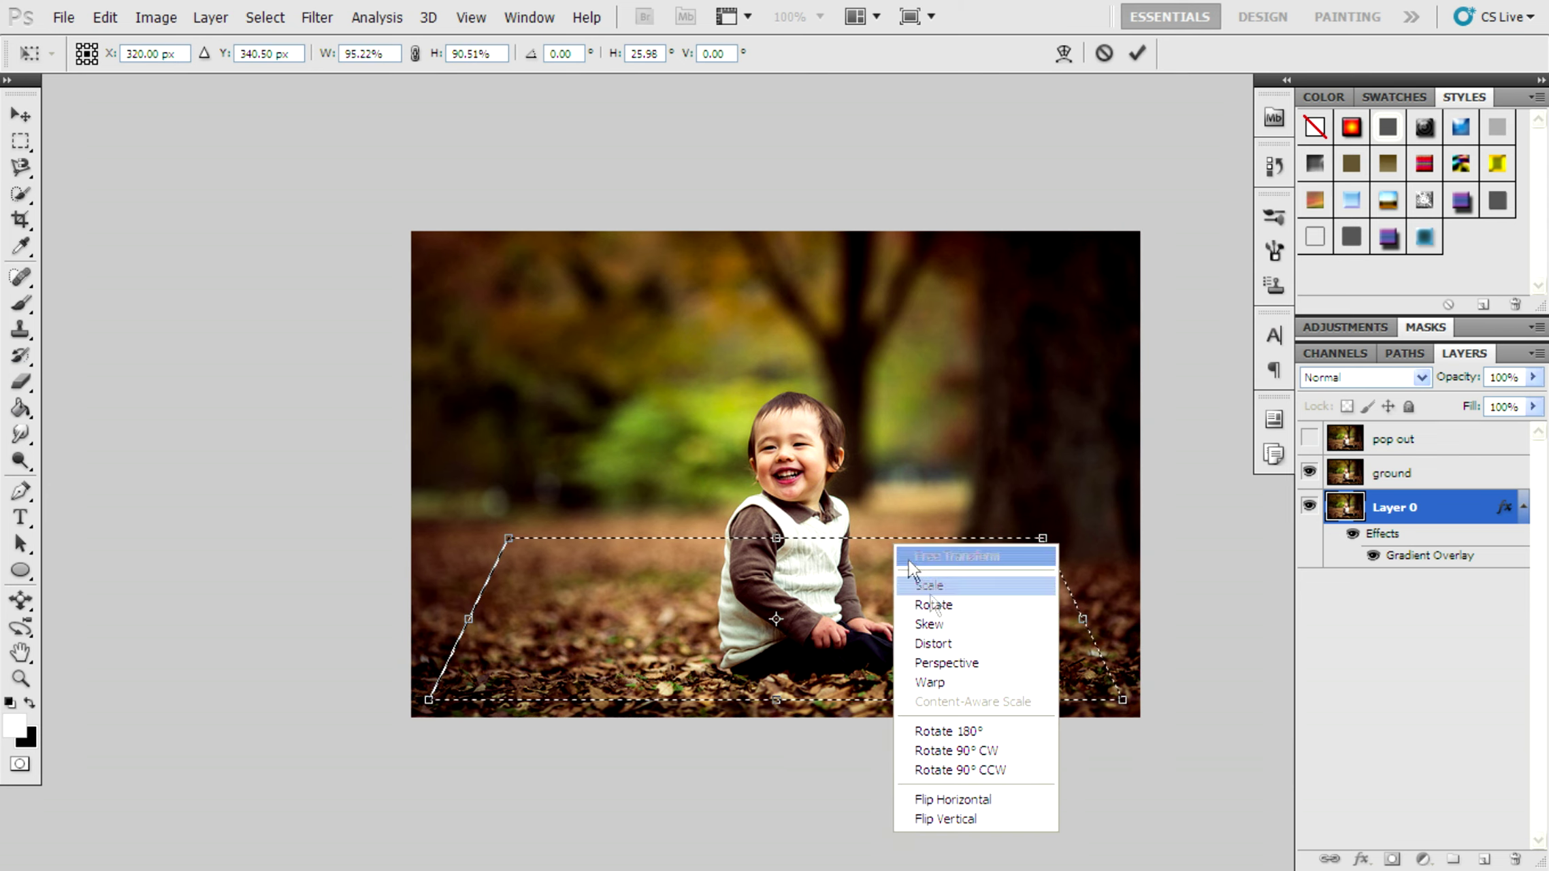
click(946, 636)
drag(777, 538, 783, 590)
key(ctrl+z)
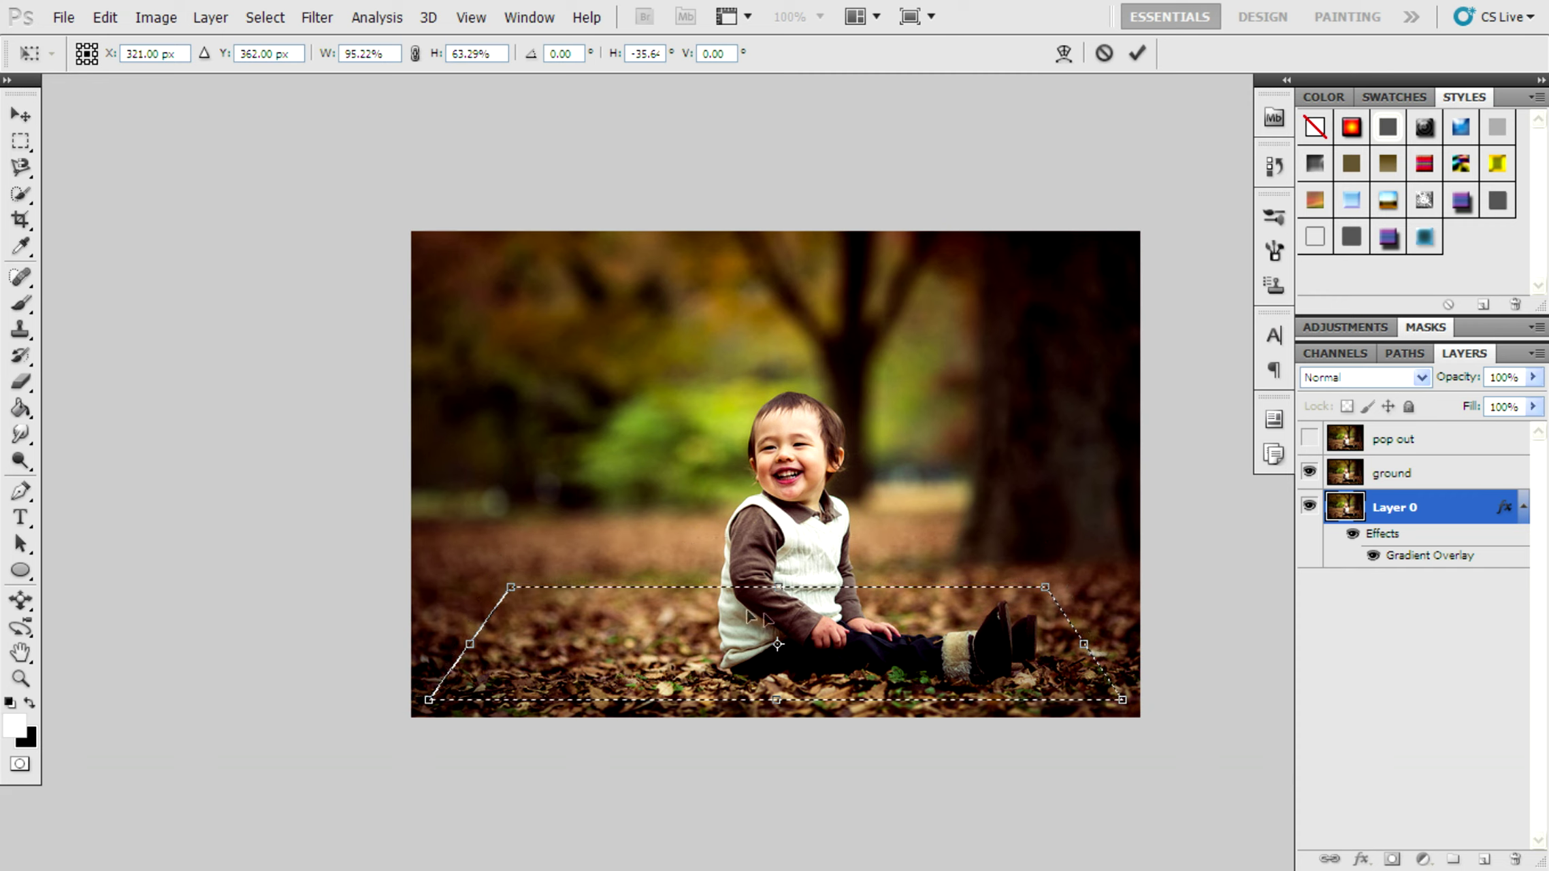
right_click(772, 316)
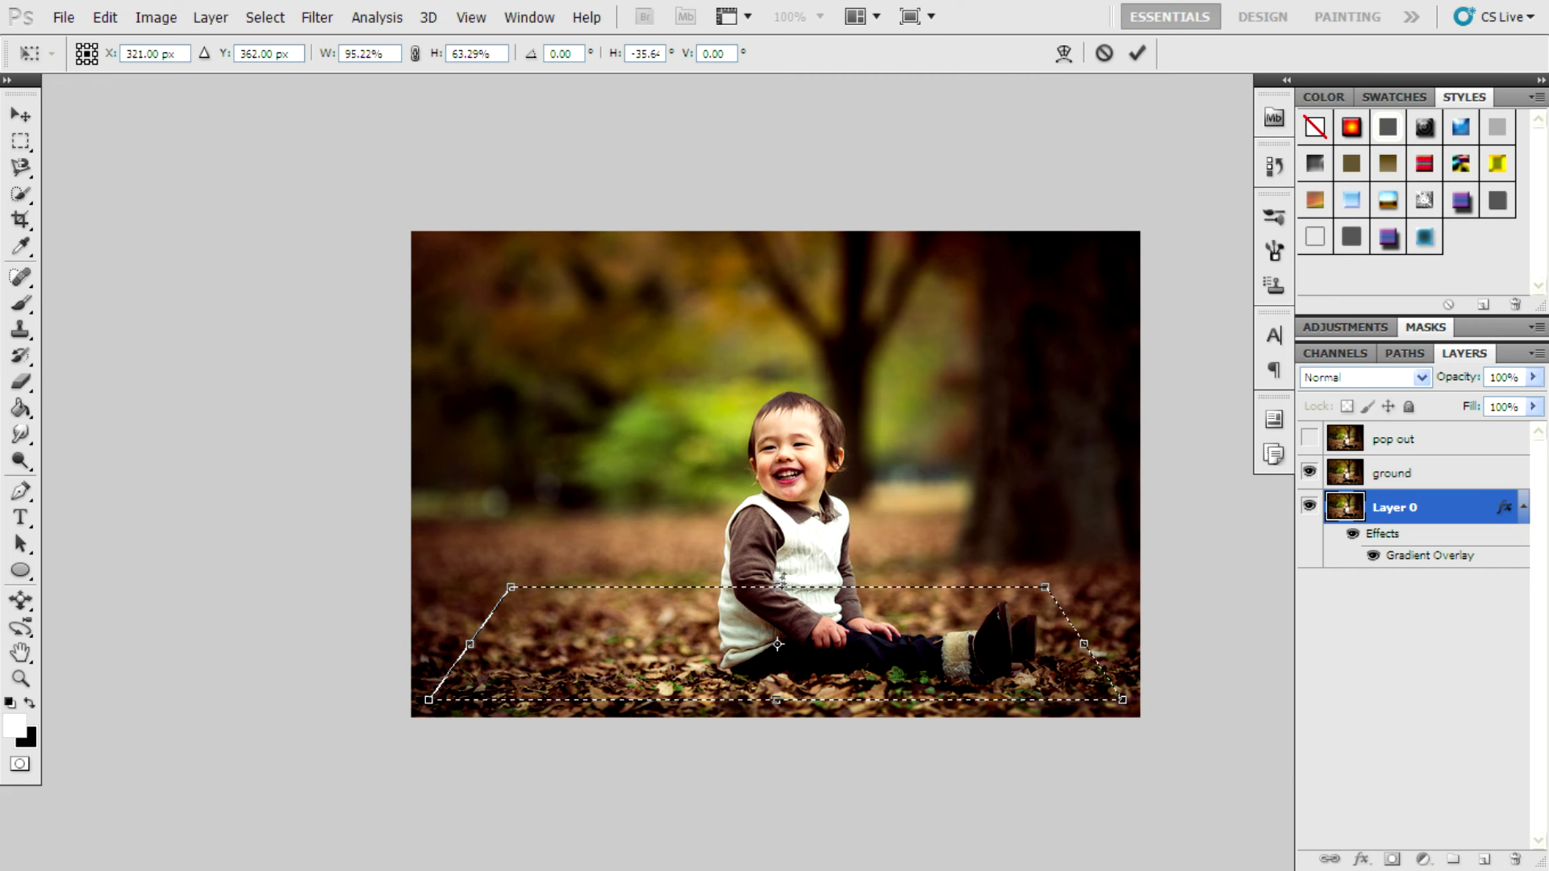
drag(777, 587, 781, 566)
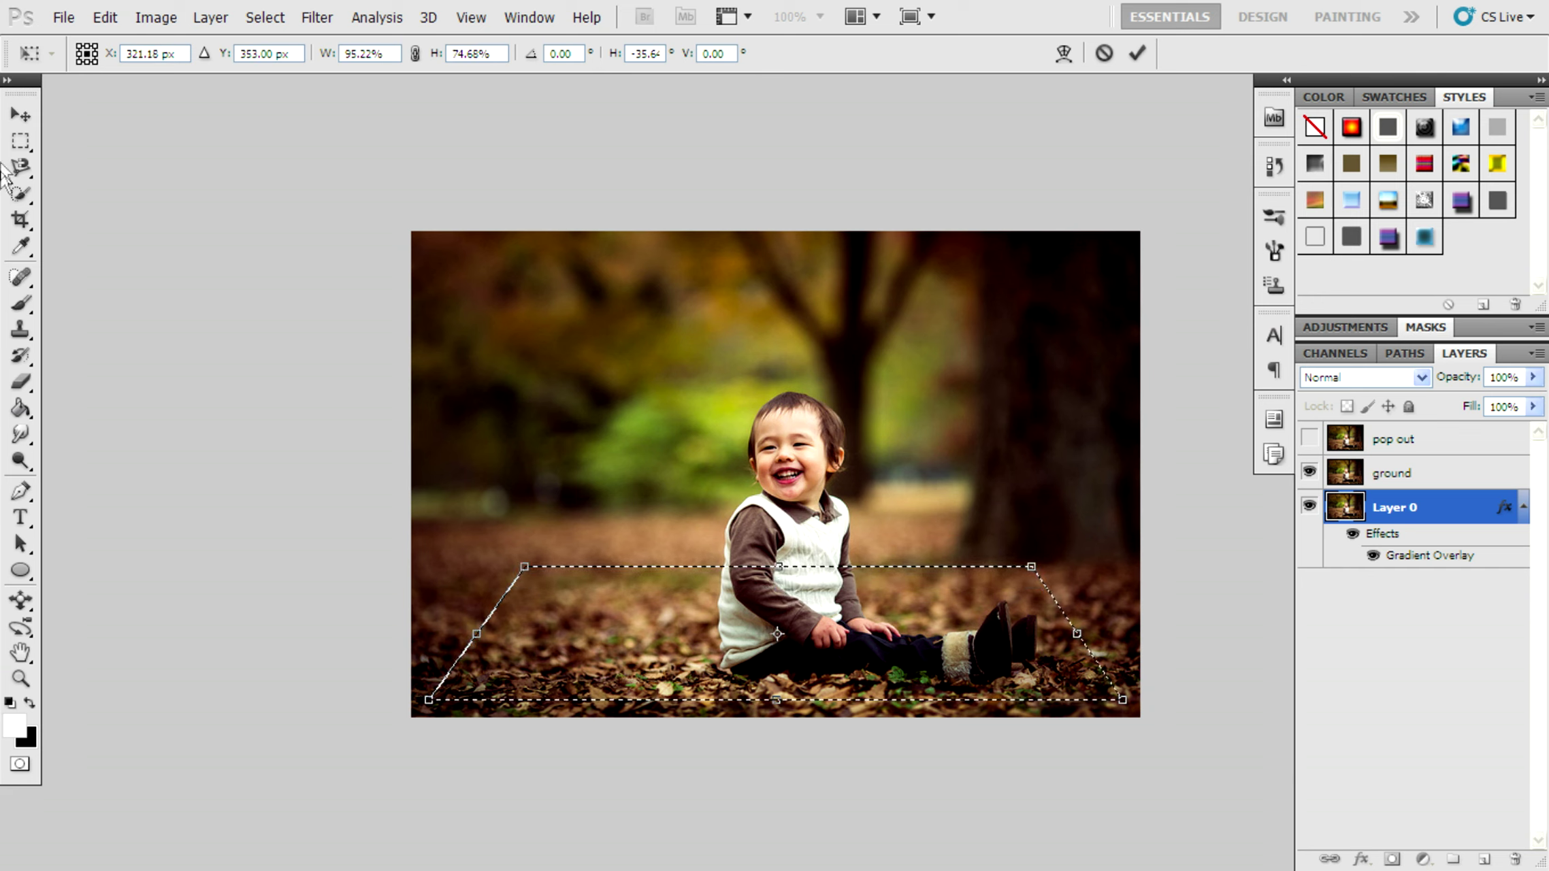
click(21, 143)
Commit the trapezoid selection as the ground layer's mask and show the pop out layer
click(702, 341)
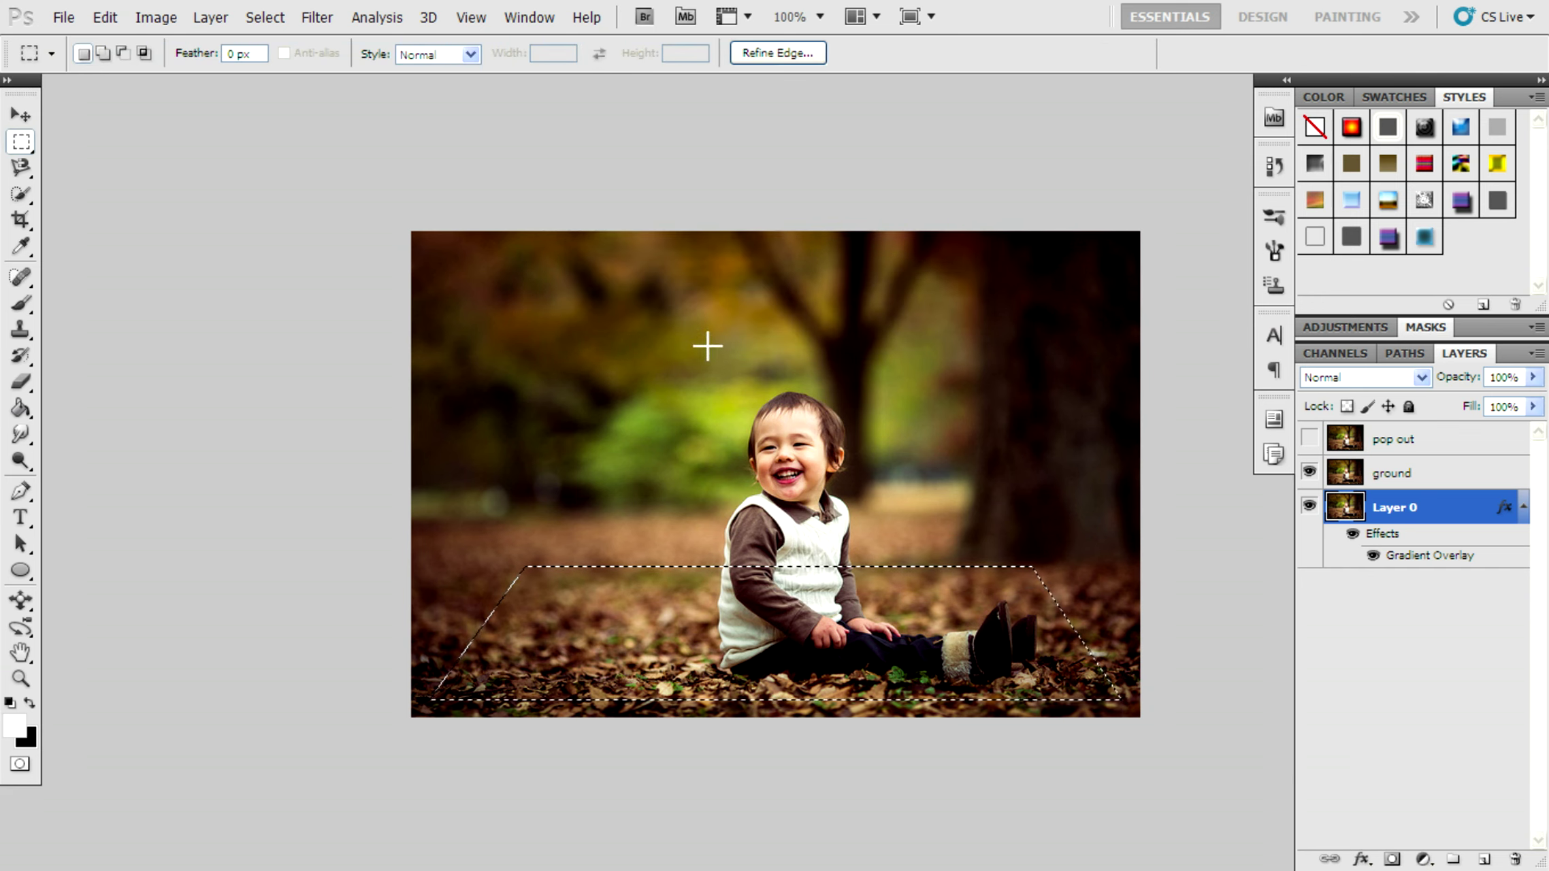
click(1388, 476)
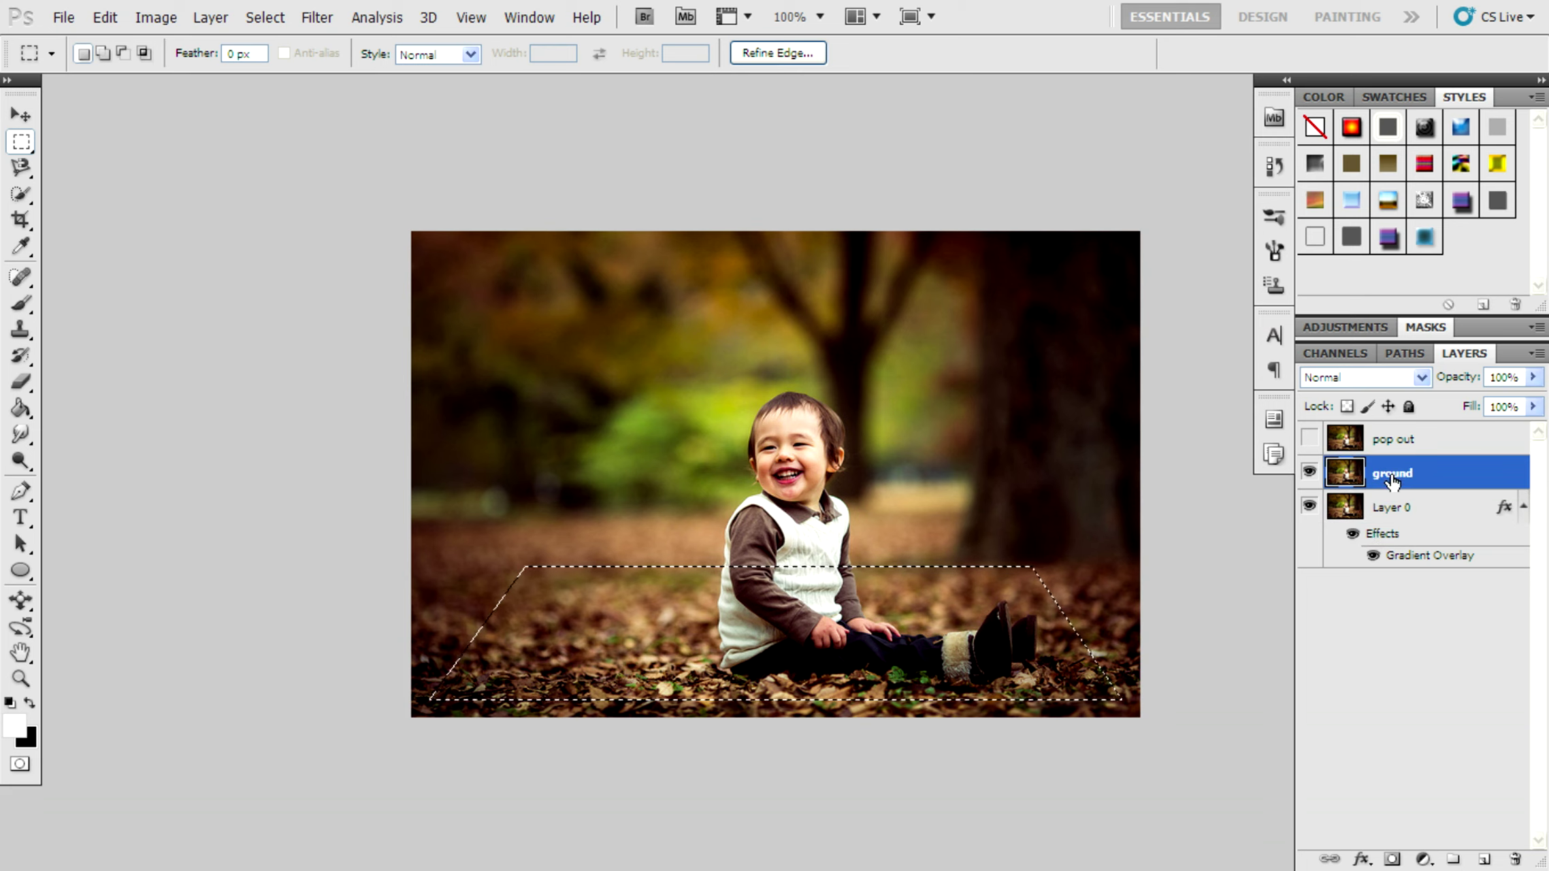
click(1393, 859)
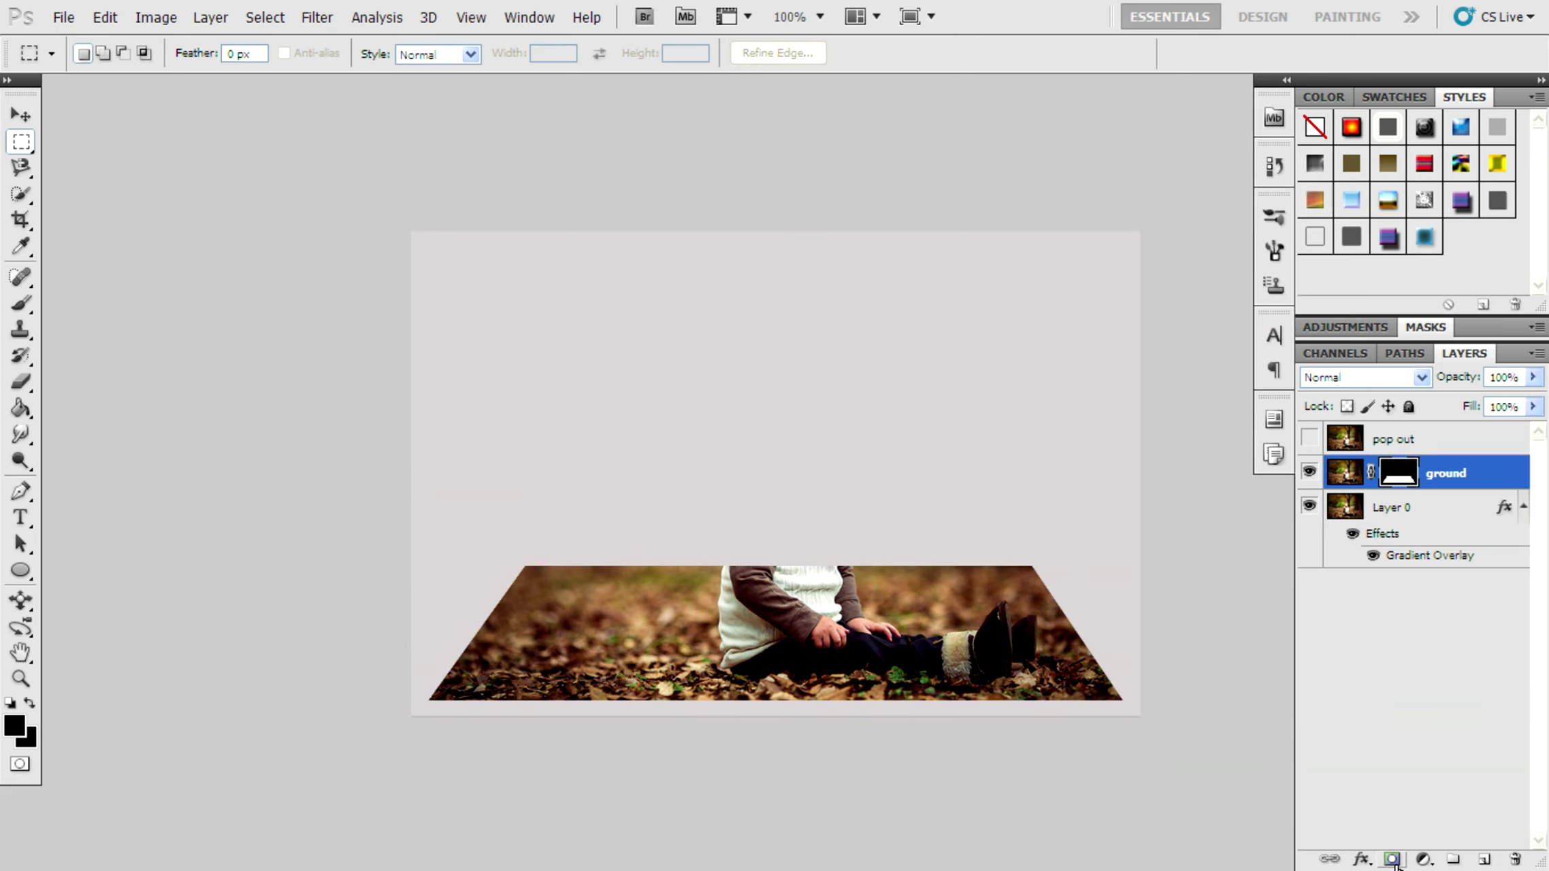
click(1399, 443)
click(1310, 439)
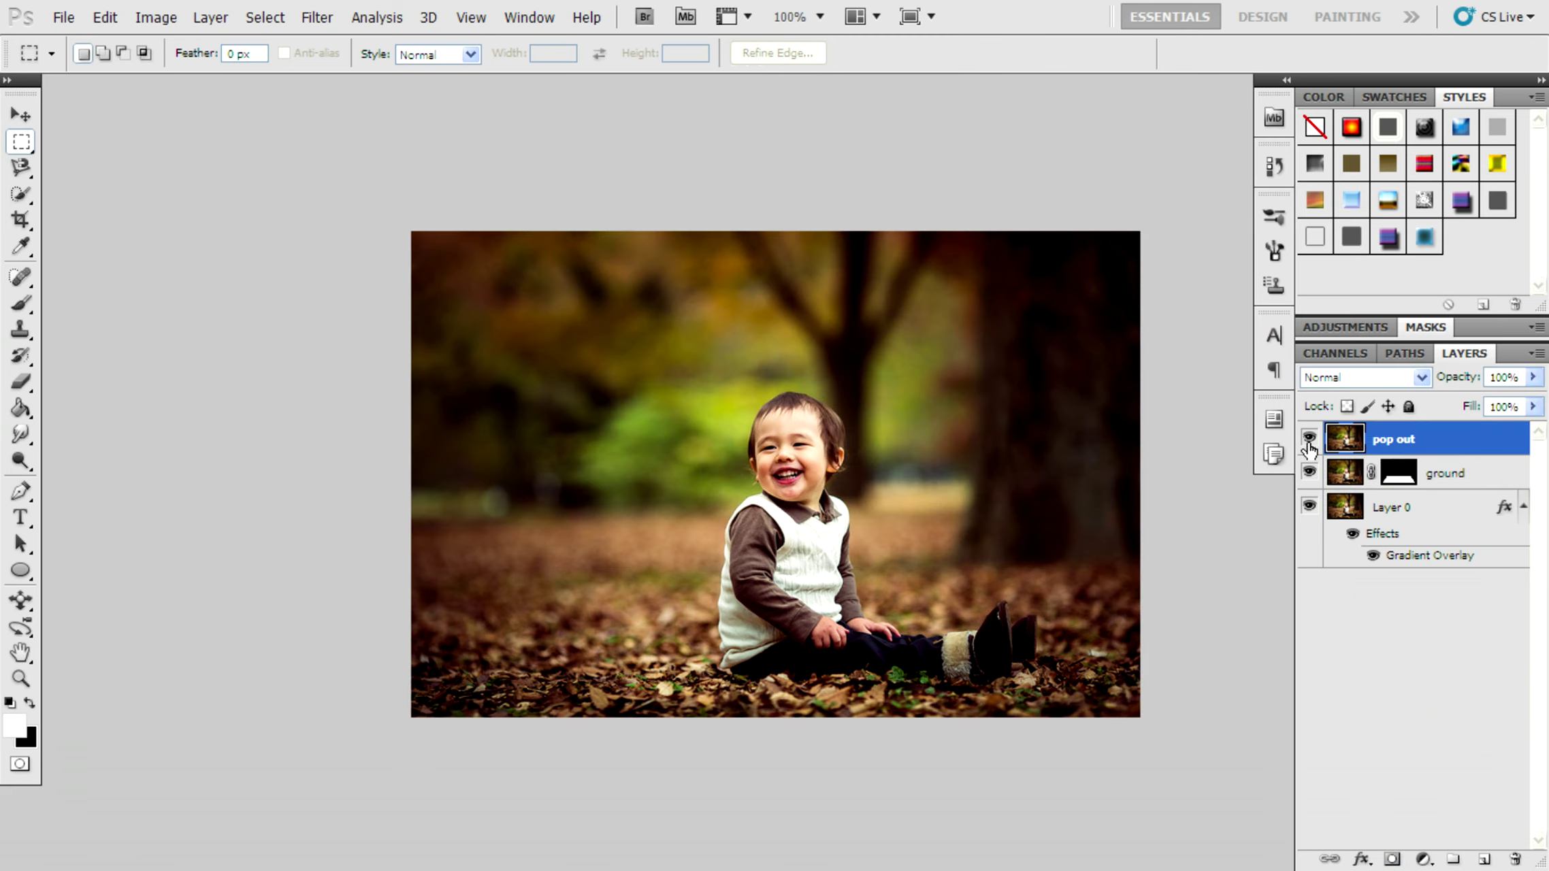
Zoom in and quick-select the child's head, vest, pants and the gap between the boots
click(20, 679)
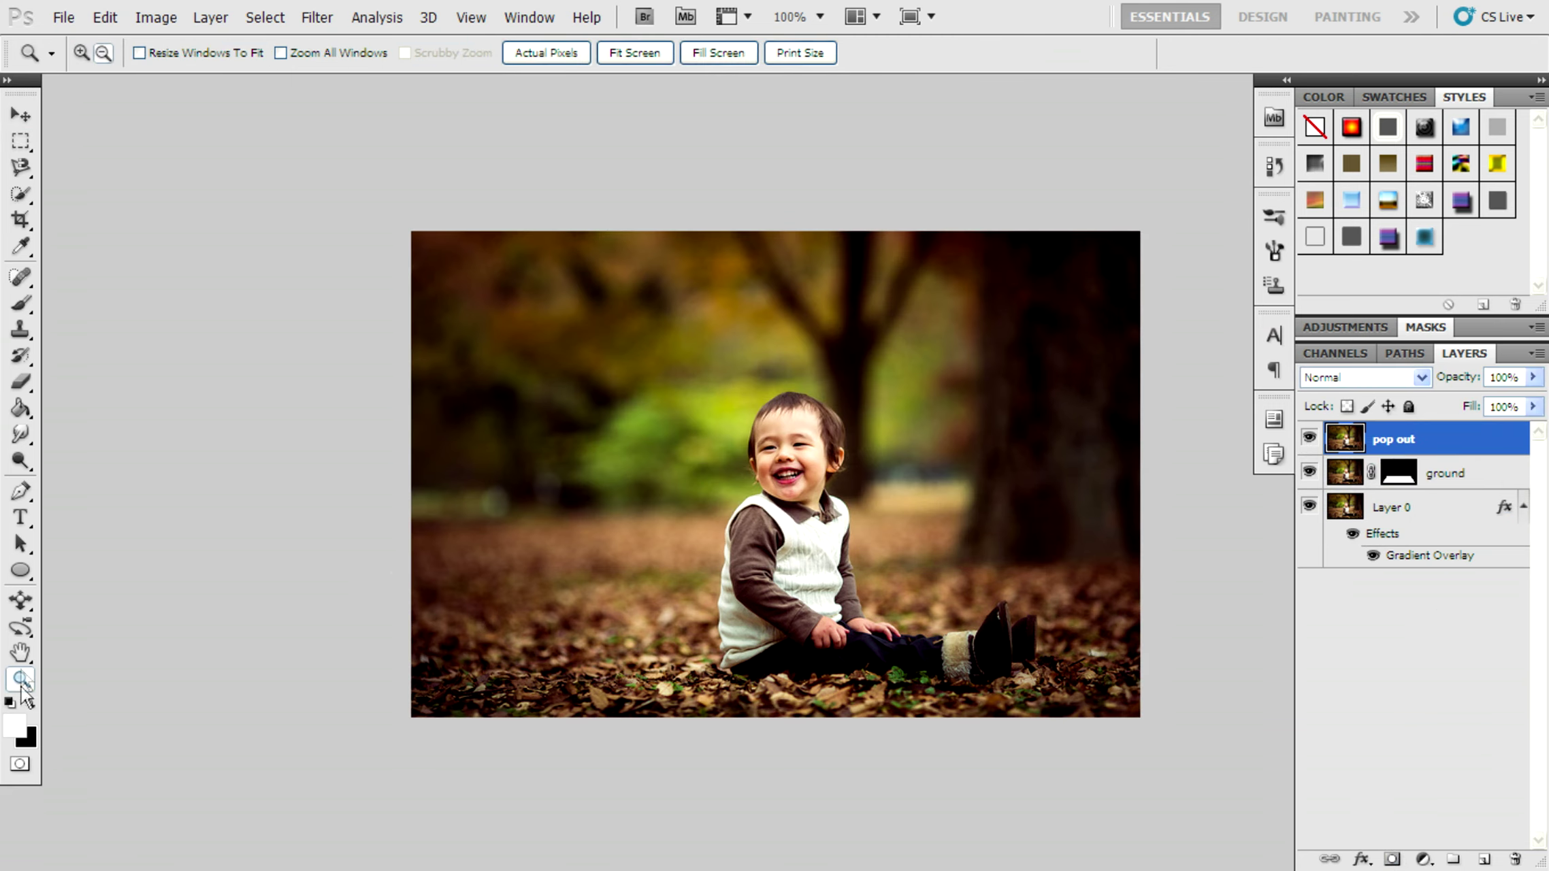
click(937, 642)
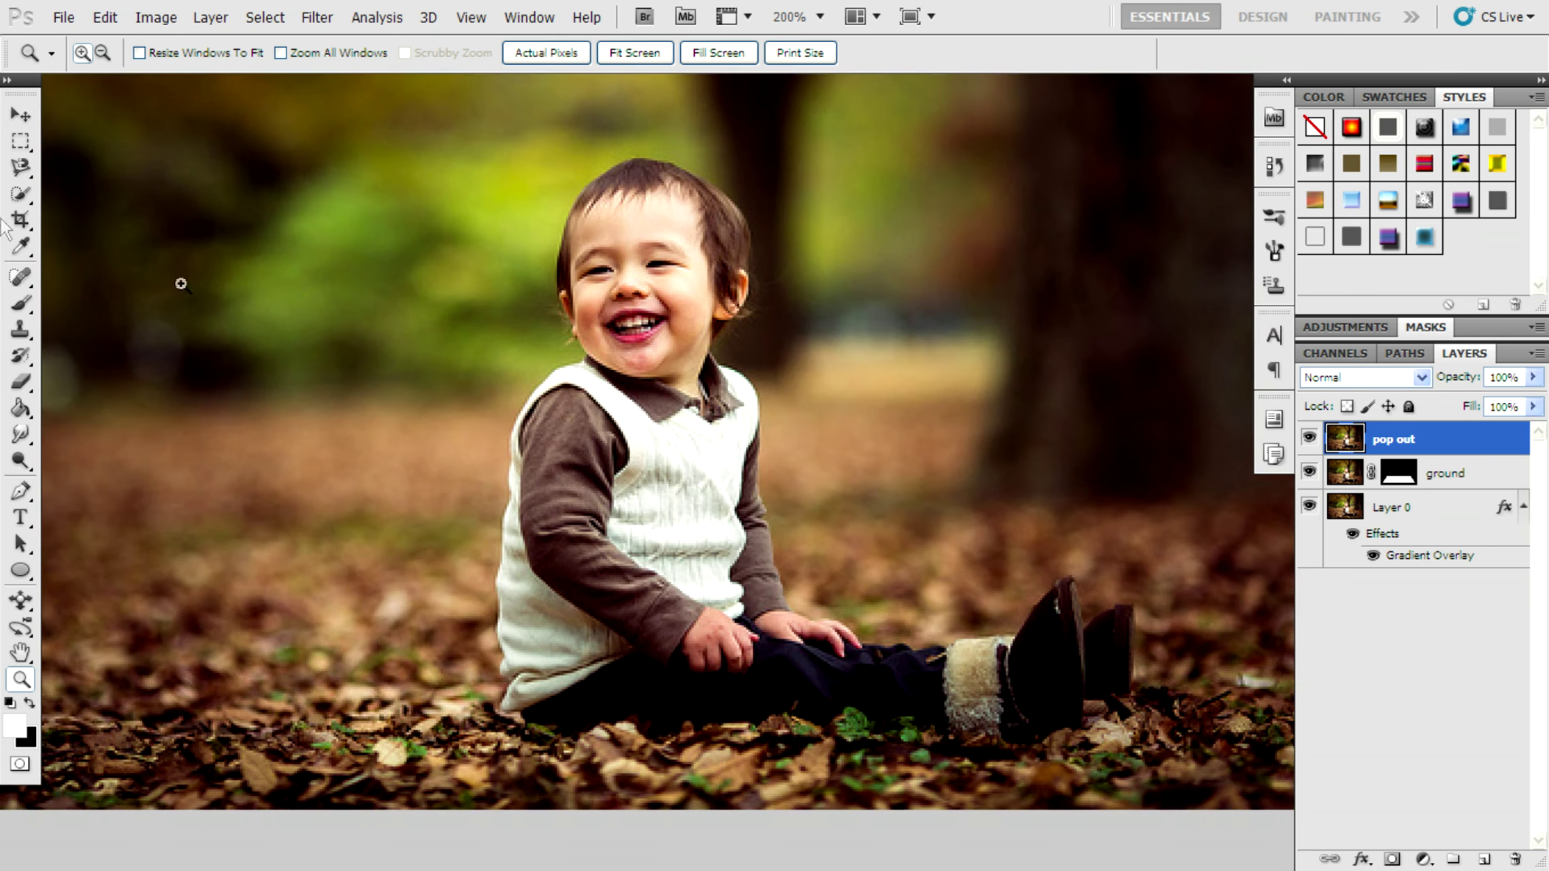
click(23, 196)
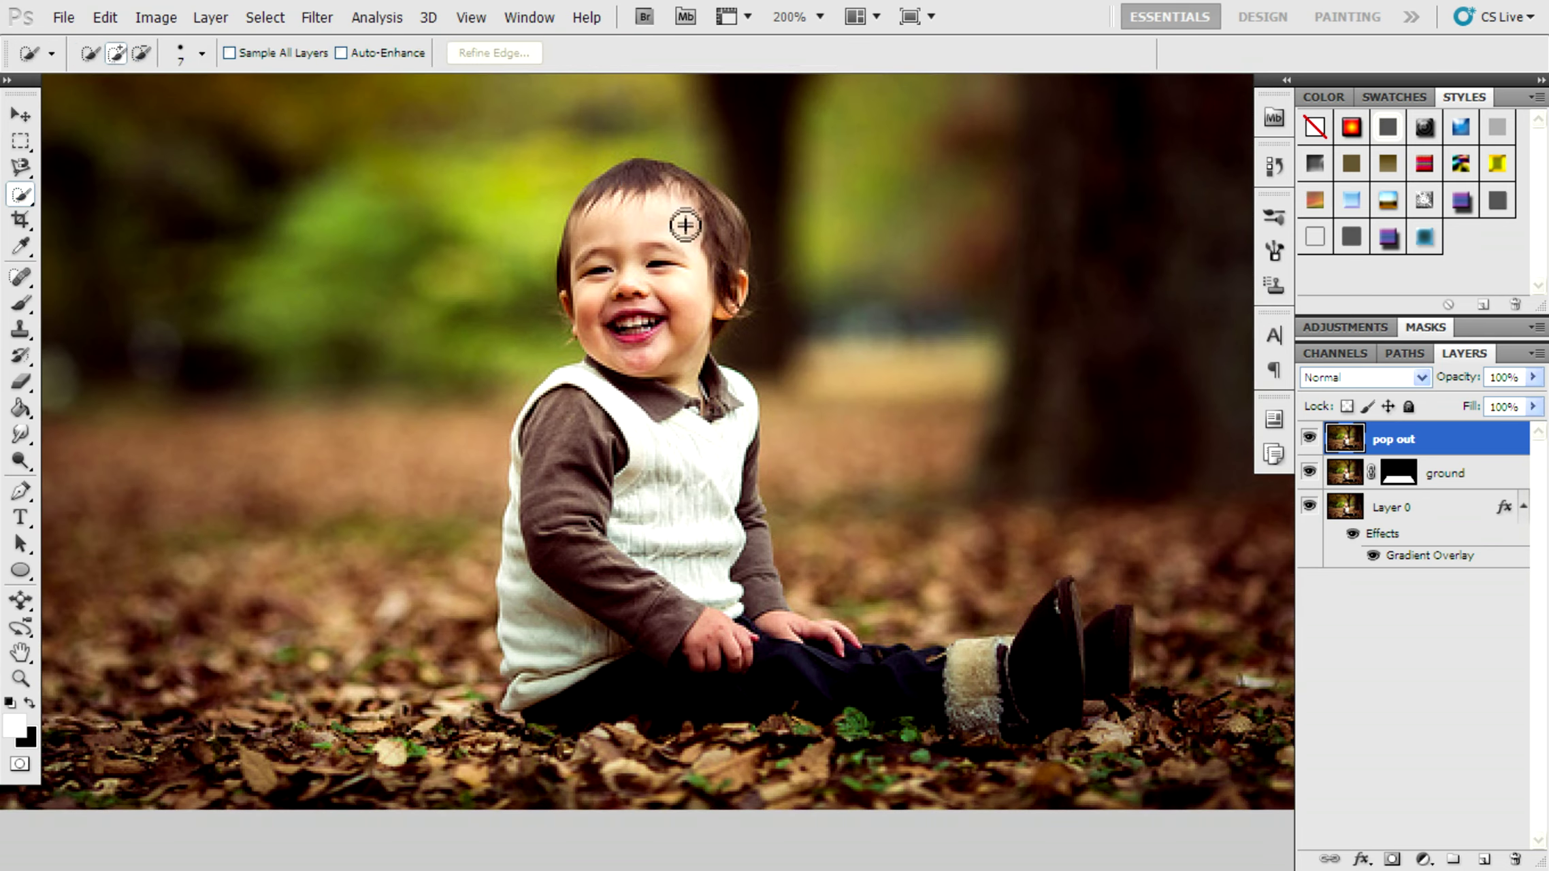
mouse_move(648, 200)
mouse_down()
mouse_move(666, 549)
mouse_move(534, 655)
mouse_up()
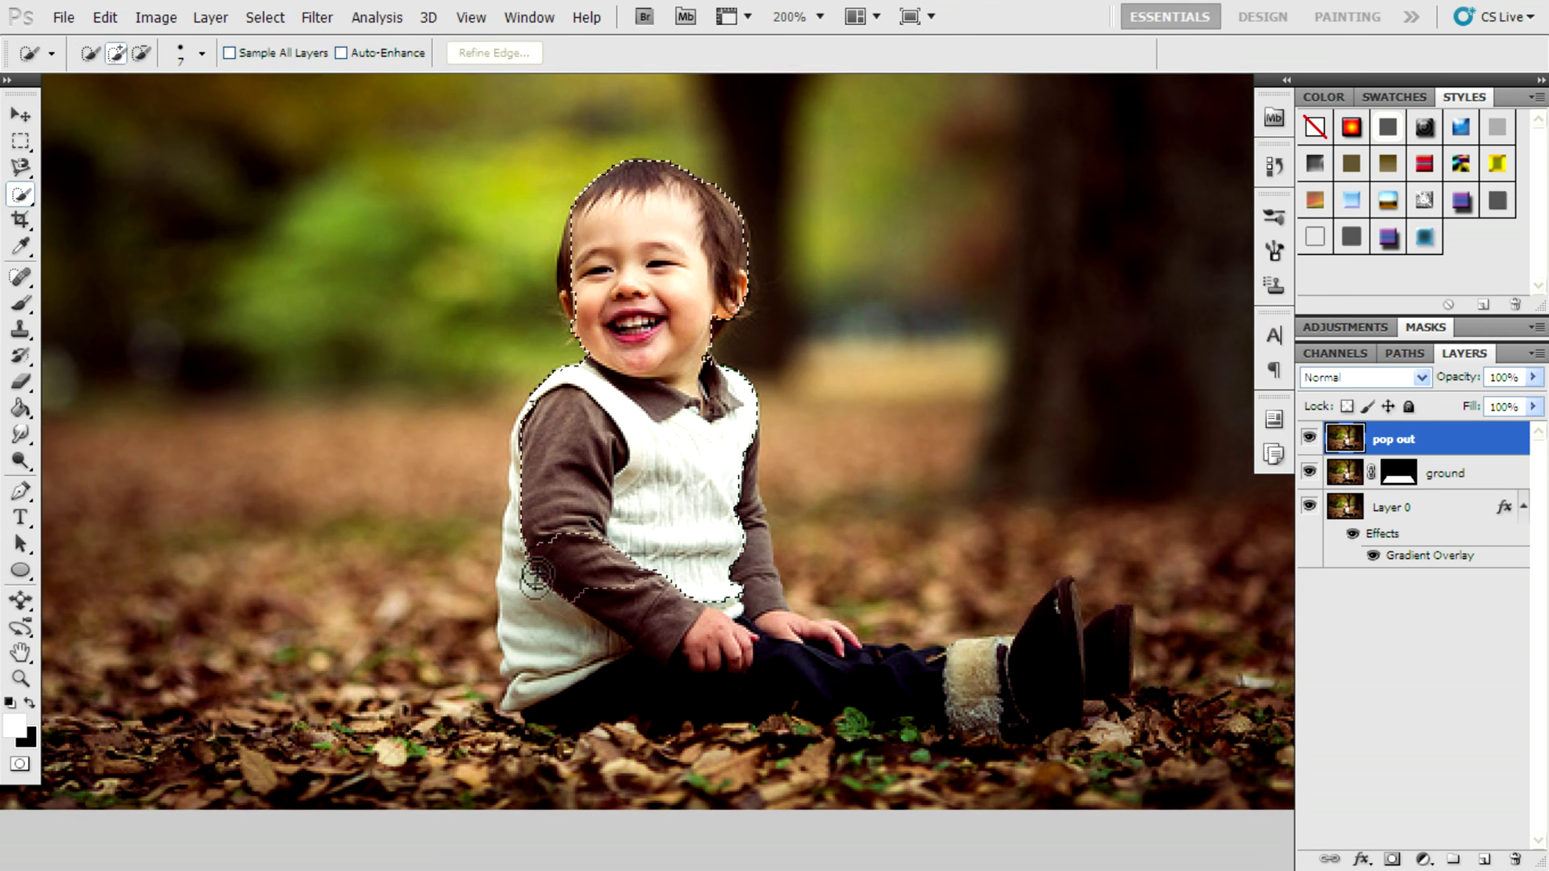
mouse_move(702, 657)
mouse_down()
mouse_move(944, 691)
mouse_move(1076, 682)
mouse_move(1123, 655)
mouse_up()
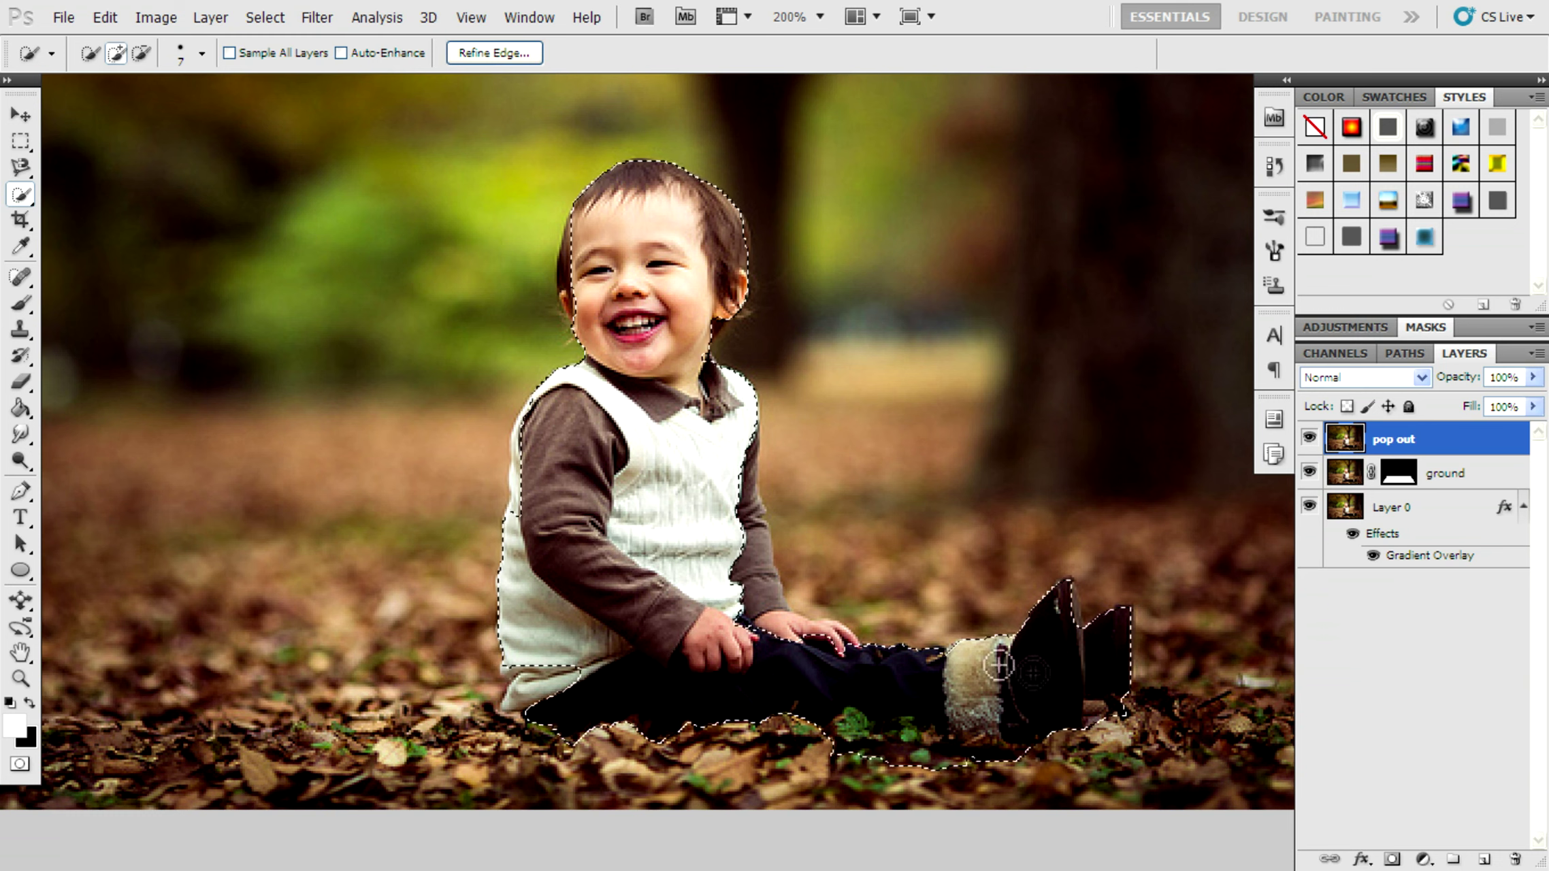
drag(1083, 597, 1079, 613)
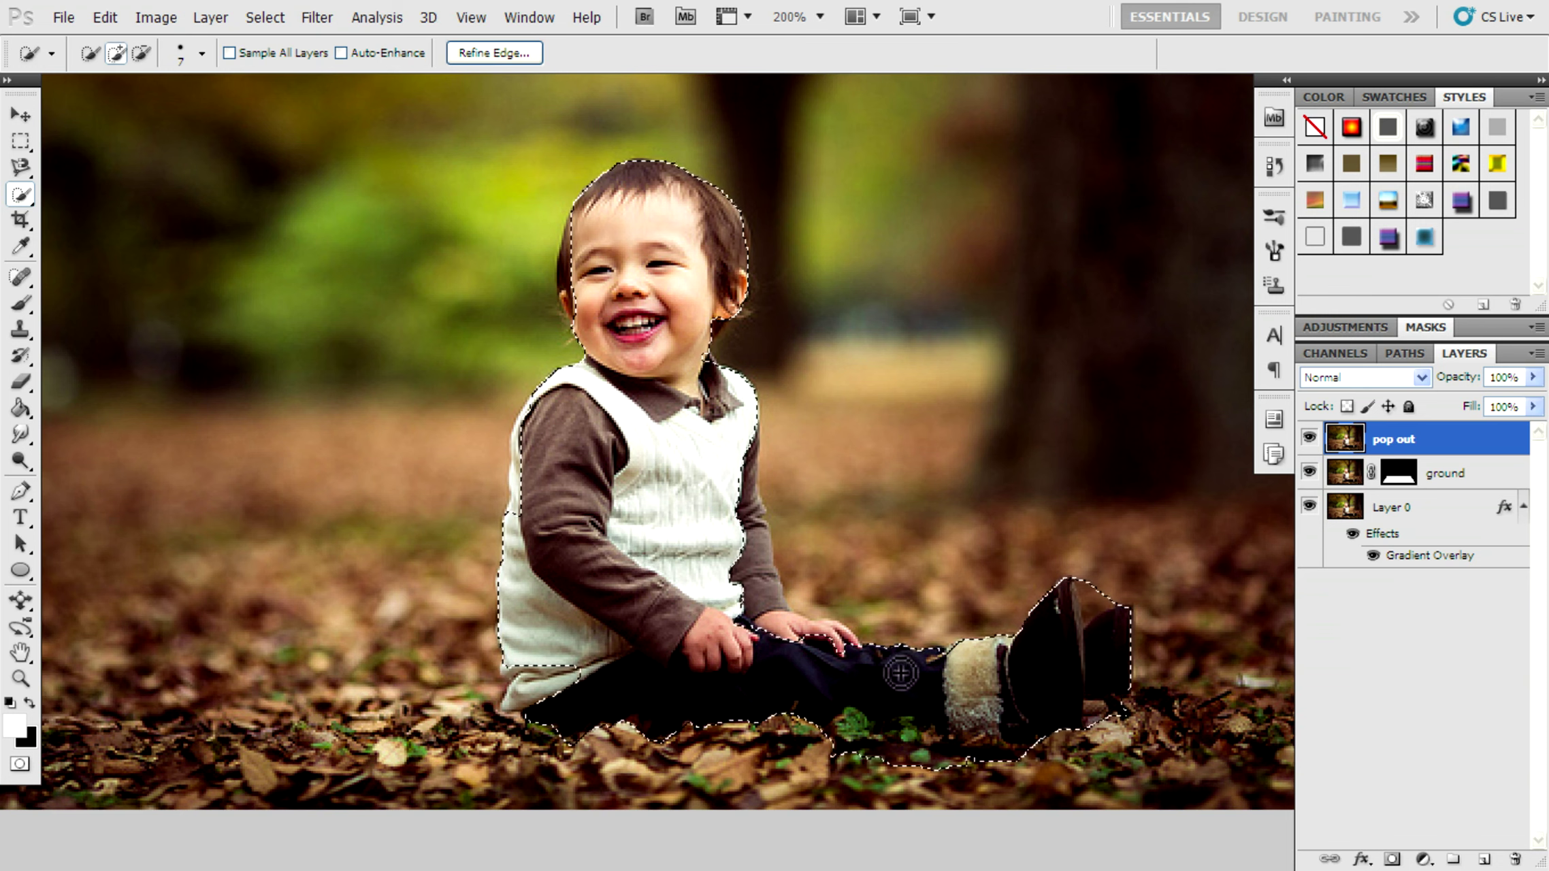
Refine the child selection around the sleeve, hair, ear and vest bottom
mouse_move(837, 640)
mouse_down()
mouse_move(756, 587)
mouse_move(763, 510)
mouse_up()
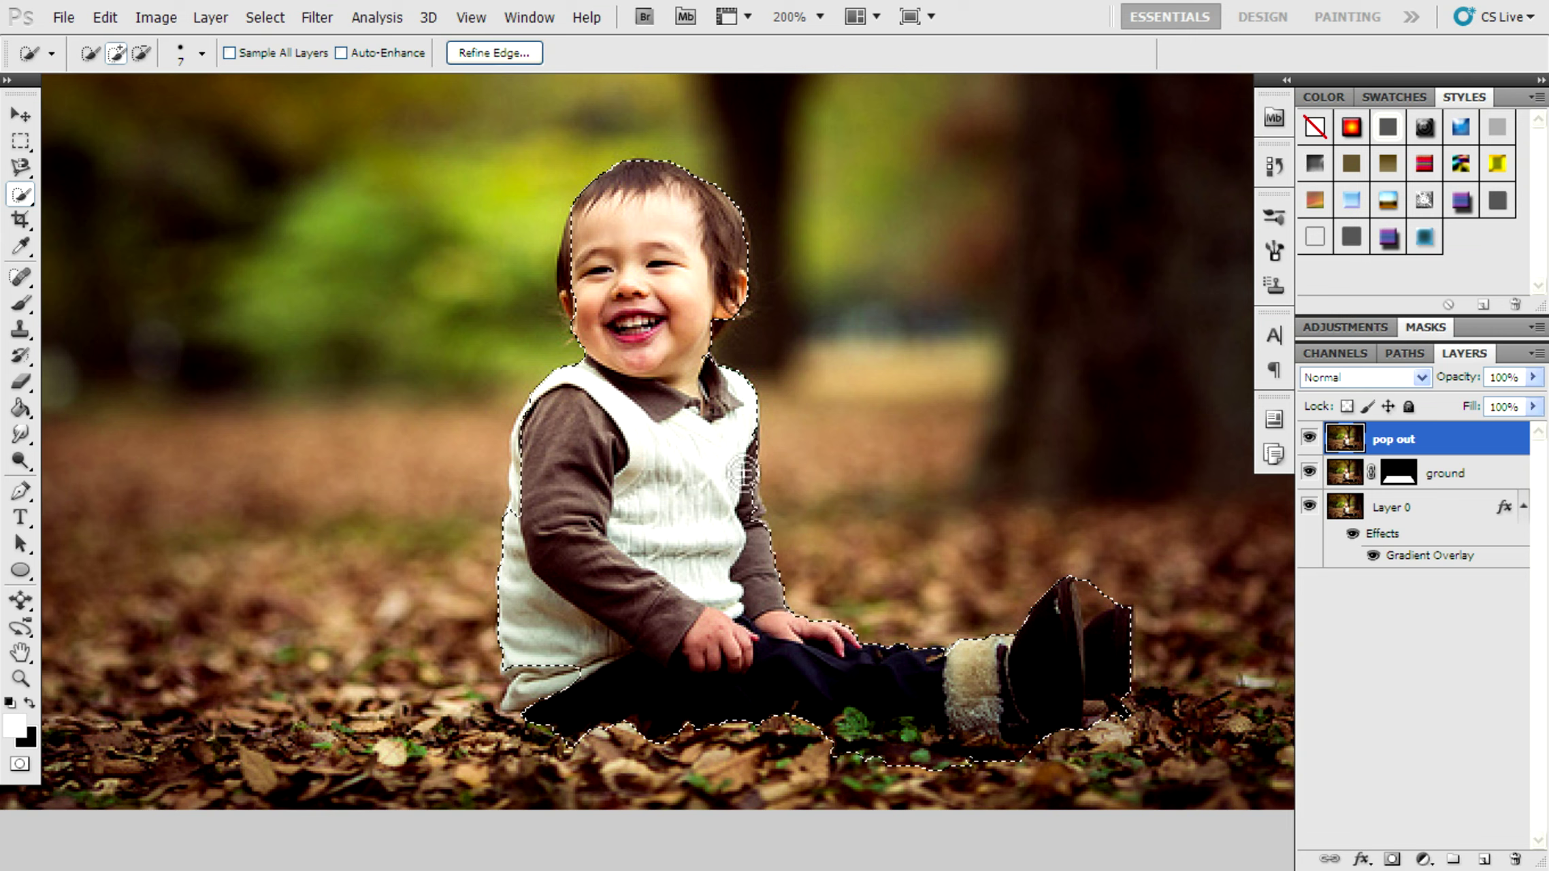
mouse_move(764, 546)
mouse_down()
mouse_move(766, 606)
mouse_move(810, 639)
mouse_up()
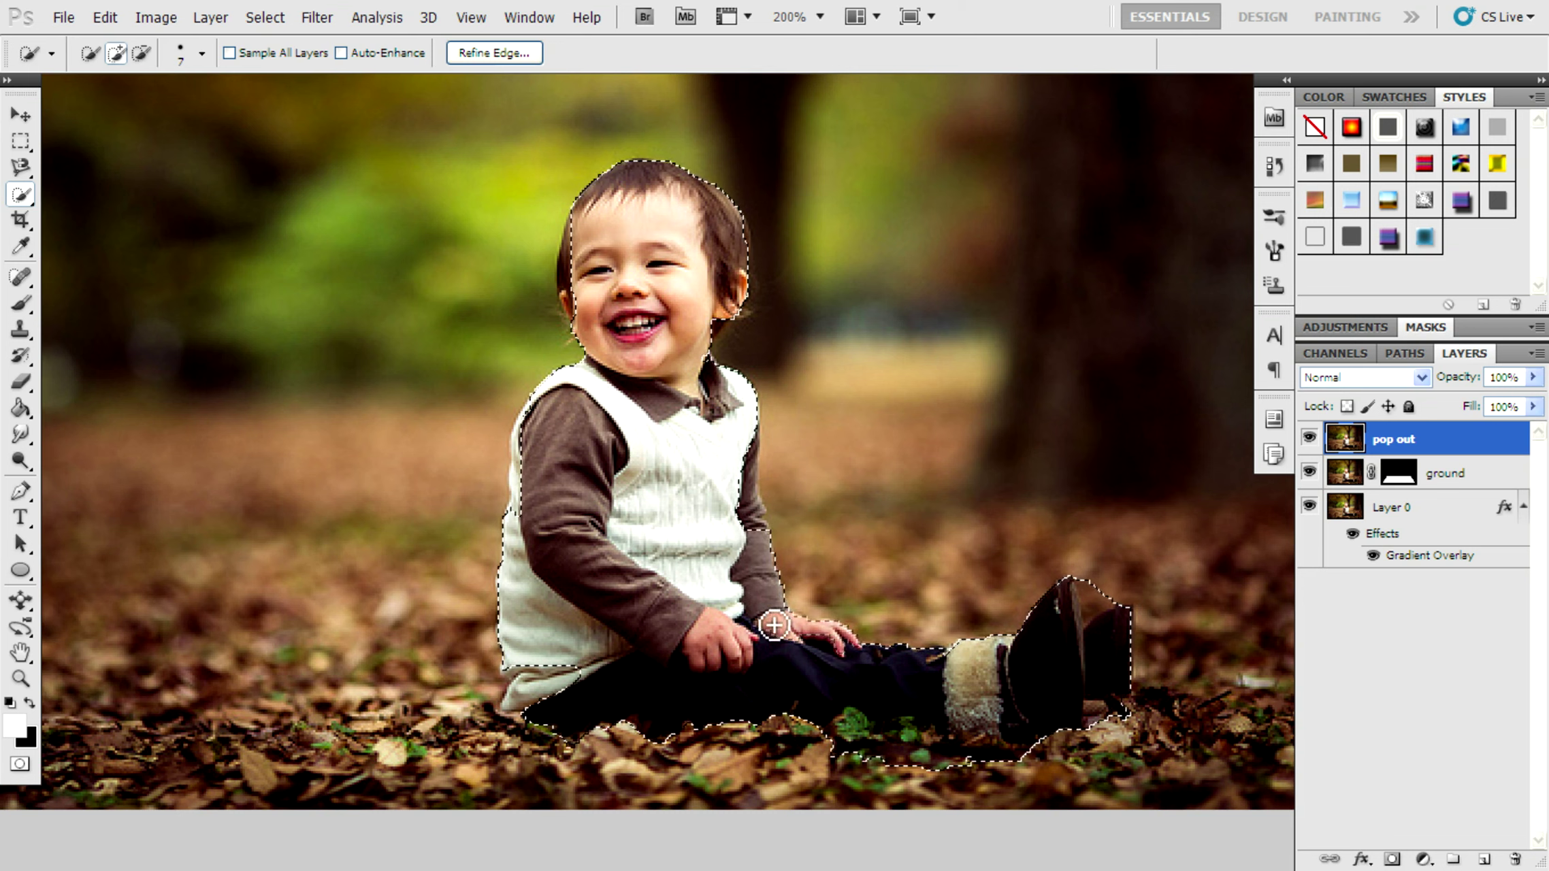
drag(746, 438, 753, 493)
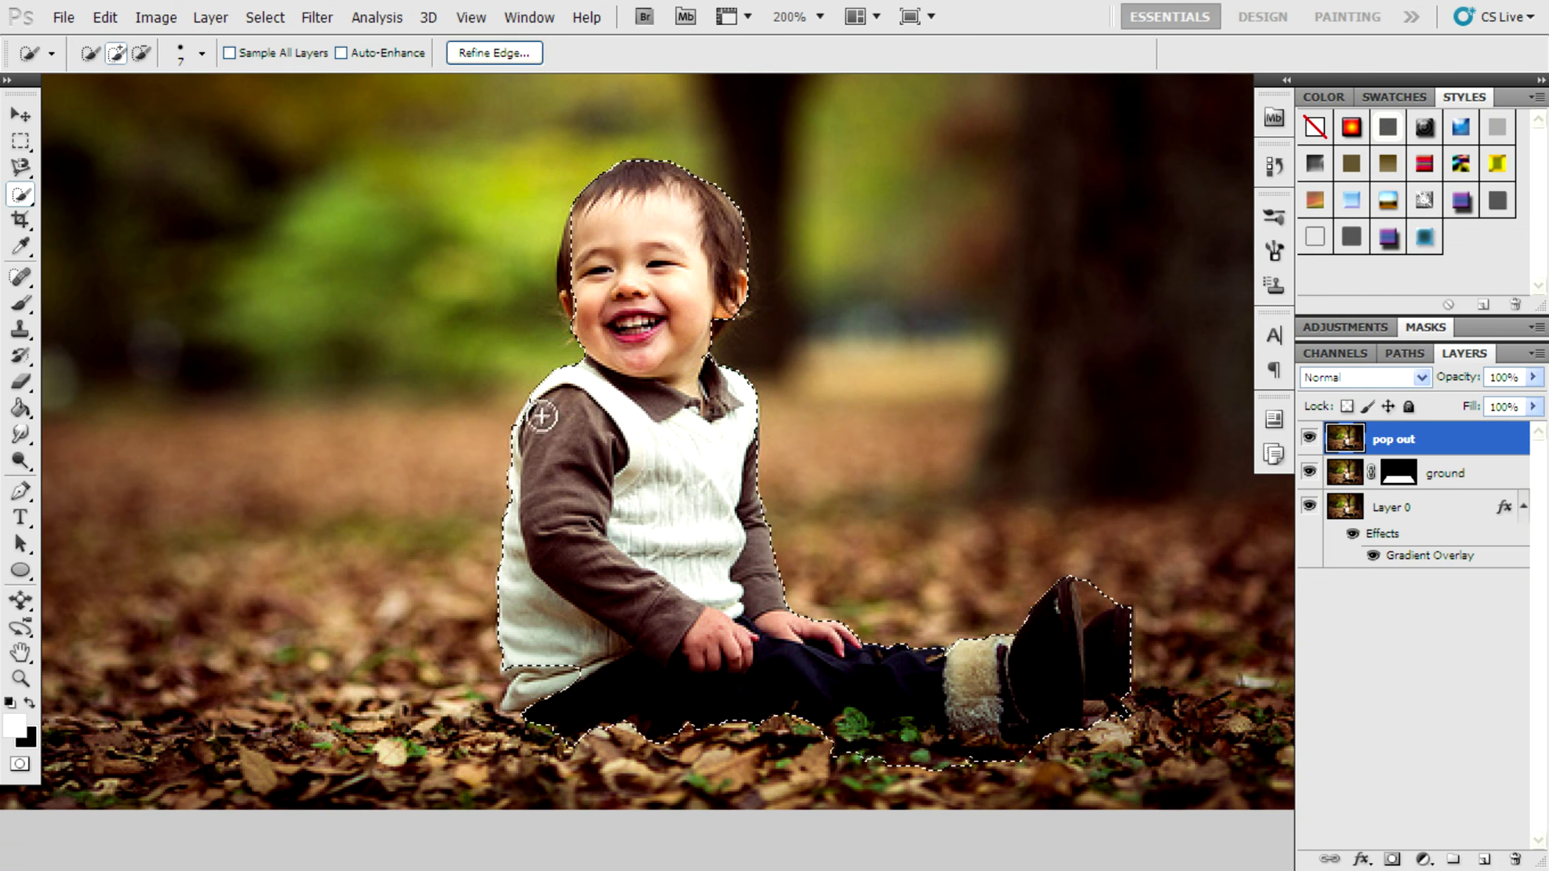
drag(589, 289, 589, 335)
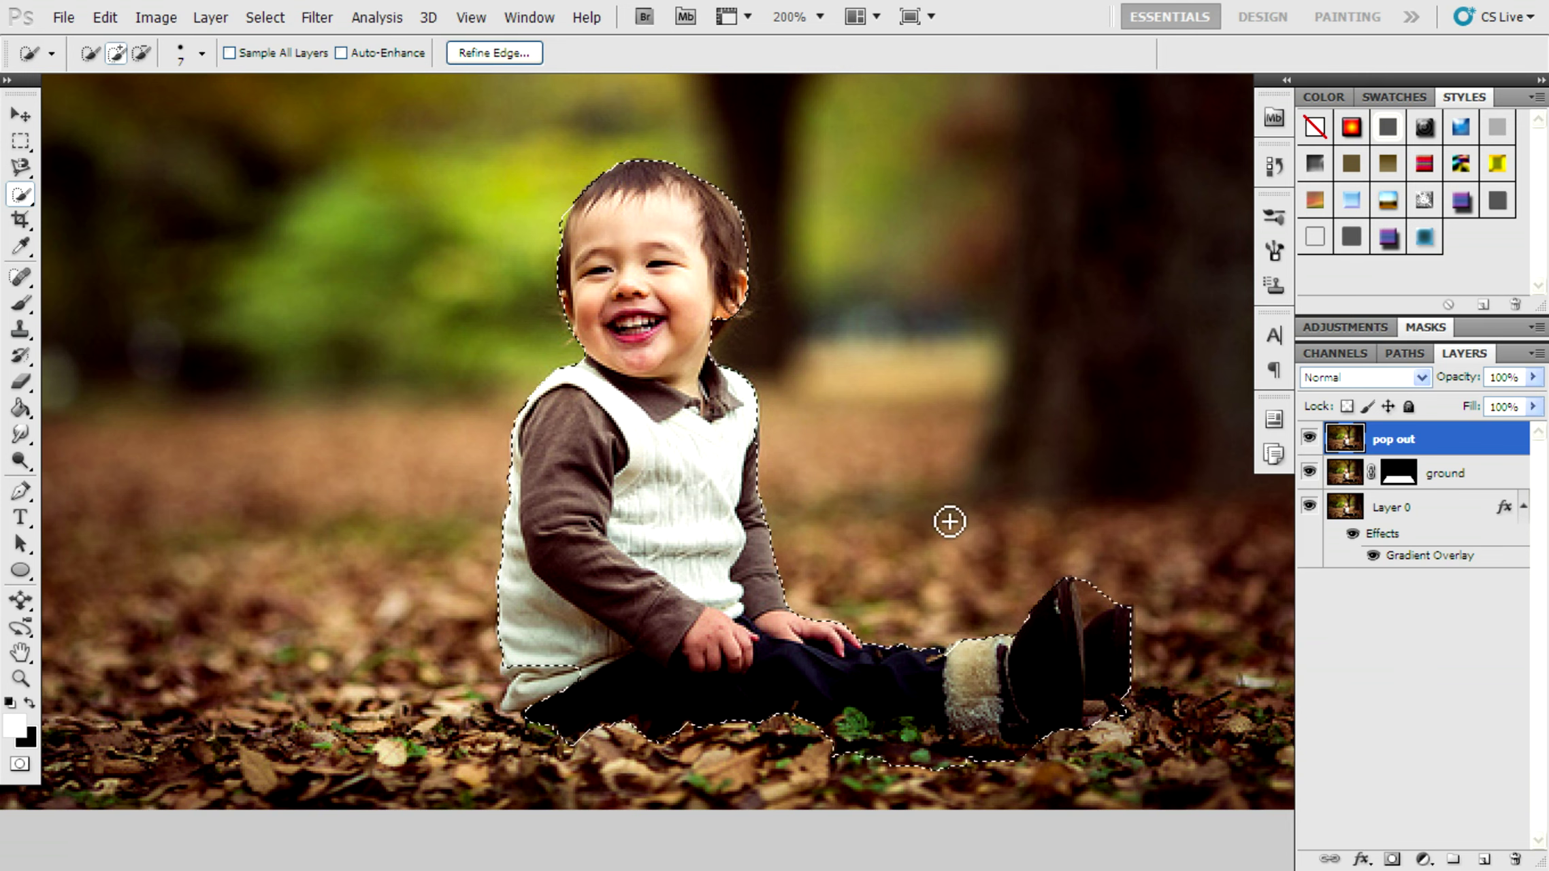
drag(547, 723, 533, 698)
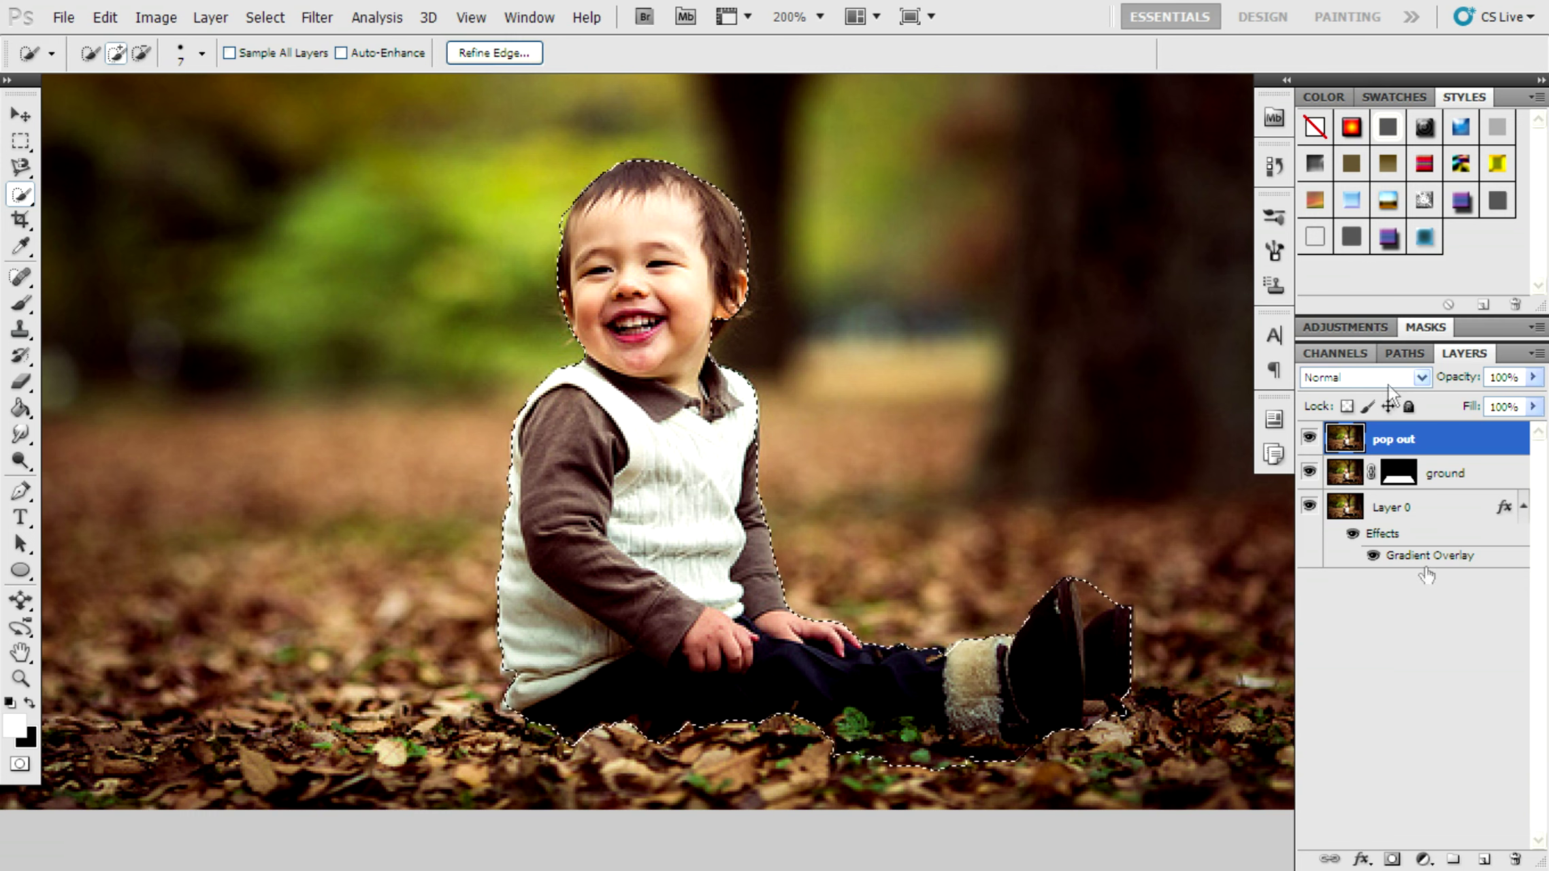
Mask the pop out layer to the child, zoom out to the whole image, and select ground
click(1392, 859)
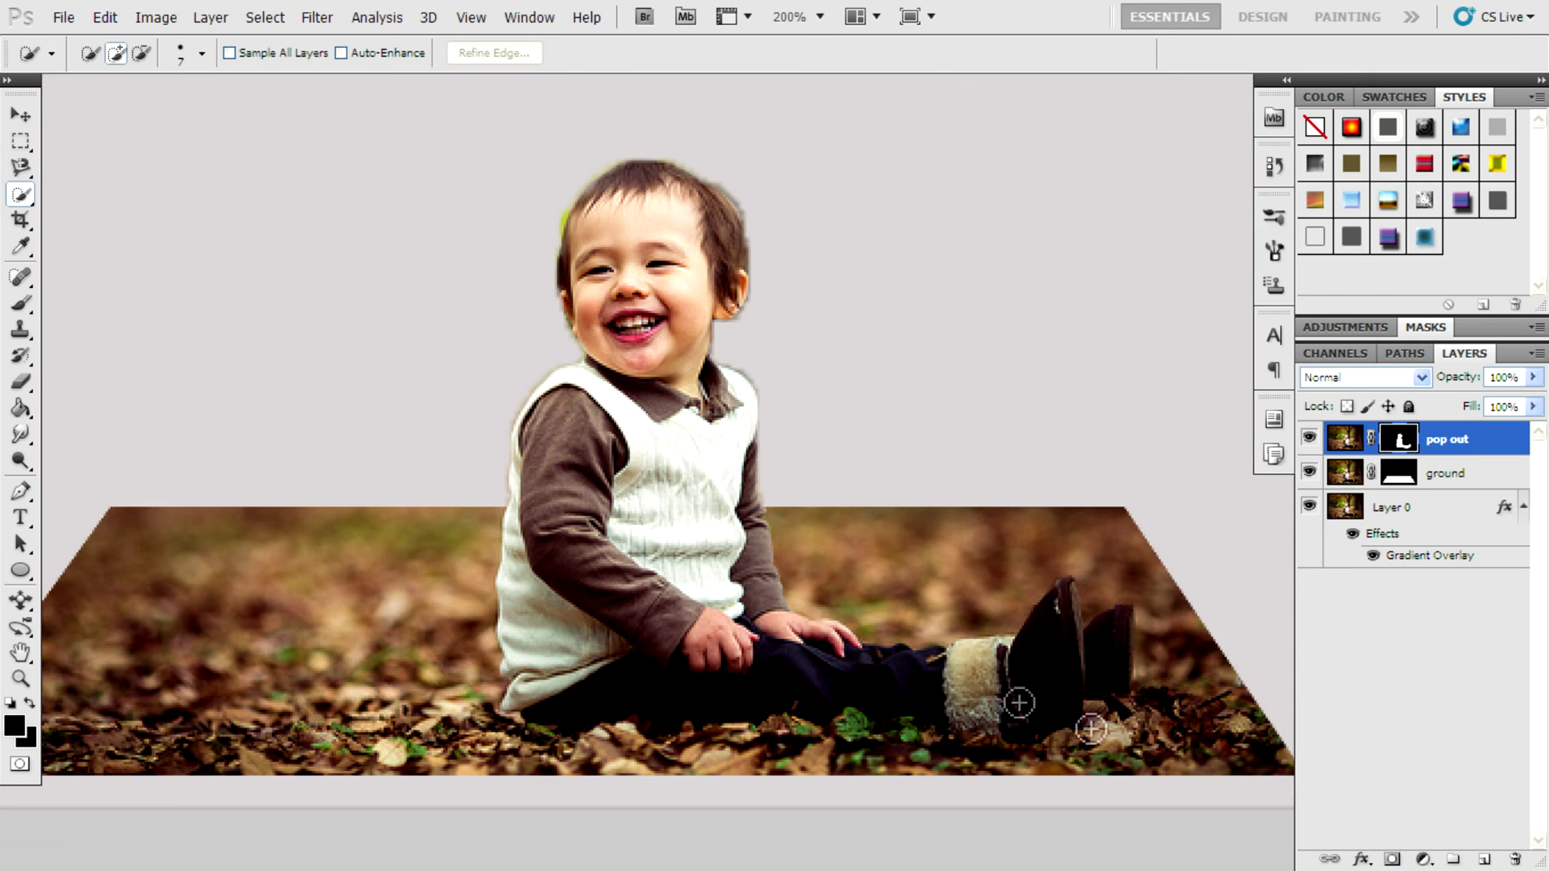
click(20, 679)
click(103, 52)
click(840, 519)
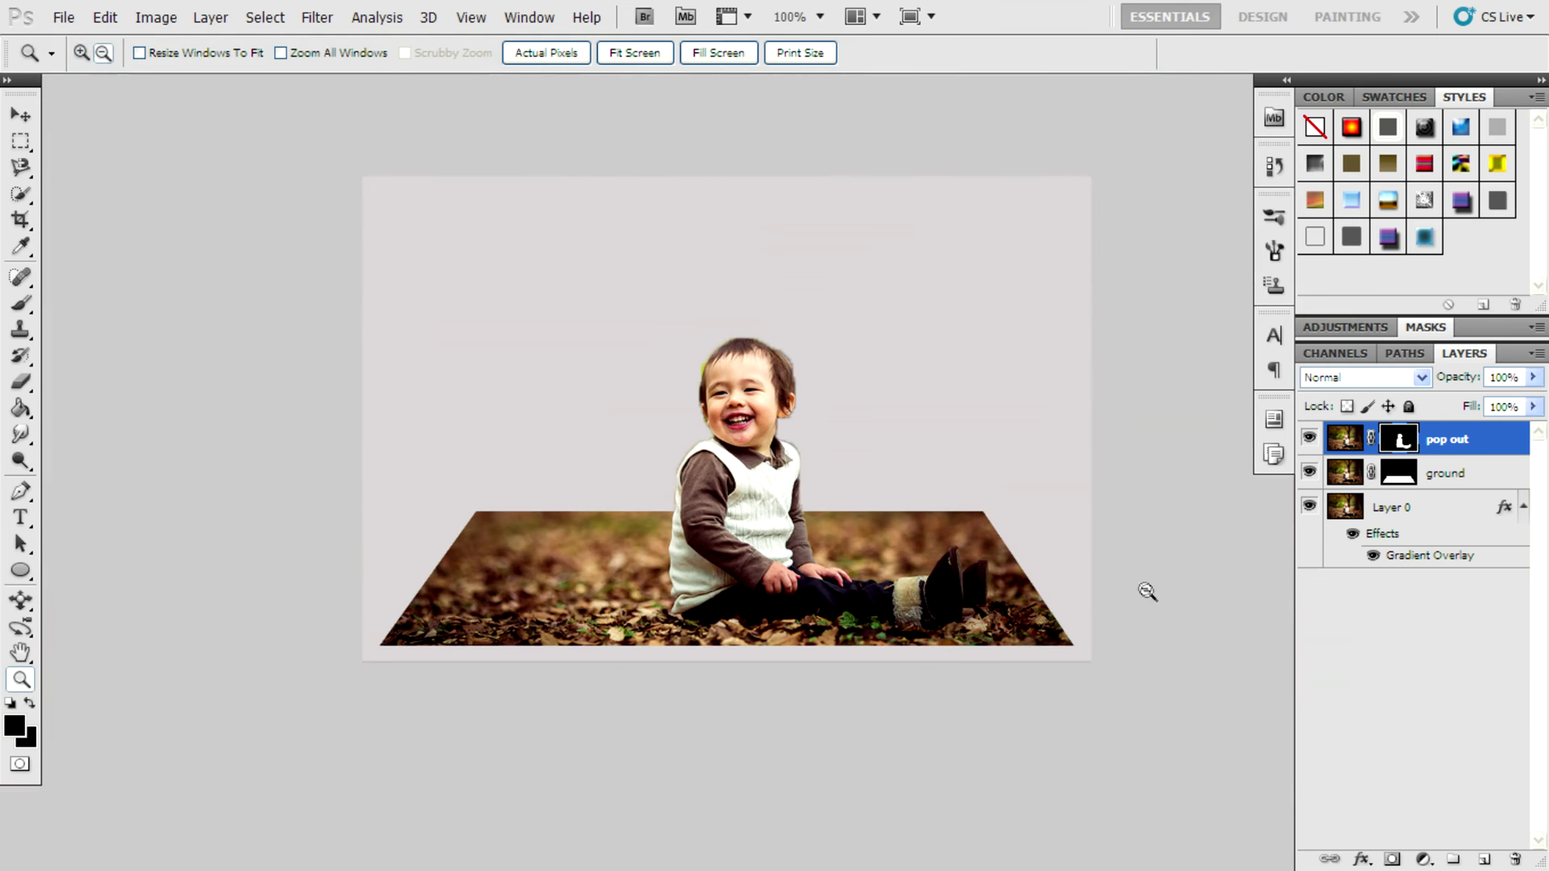
click(1414, 490)
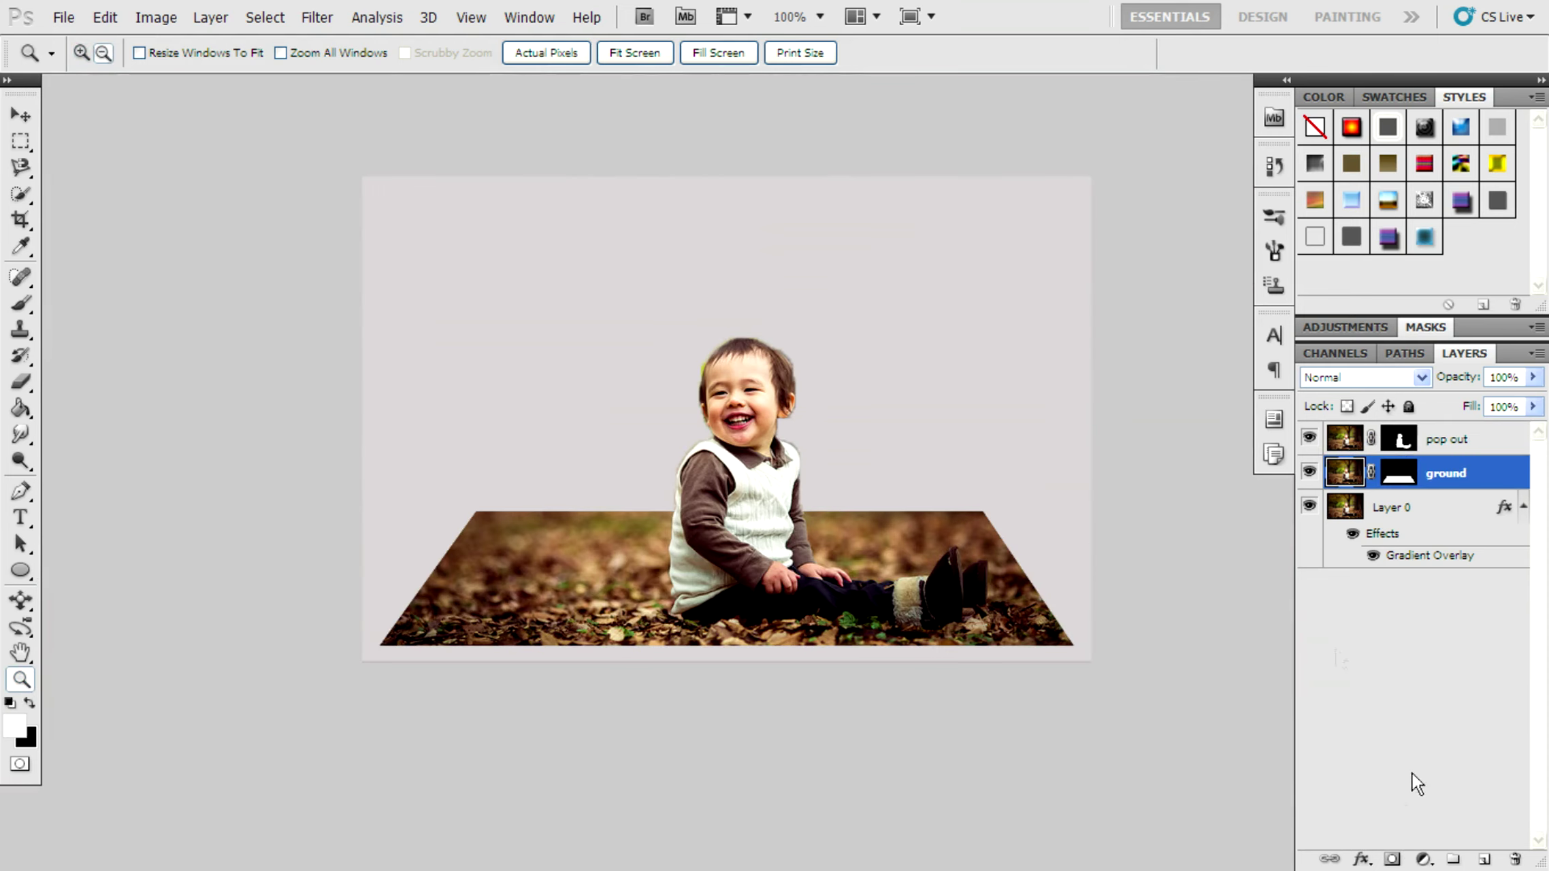
Add a white 6 px inside Stroke to the ground layer
click(1363, 861)
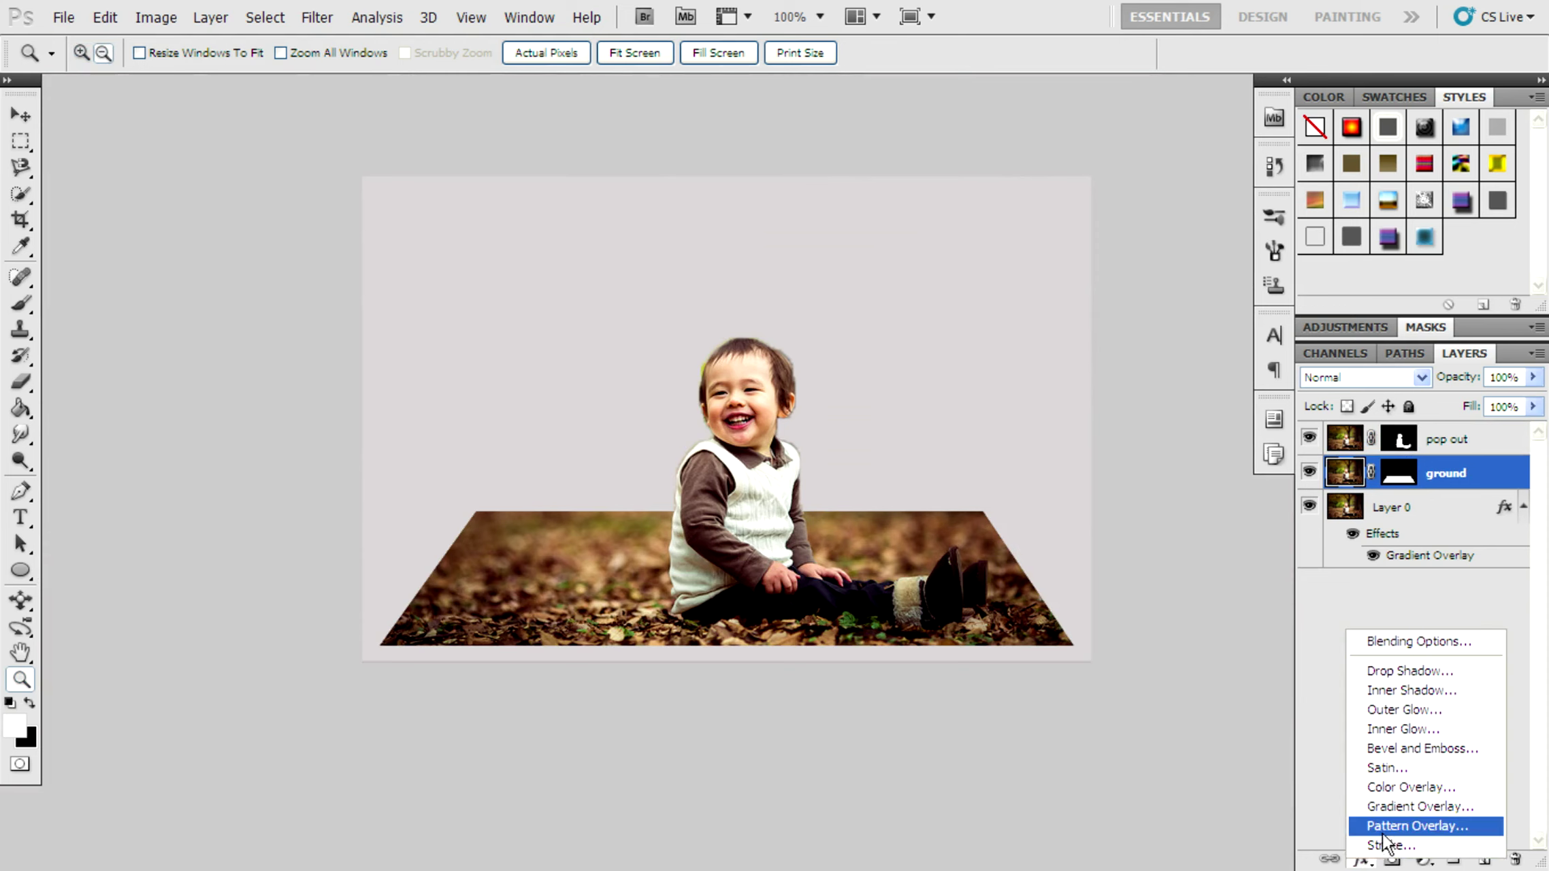
click(1392, 843)
click(1194, 261)
click(1180, 296)
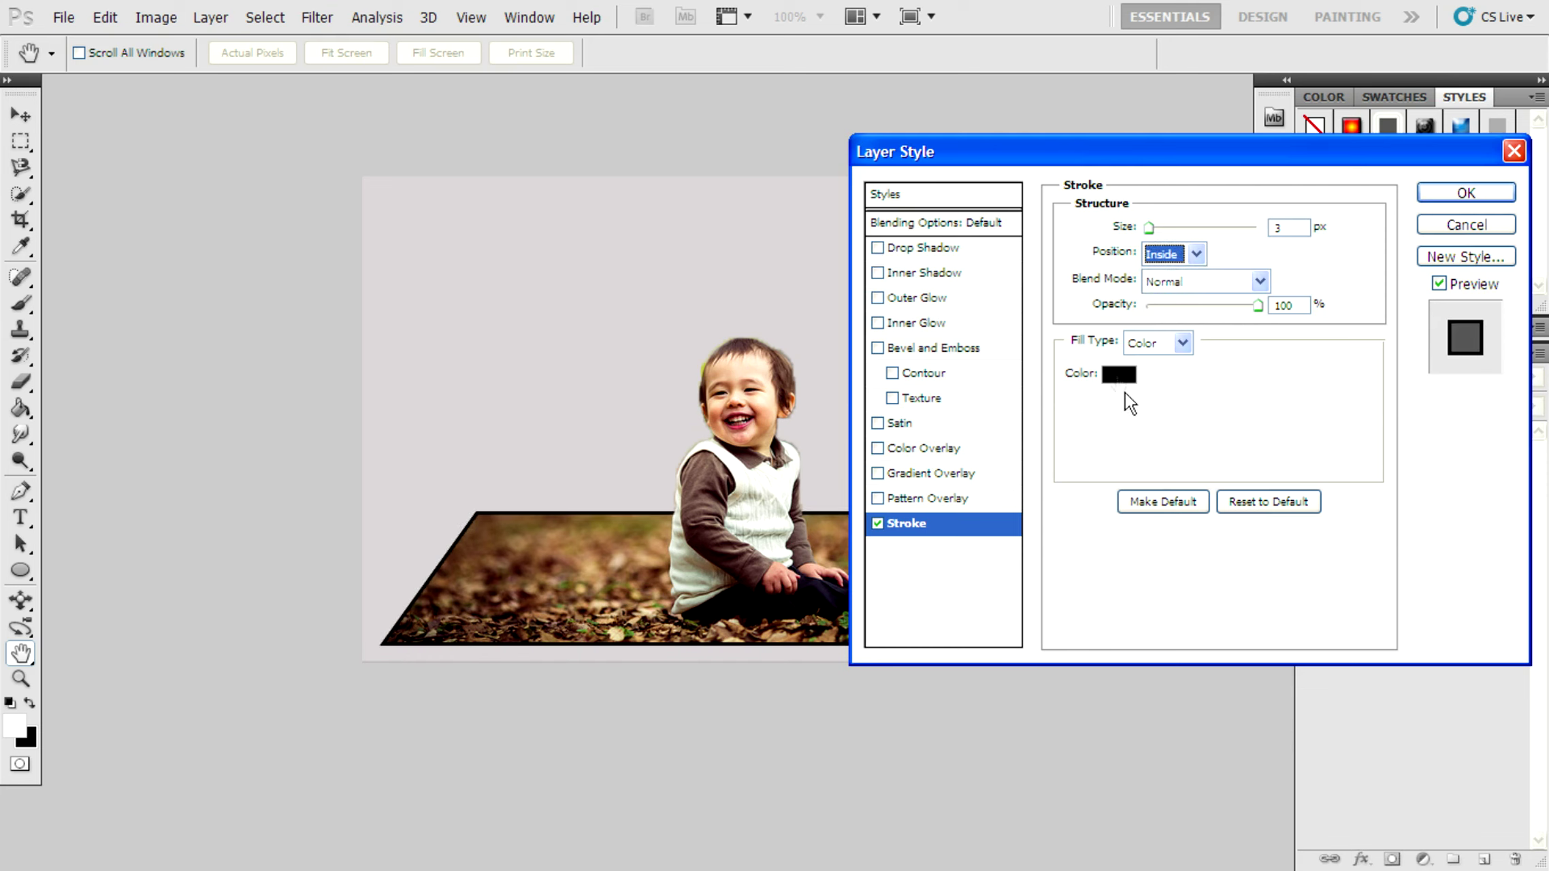
click(1121, 375)
text(100)
click(1366, 97)
drag(1149, 236, 1153, 231)
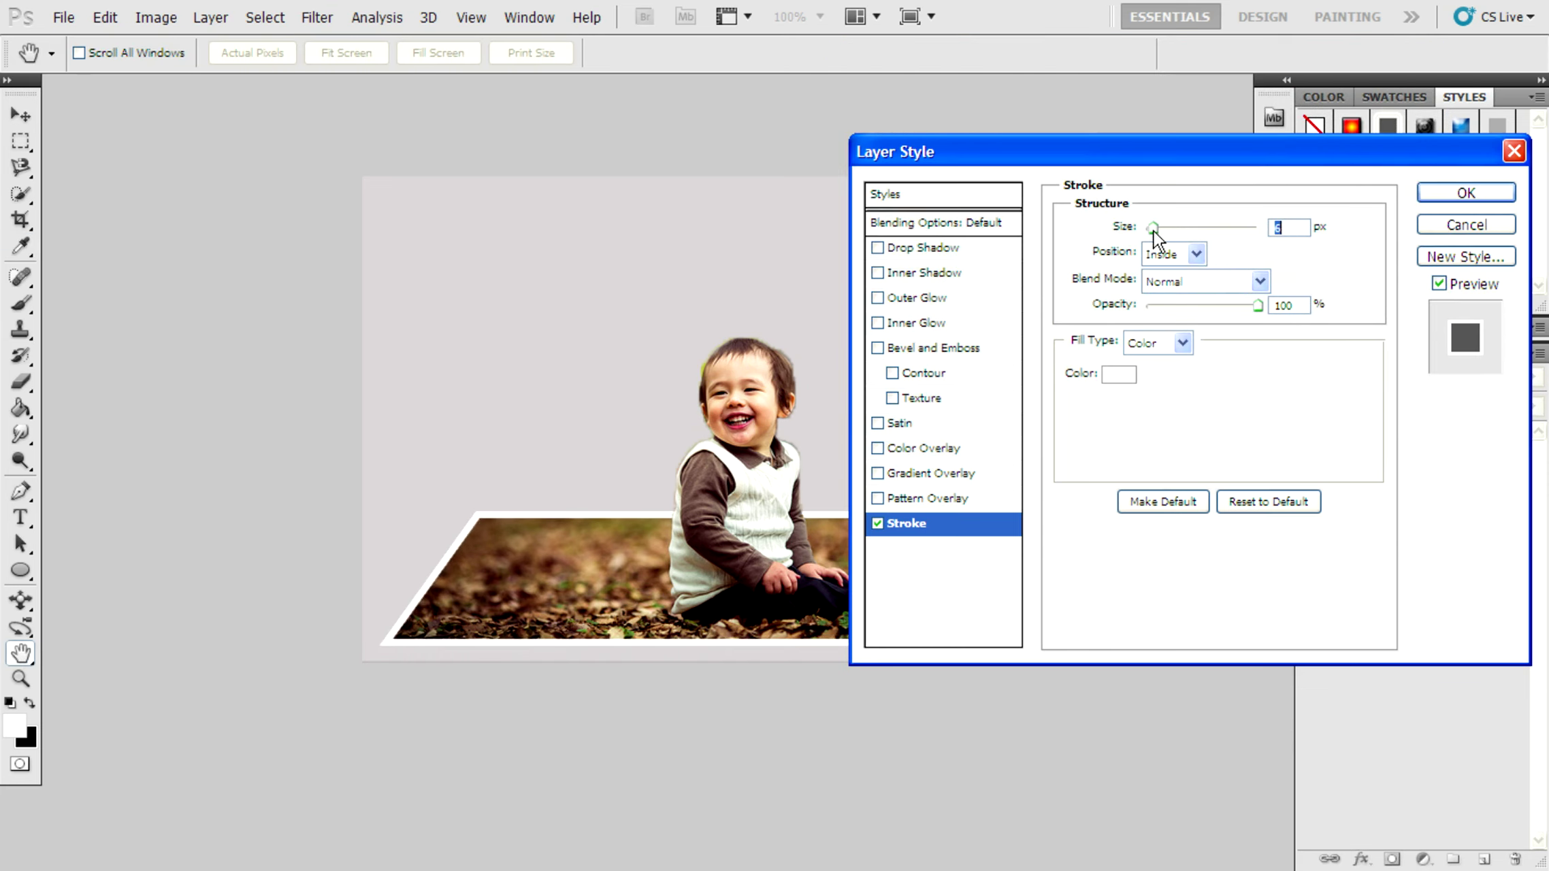
click(1467, 193)
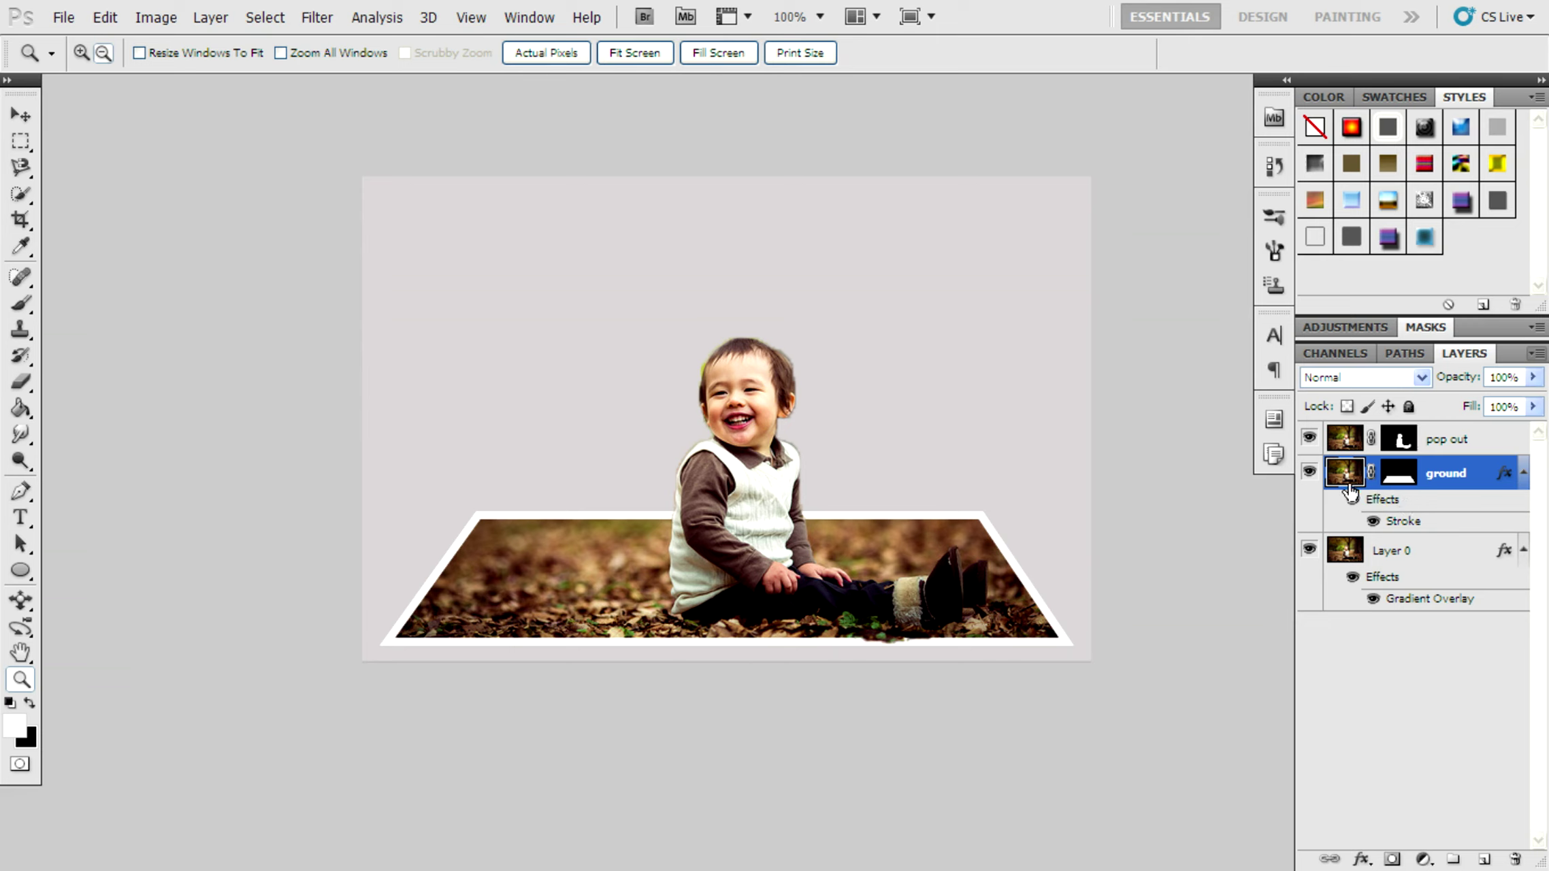
Load the ground mask's trapezoid as a selection and start a Warp transform
key(ctrl+t)
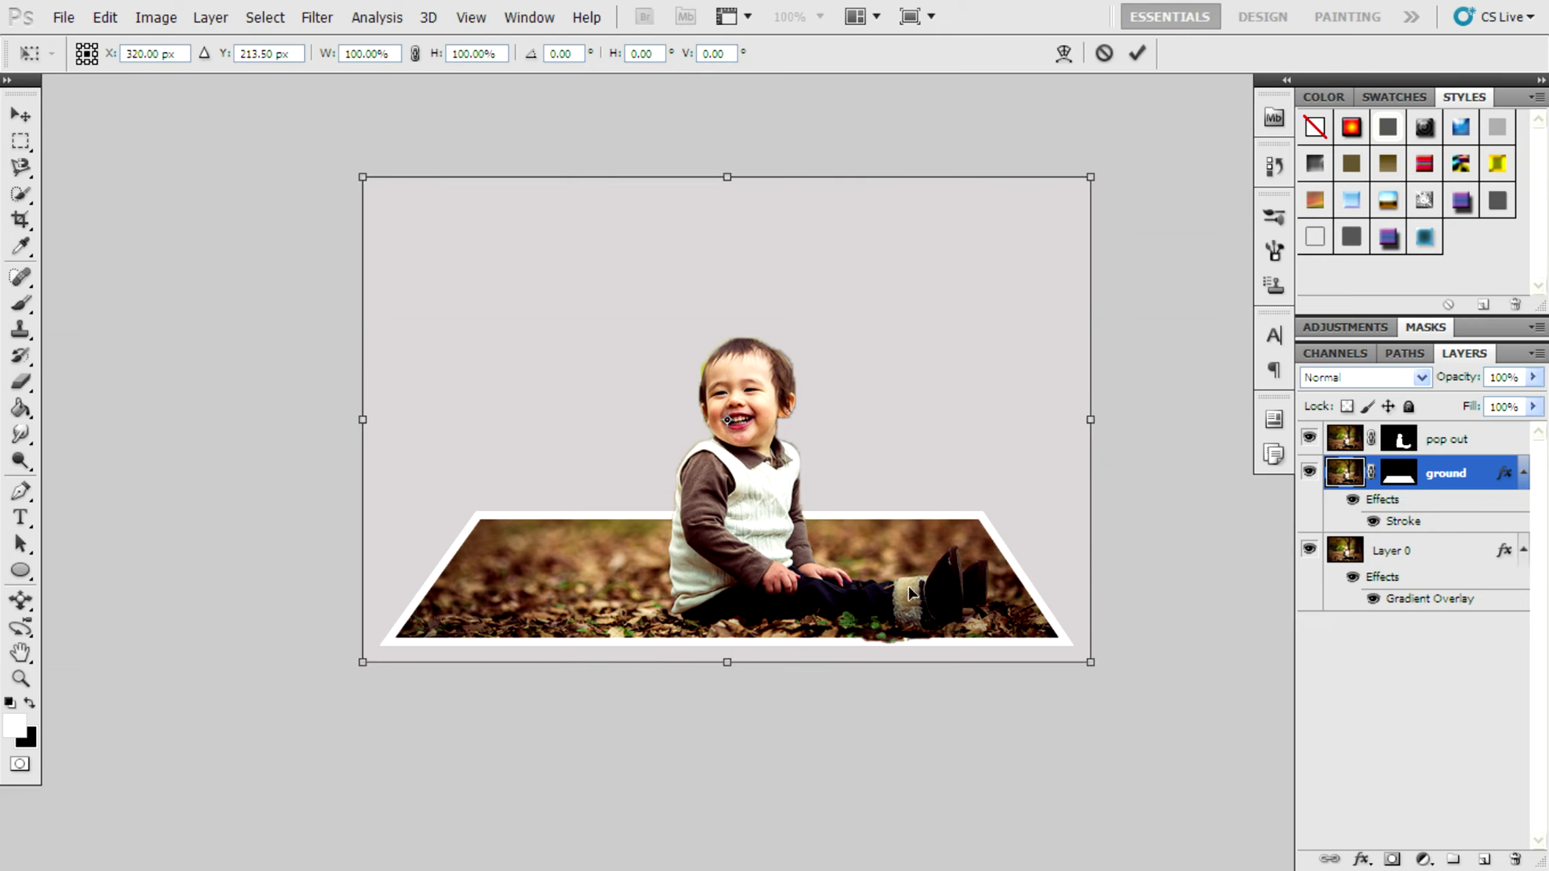
click(21, 141)
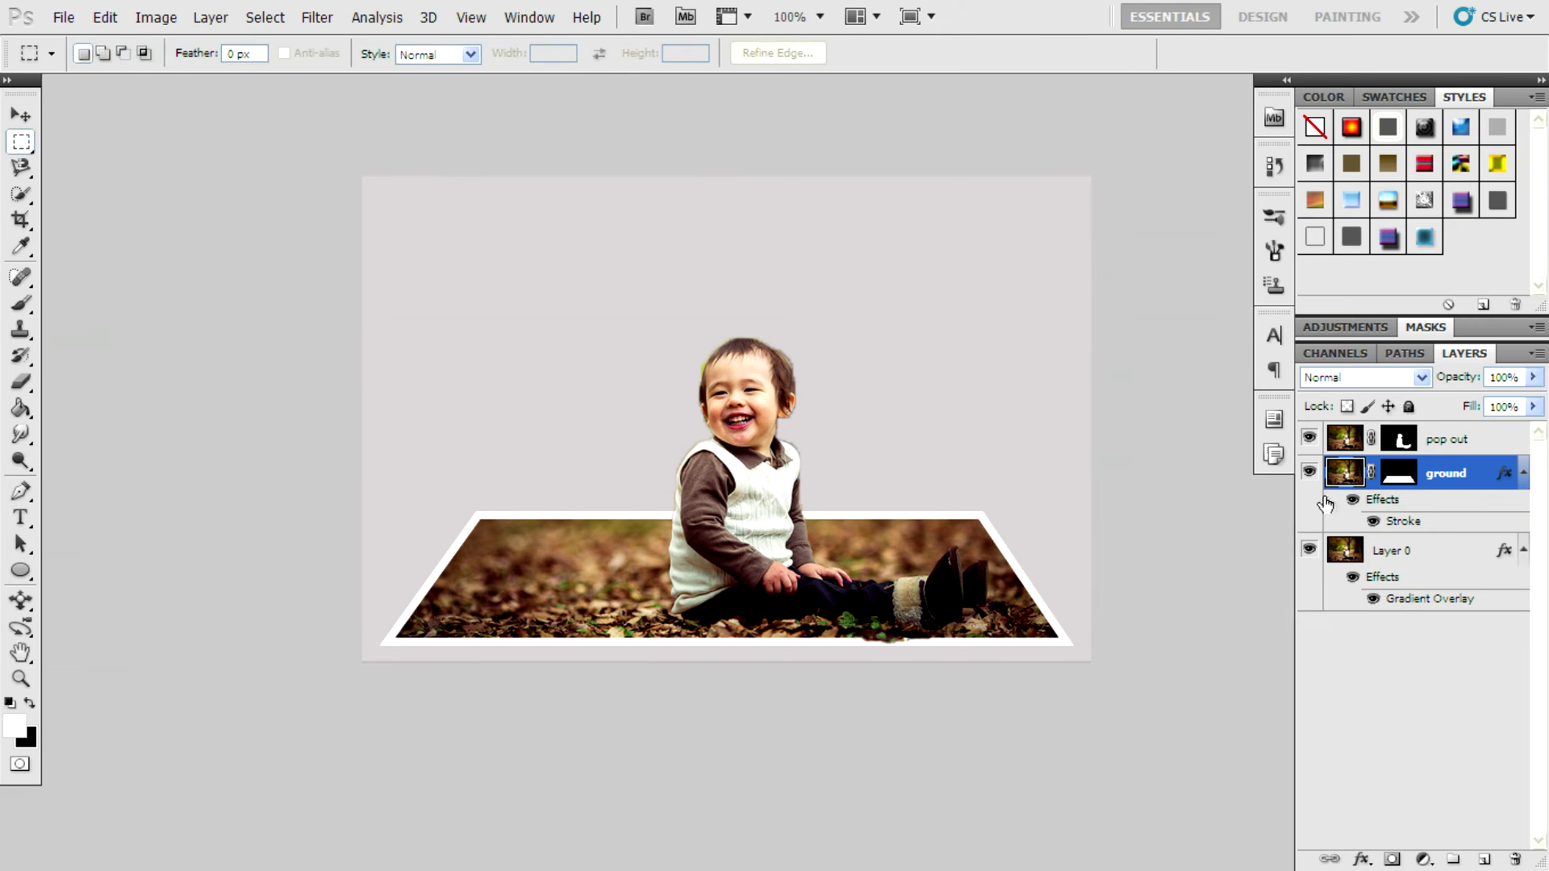
ctrl+click(1341, 480)
ctrl+click(1401, 474)
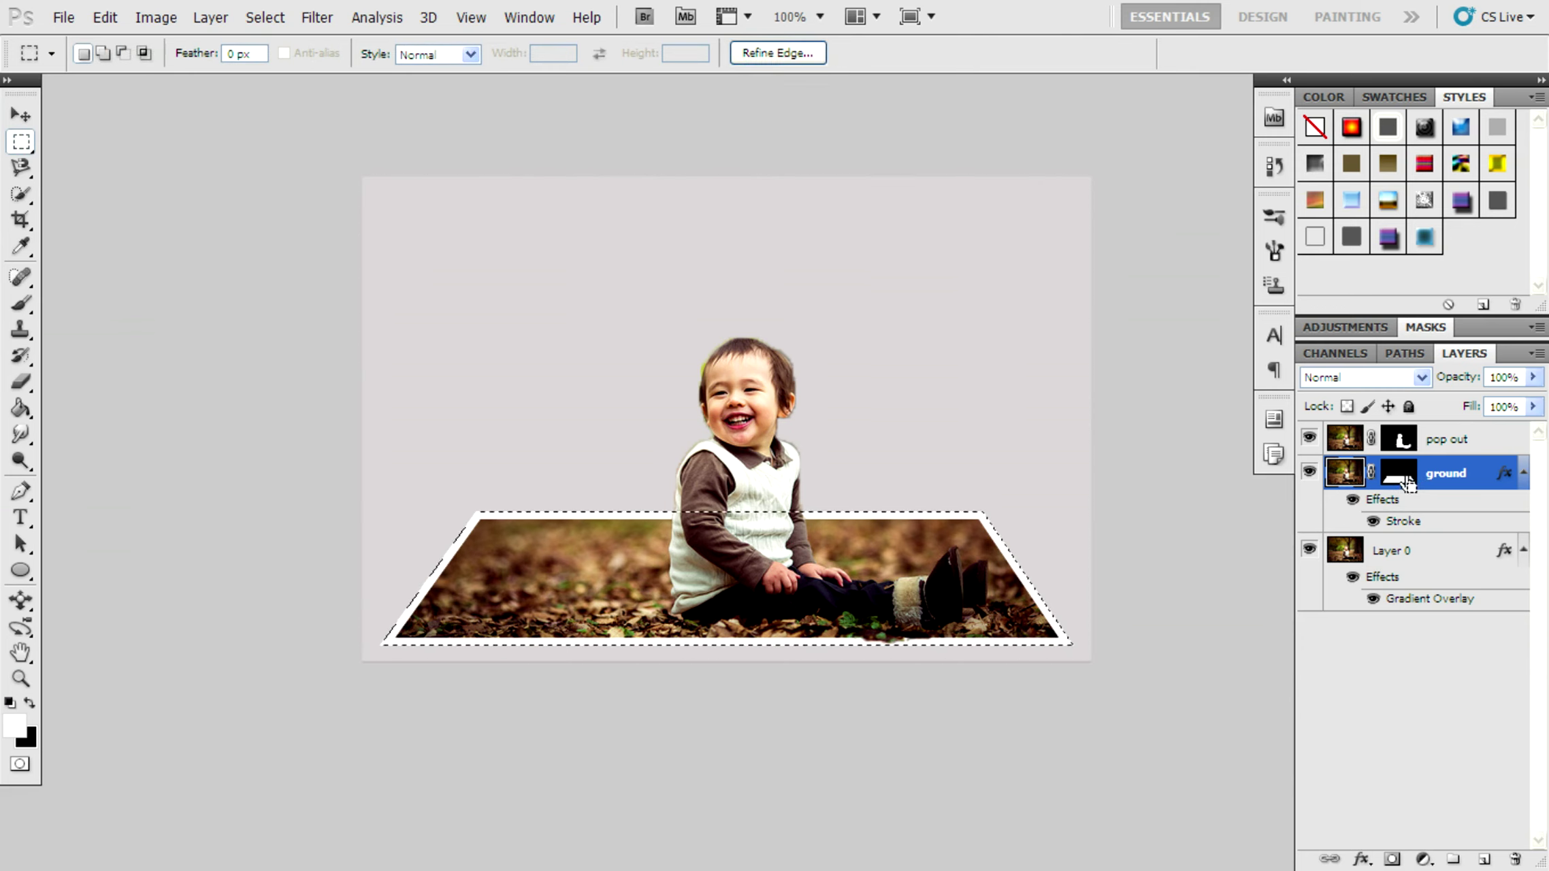
key(ctrl+t)
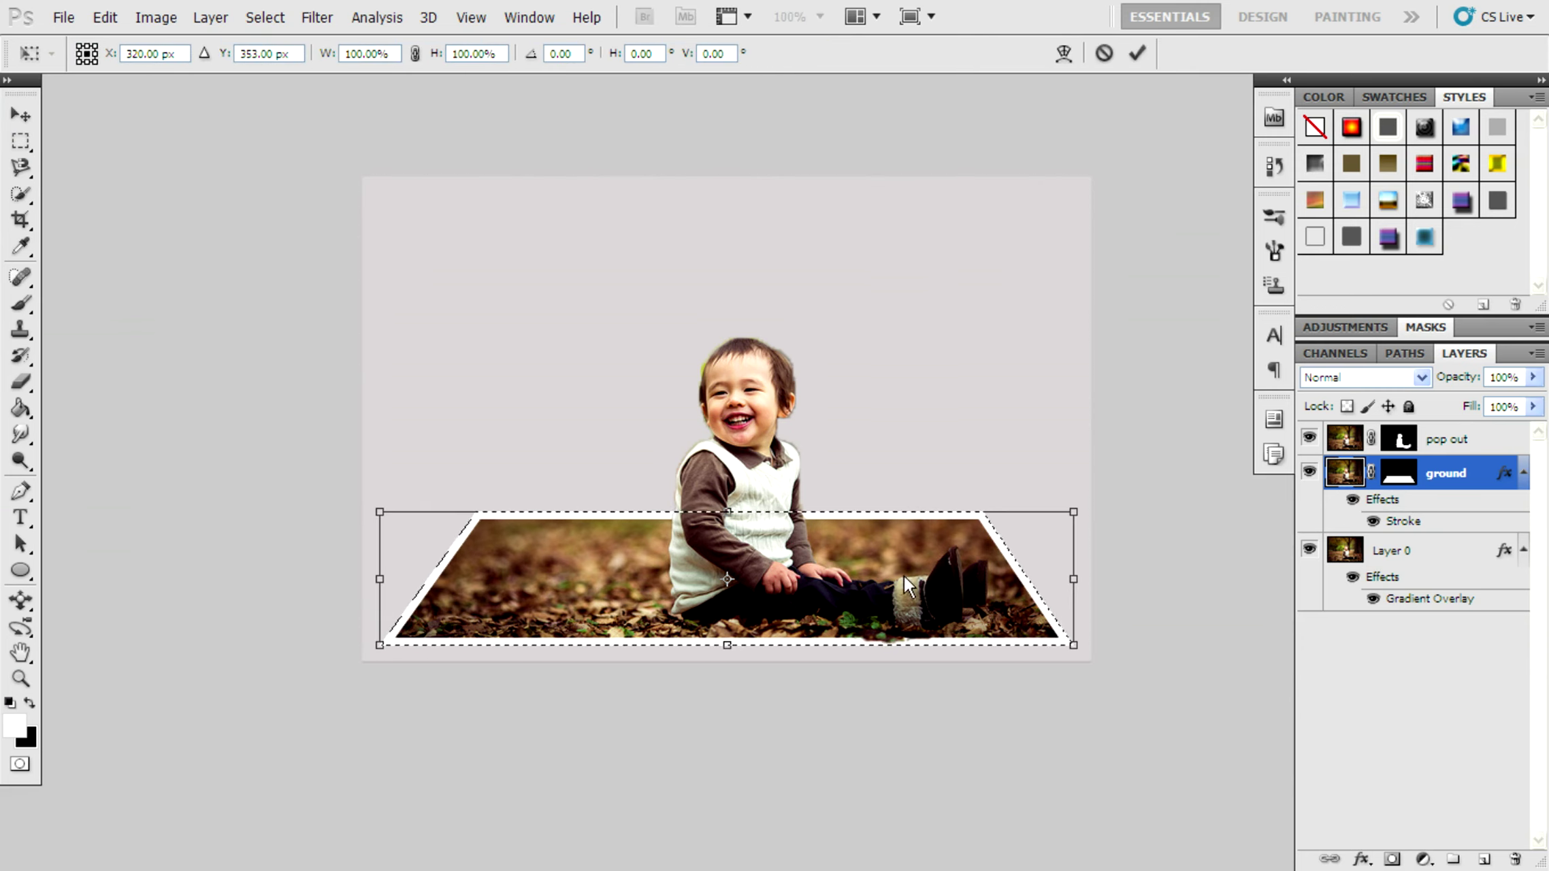
right_click(906, 584)
click(941, 715)
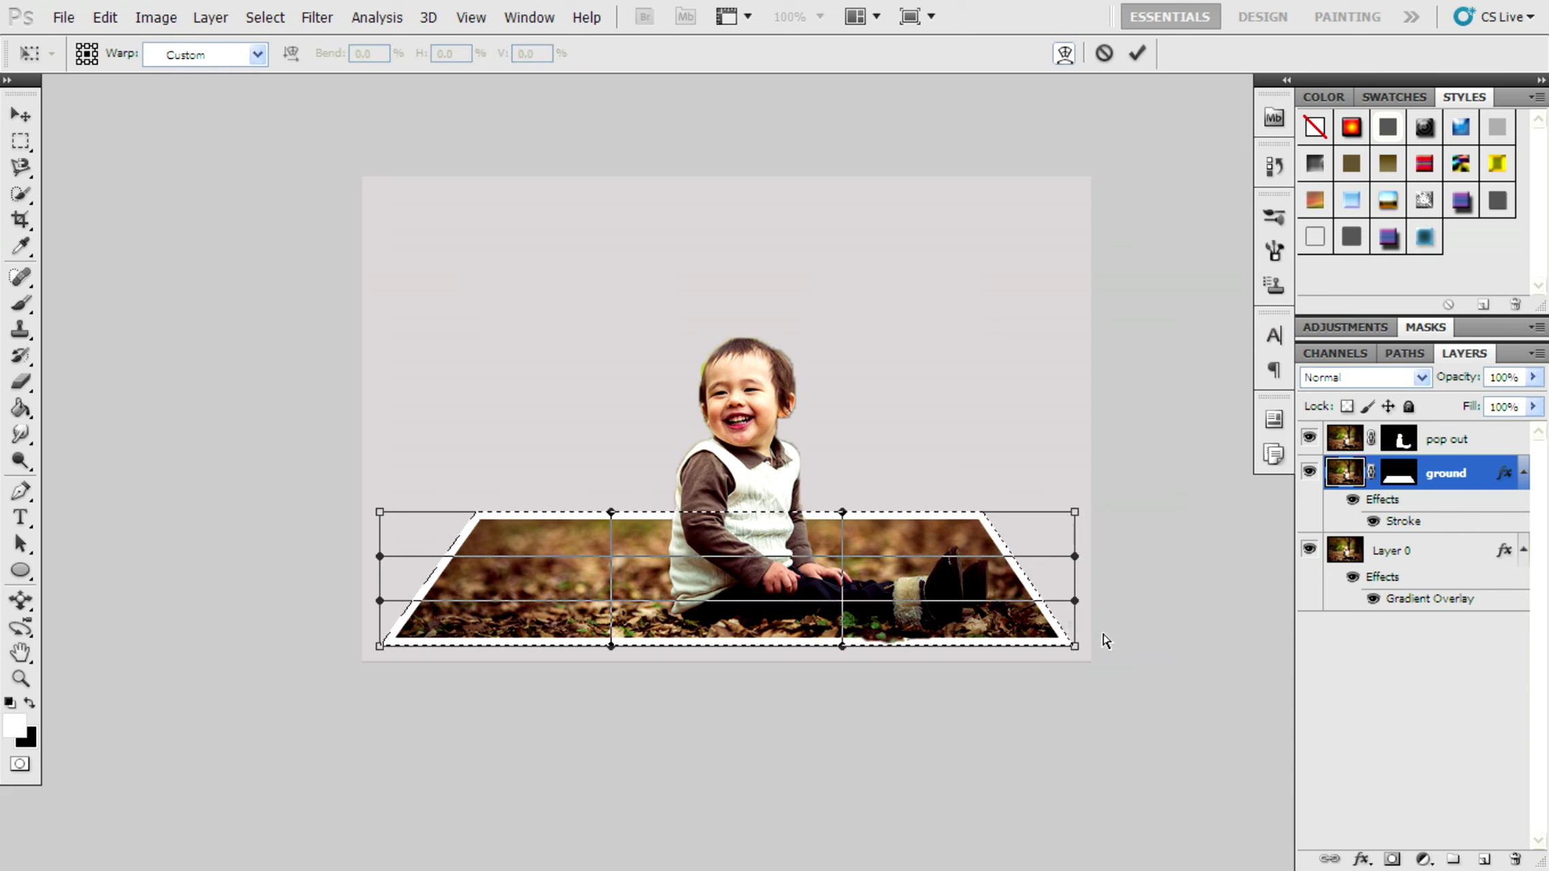
Drag the strip's corners and edges upward into a curl and apply the warp
drag(1076, 648, 1082, 633)
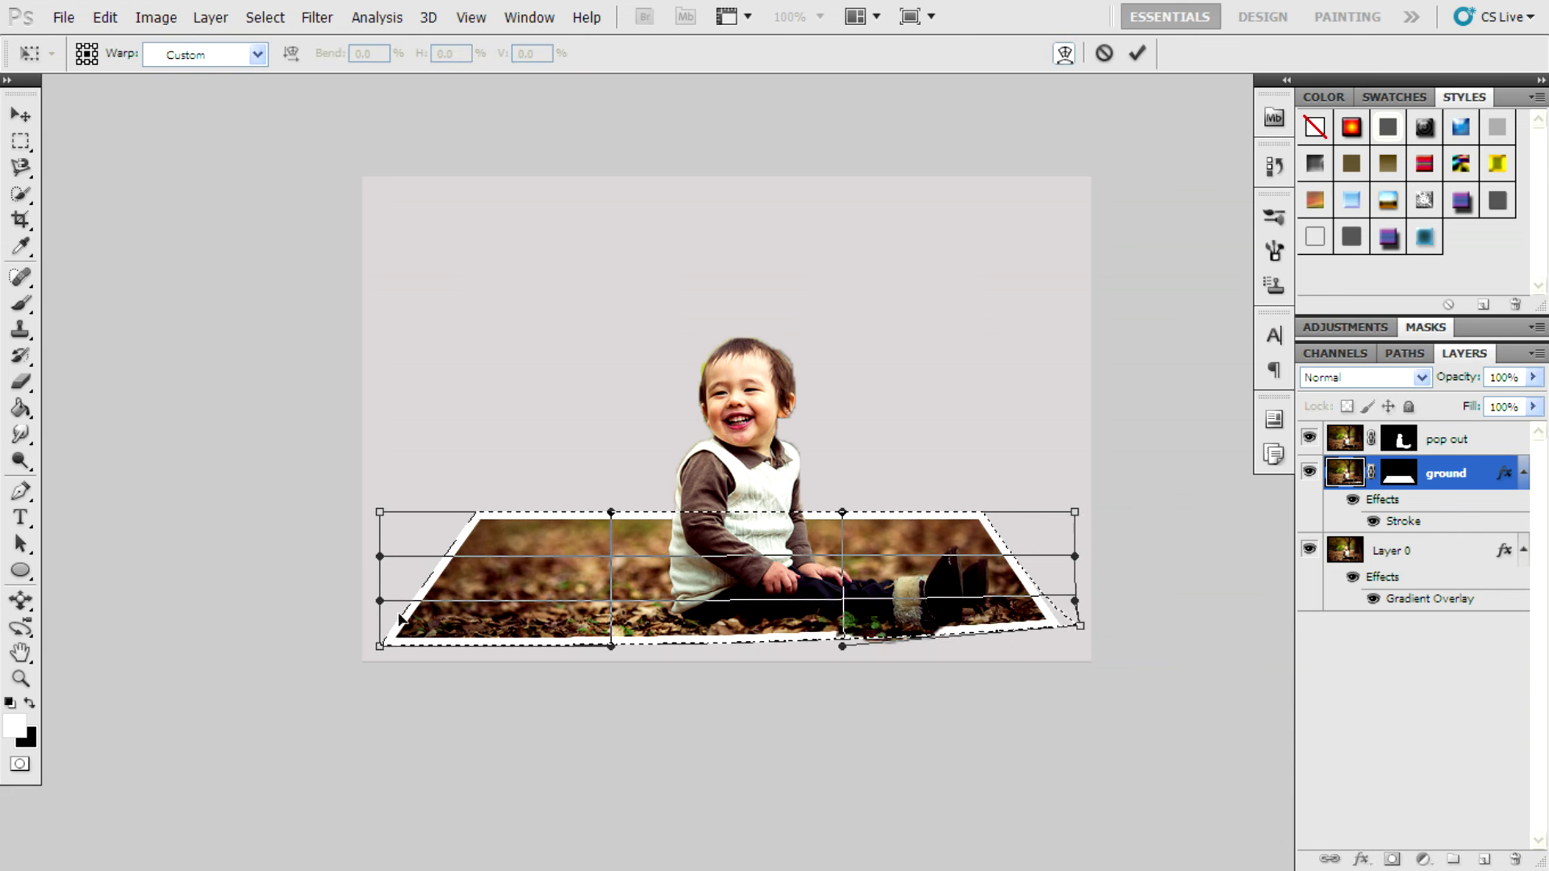
drag(380, 646, 372, 627)
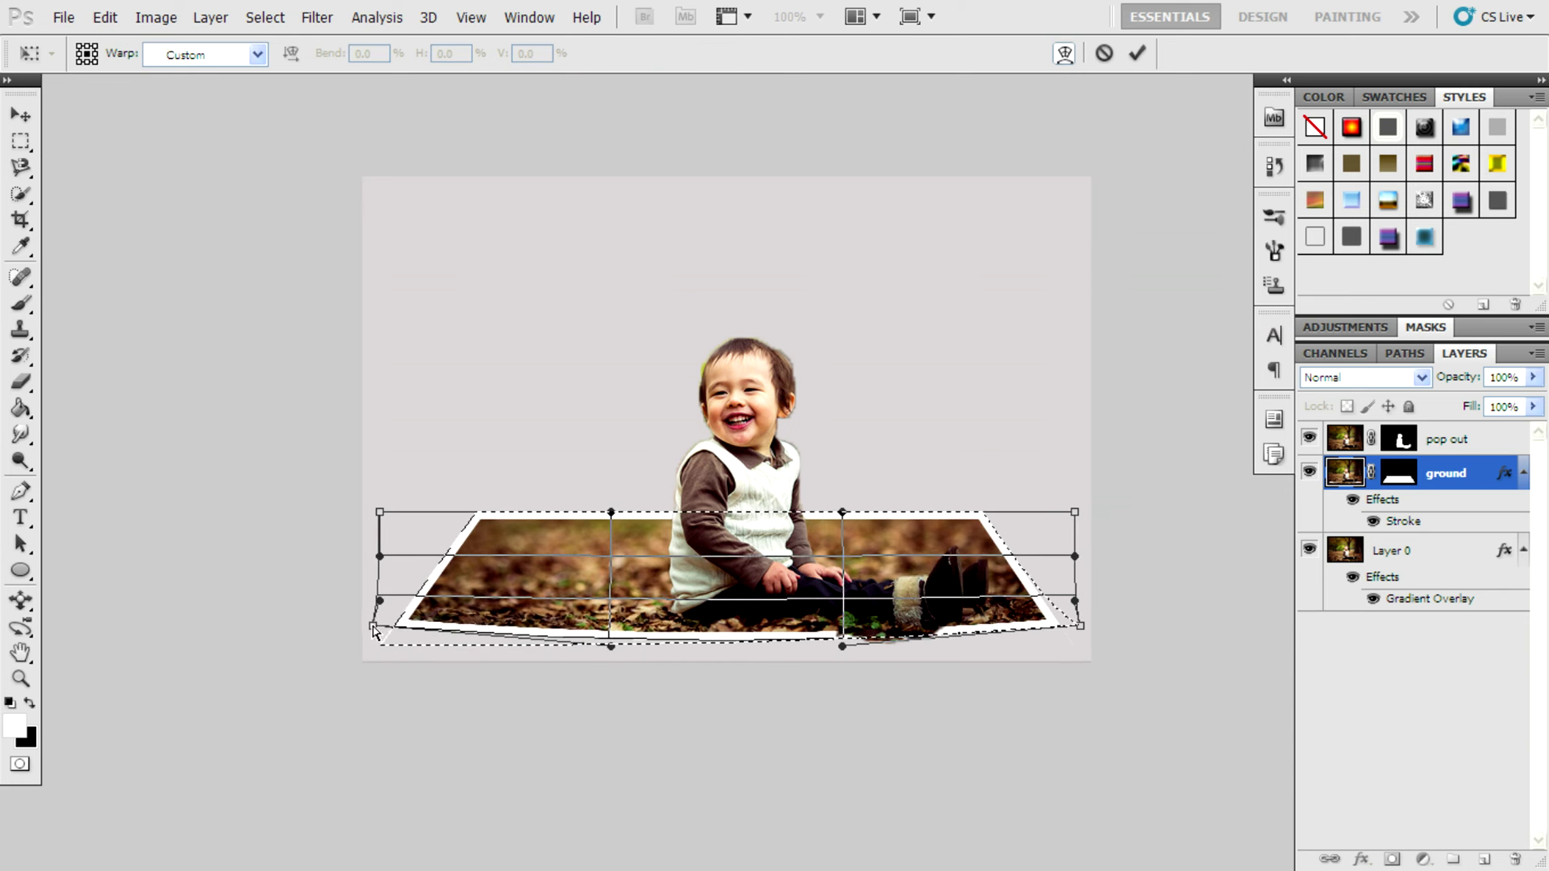
drag(380, 513, 373, 531)
drag(1078, 557, 1072, 521)
mouse_move(1073, 604)
mouse_down()
mouse_move(1079, 587)
mouse_move(1085, 616)
mouse_up()
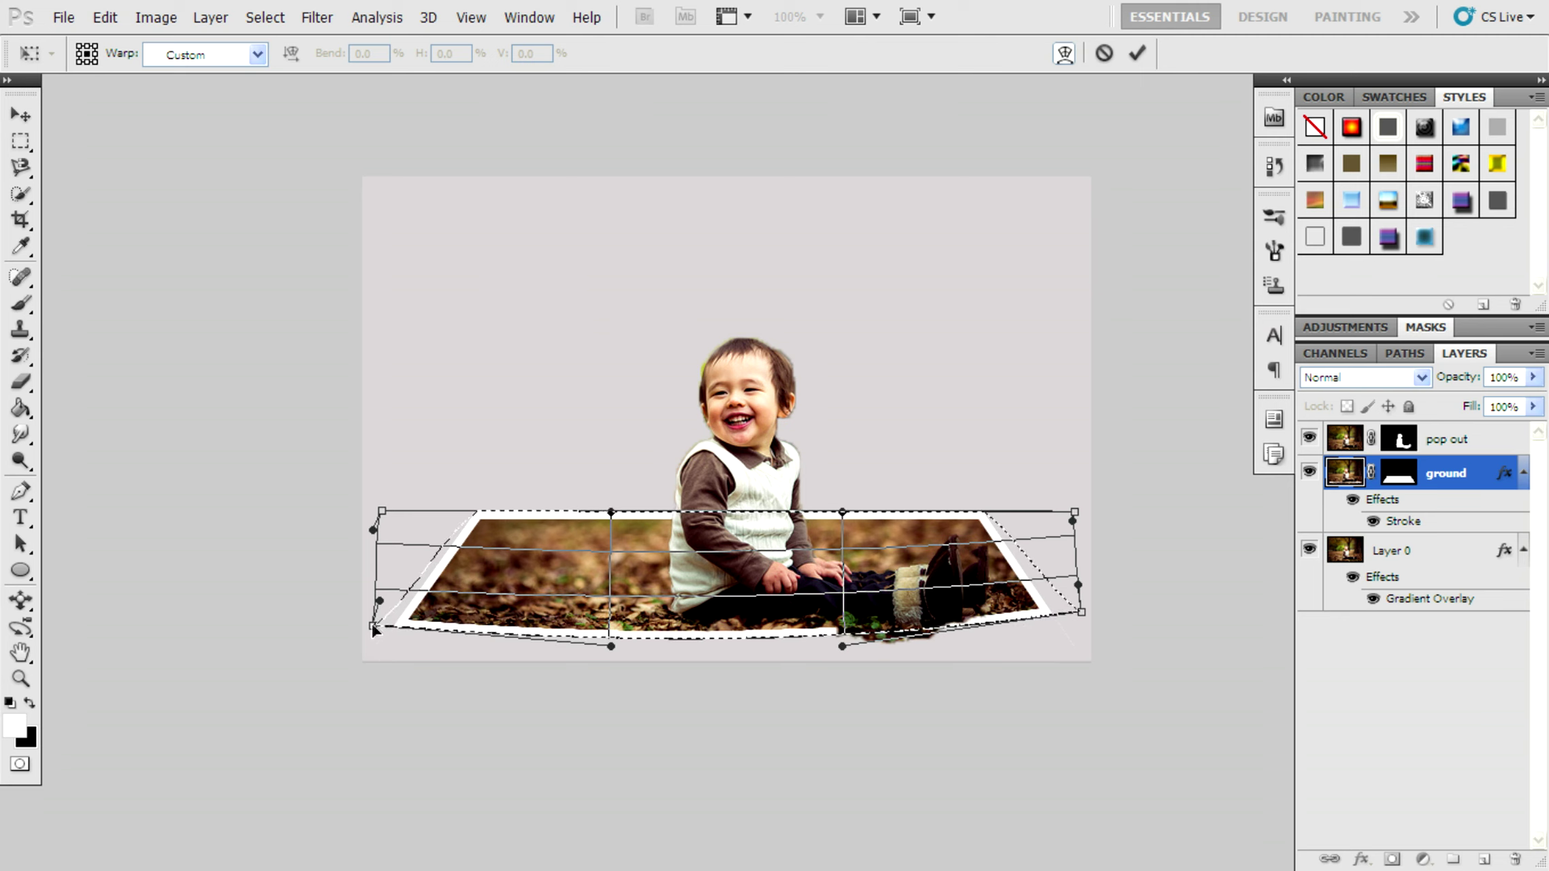
drag(374, 628, 368, 621)
drag(614, 647, 620, 652)
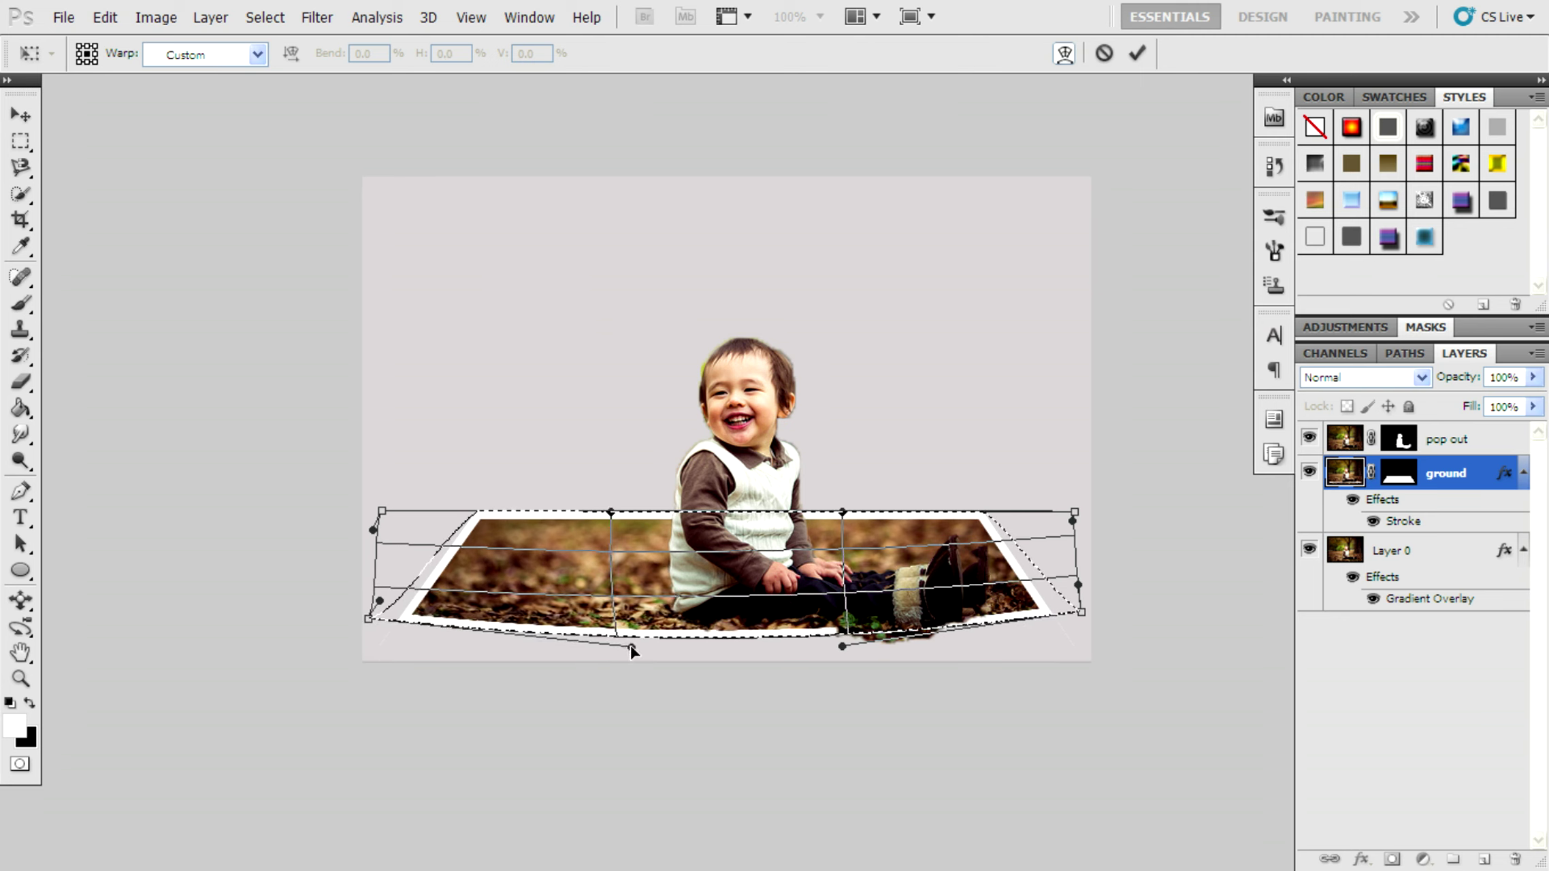
click(21, 141)
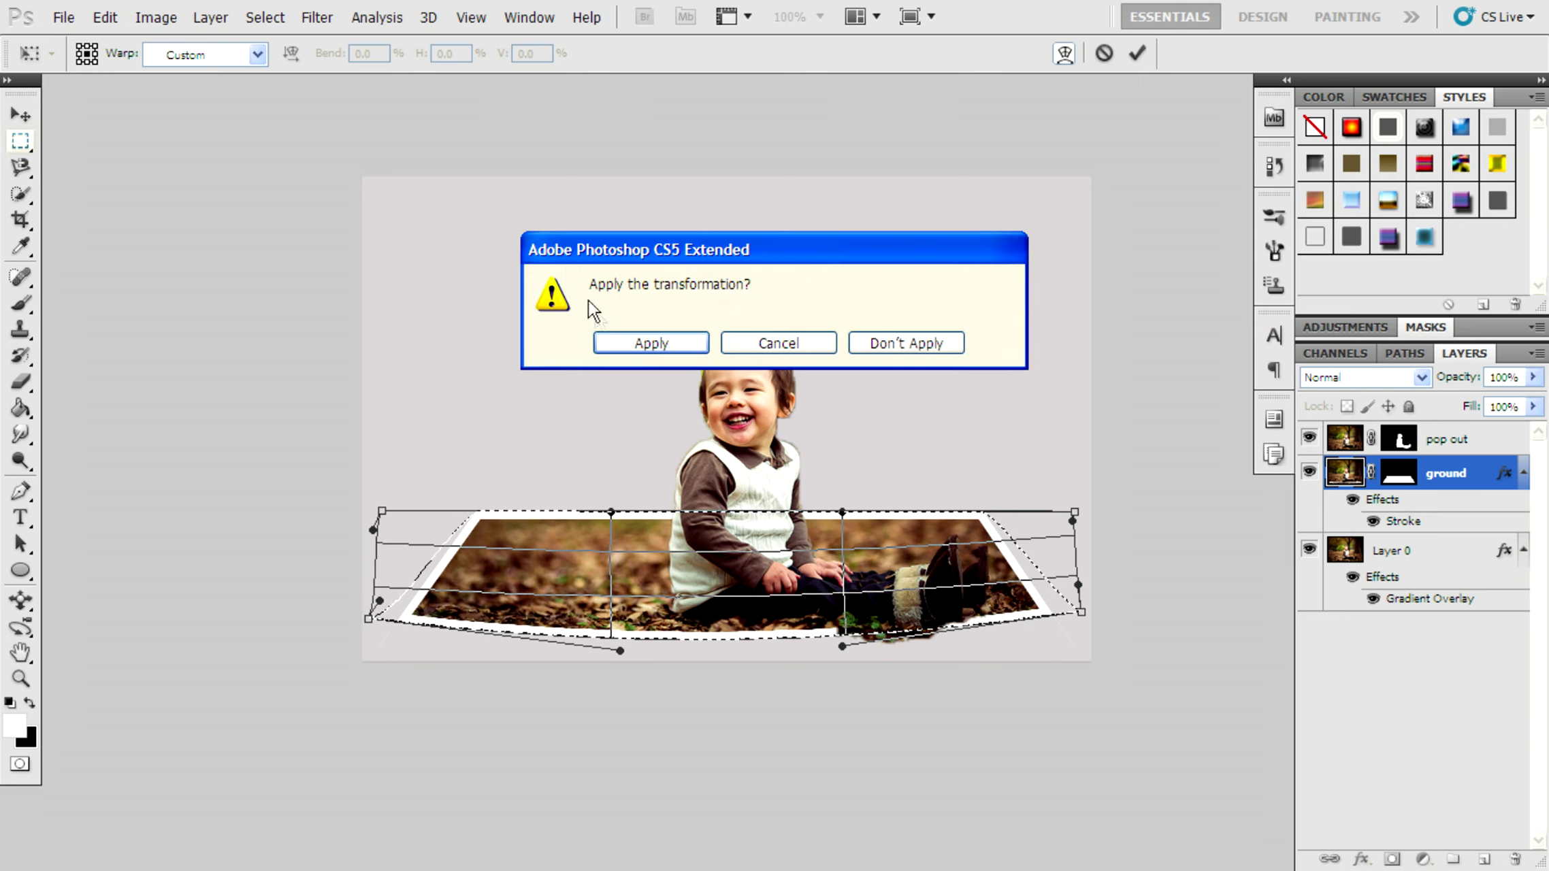
click(640, 341)
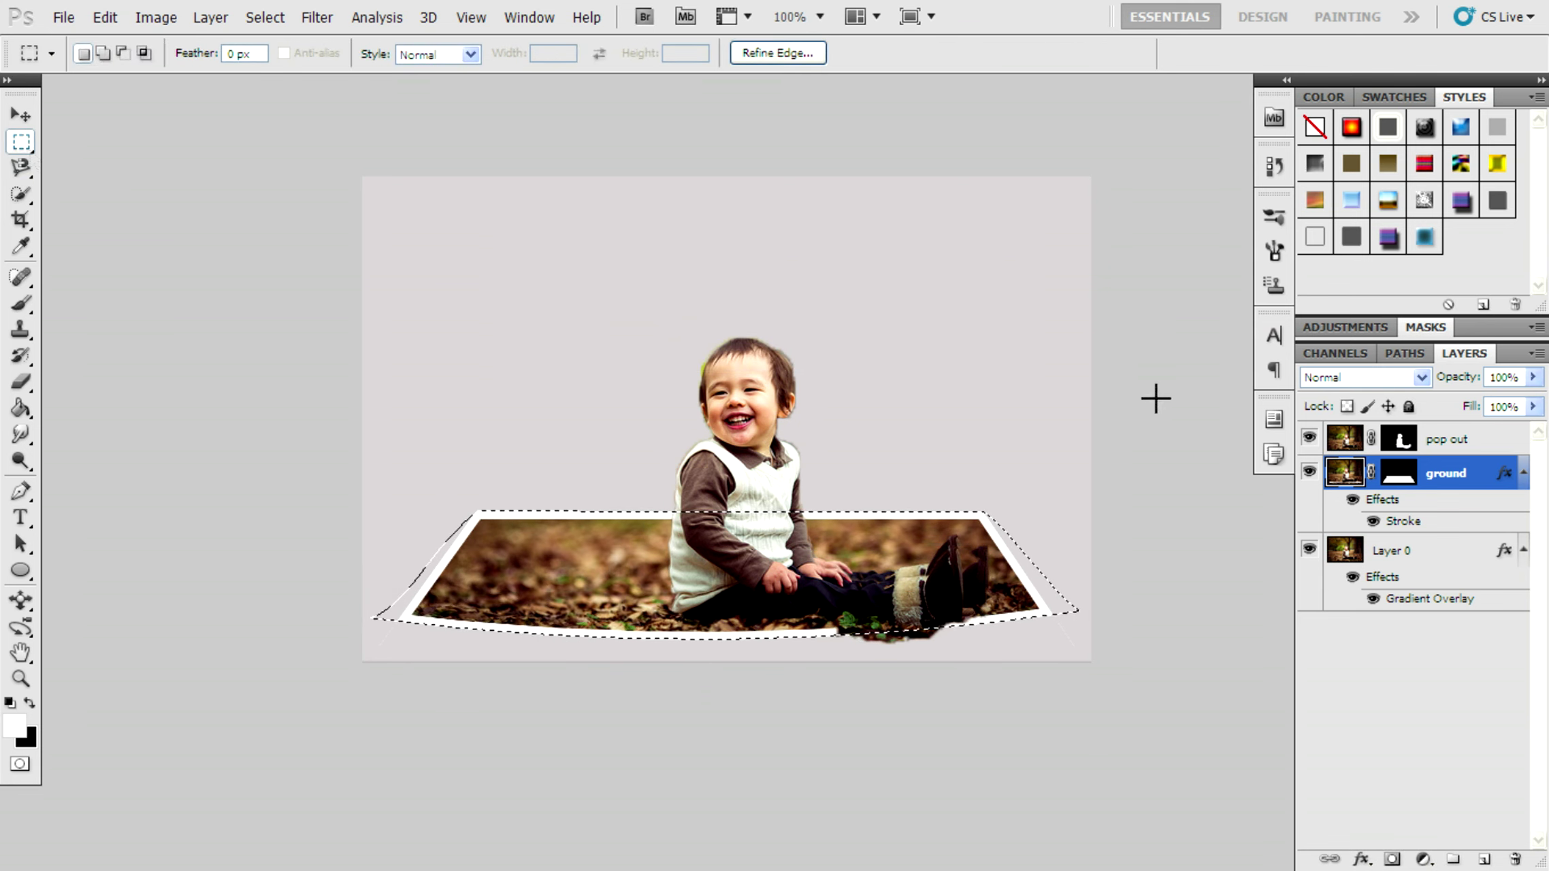
Add a Drop Shadow with 12% spread to the ground layer via Blending Options
right_click(1345, 472)
click(1307, 494)
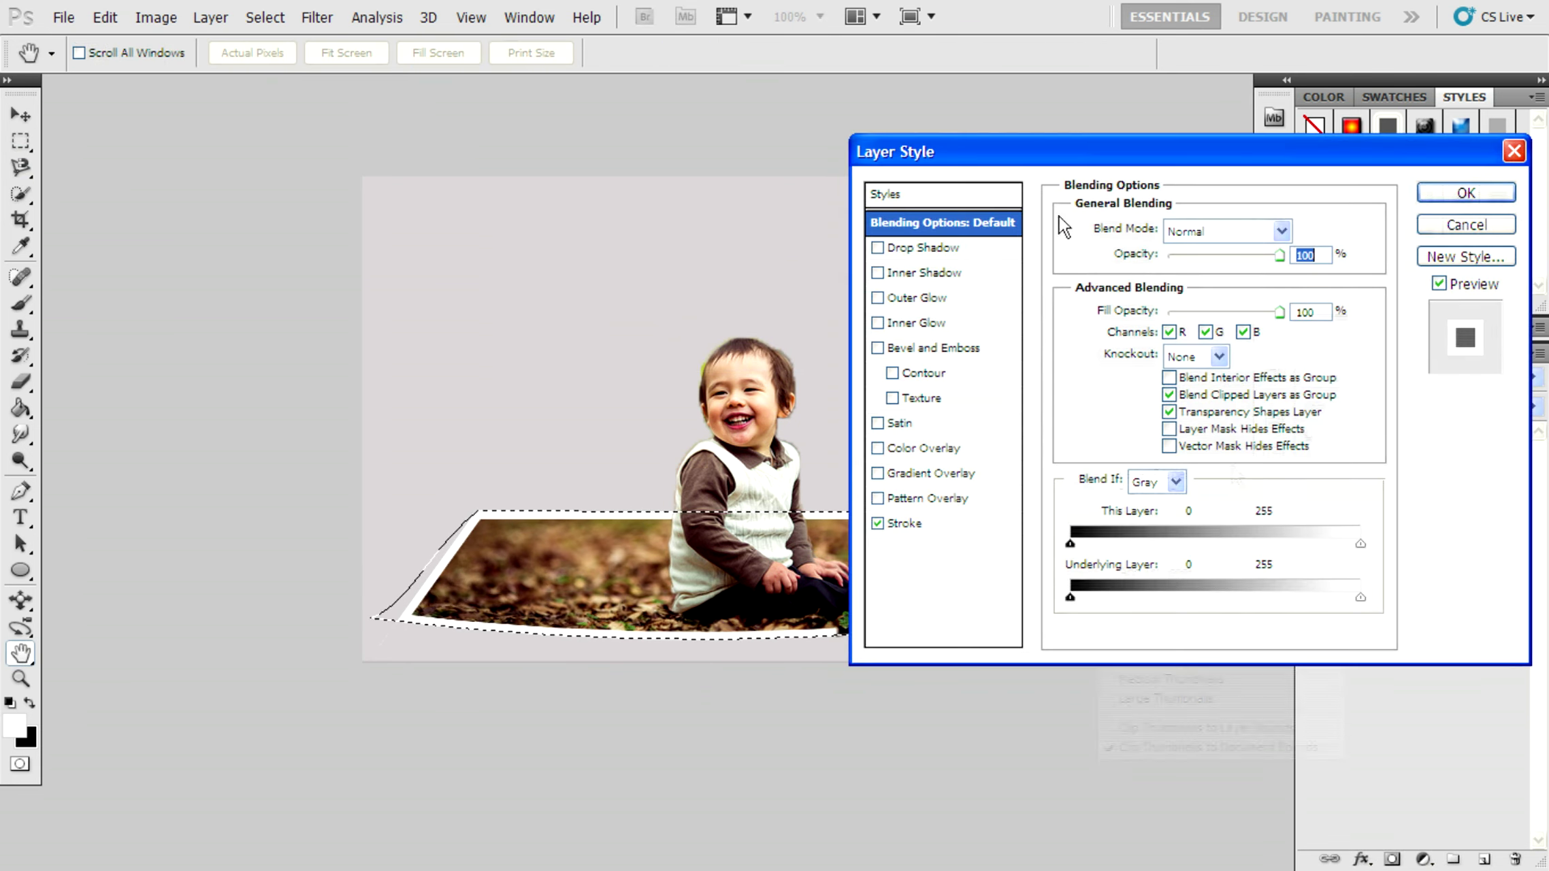
drag(1014, 159, 1025, 124)
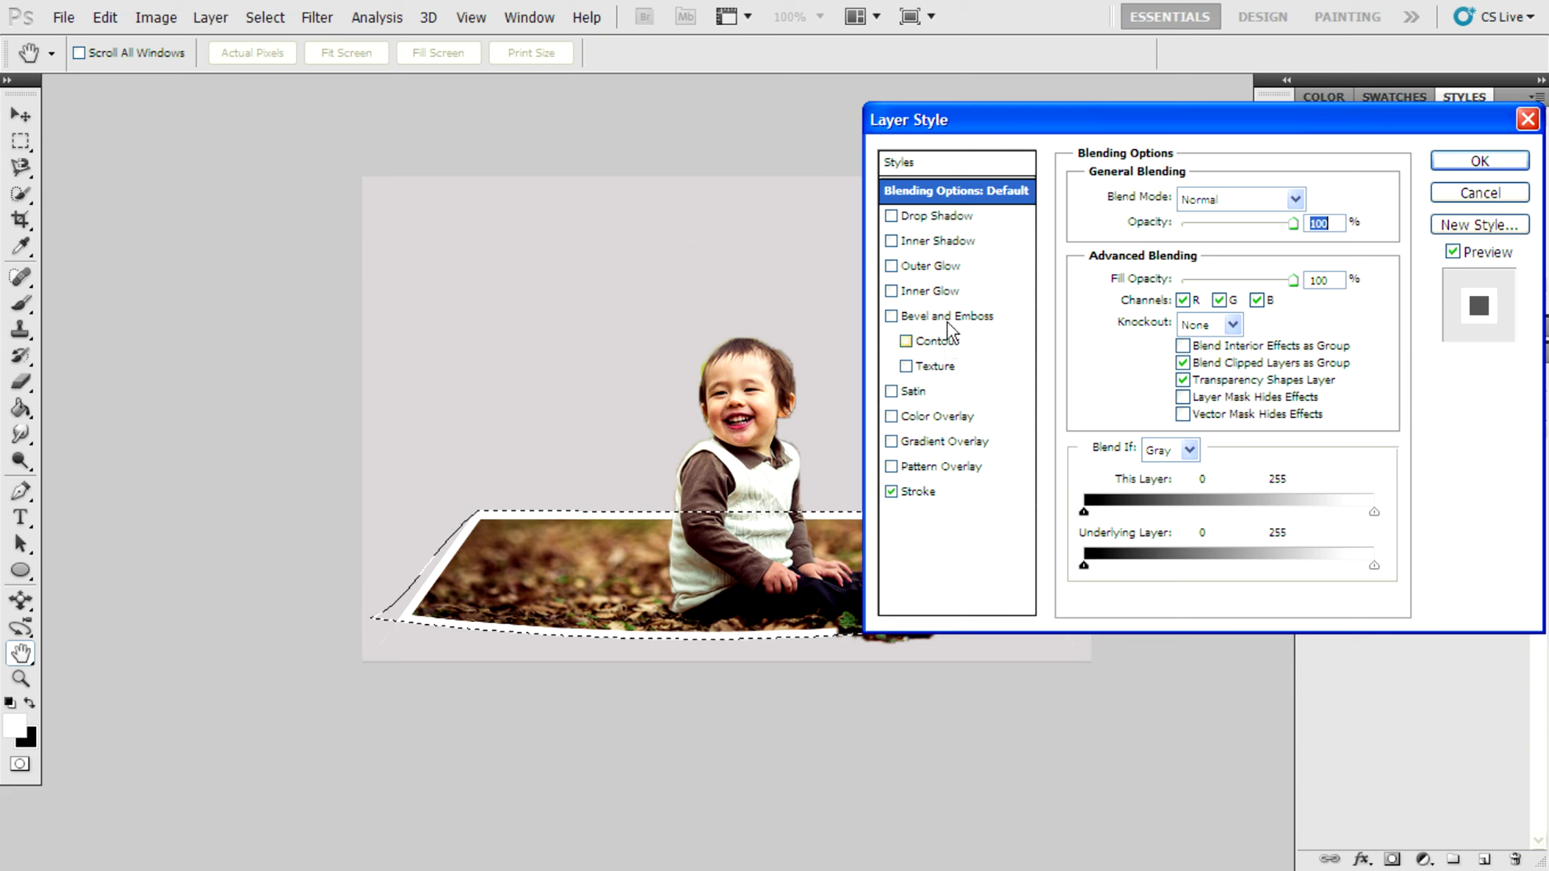
click(953, 216)
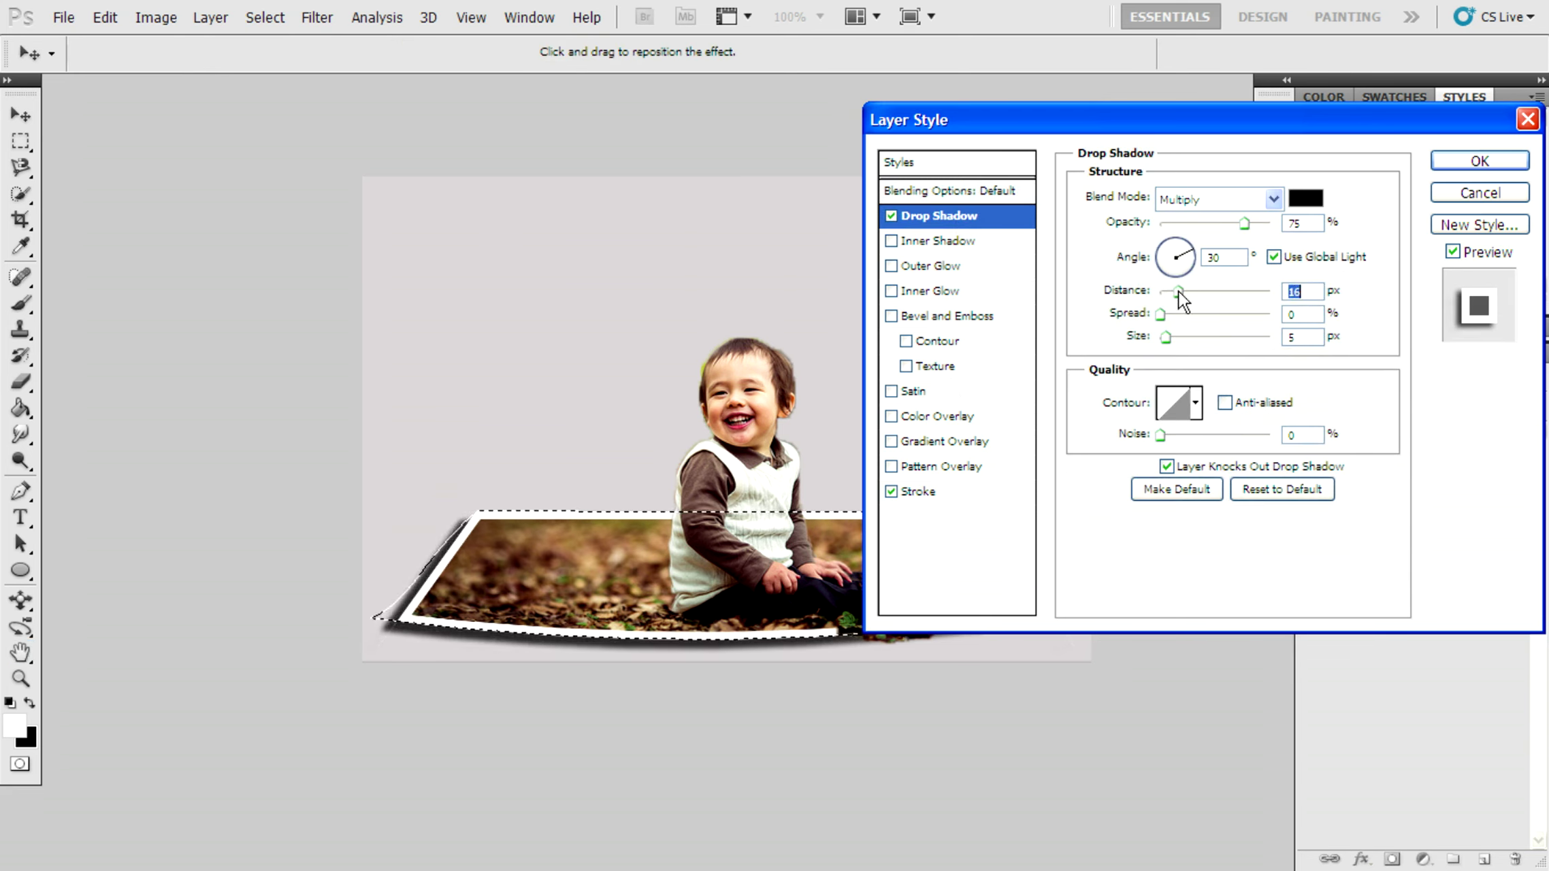
drag(1160, 314, 1173, 314)
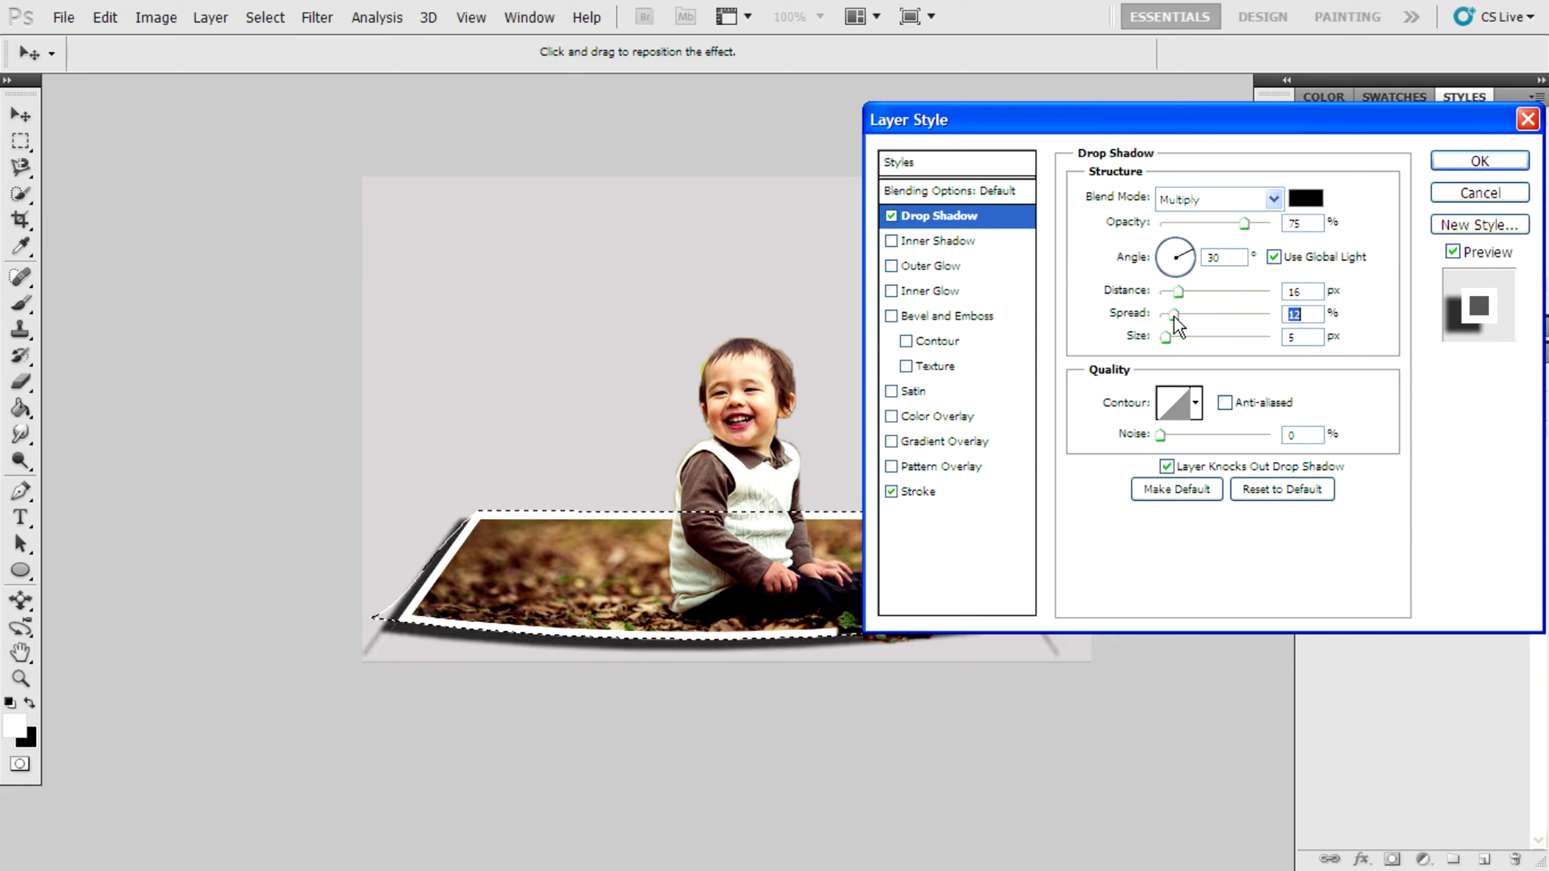
click(1165, 337)
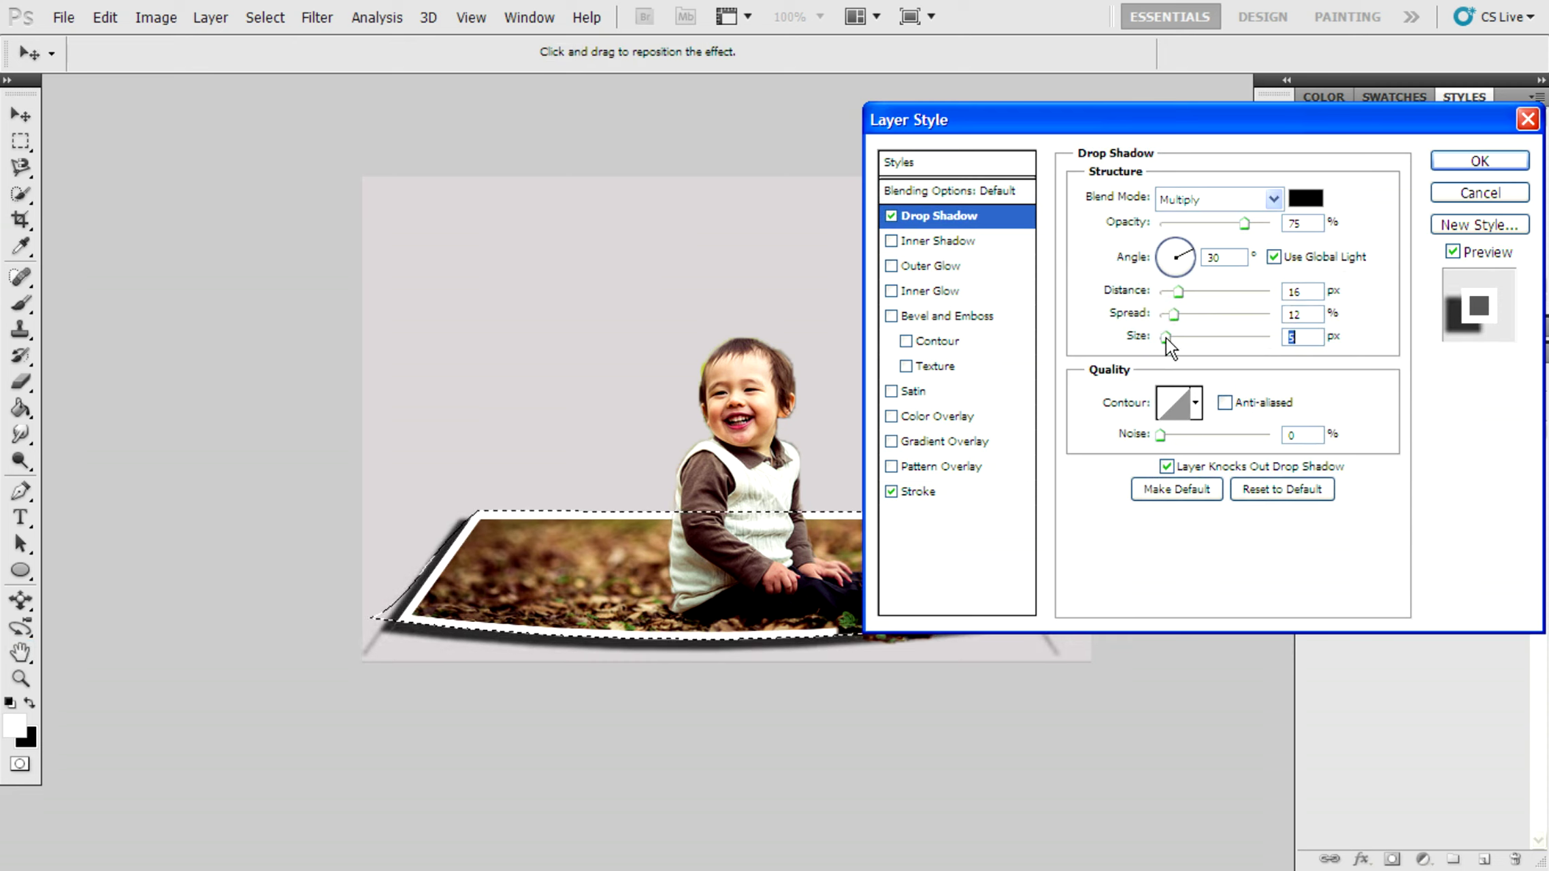
click(1480, 160)
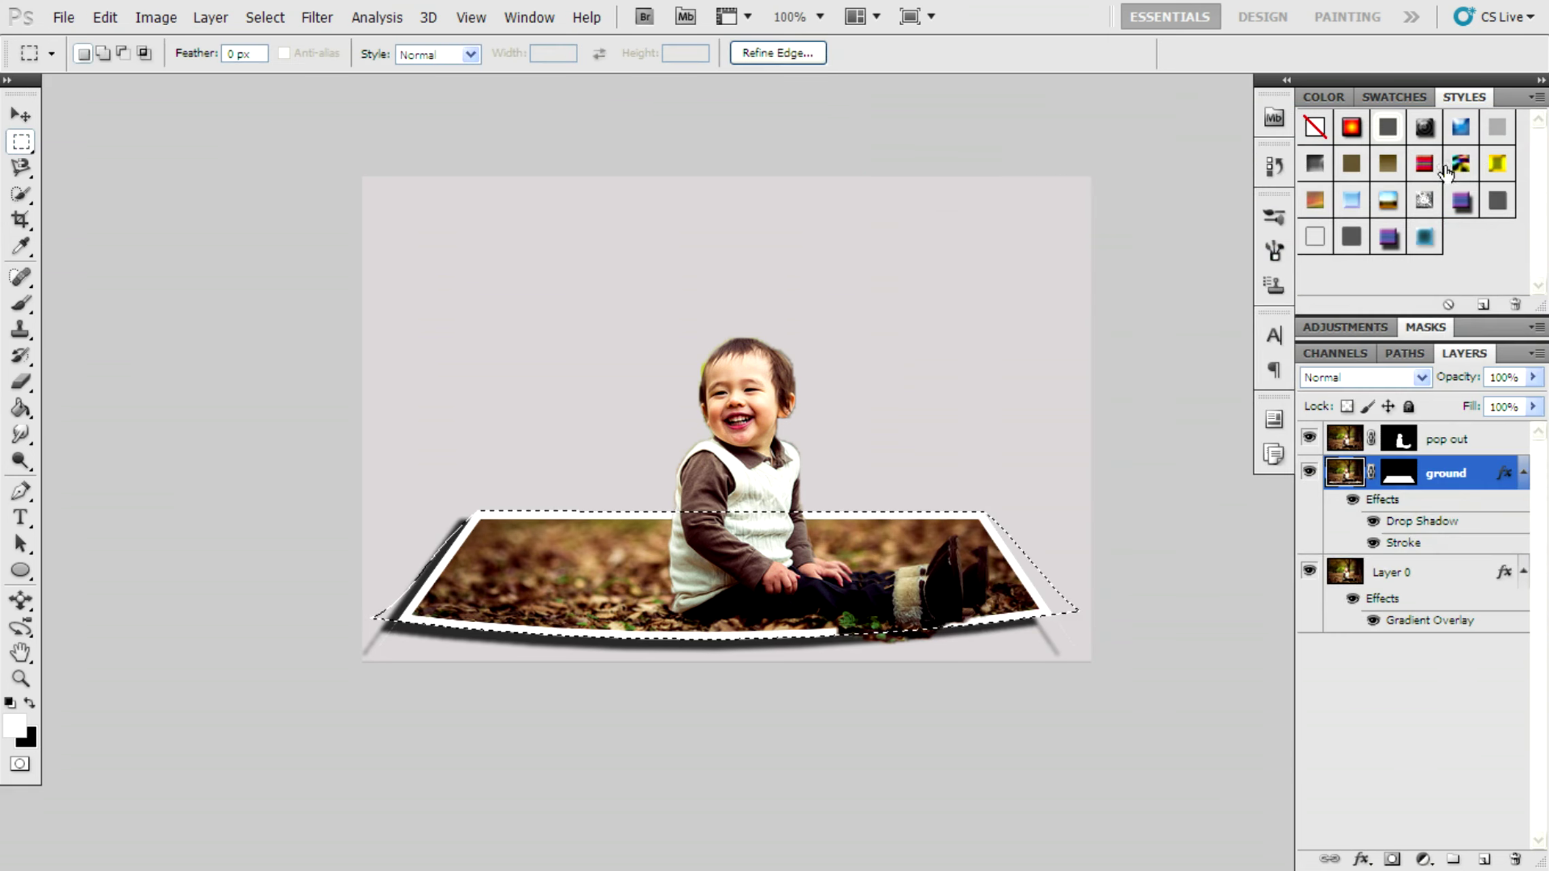
Deselect, zoom to about 300% on the child's legs, and pick a small hard Eraser
key(ctrl+d)
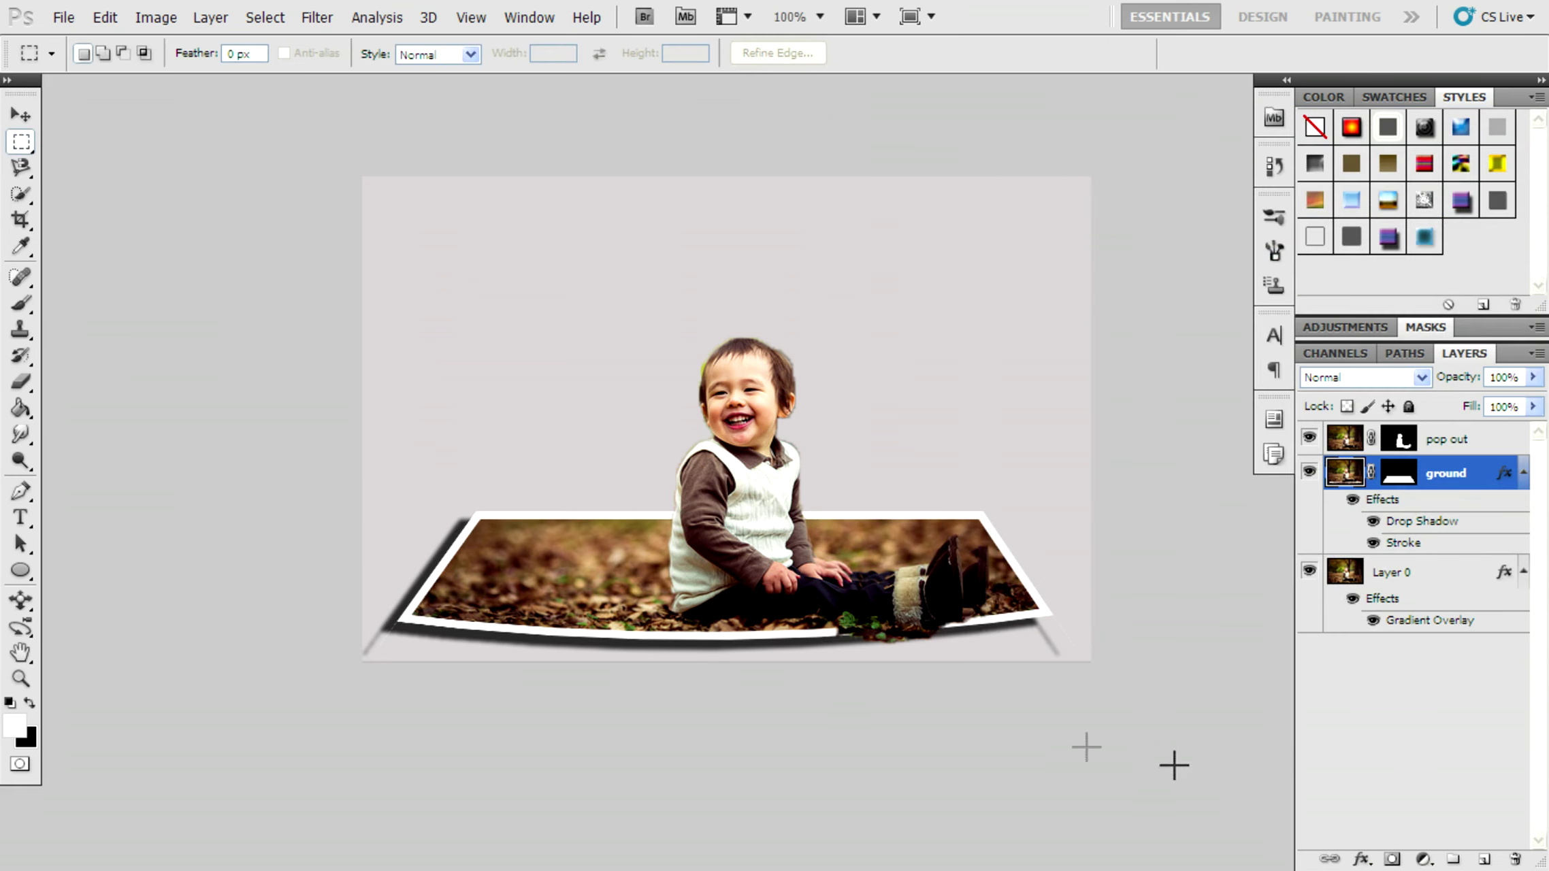
click(21, 679)
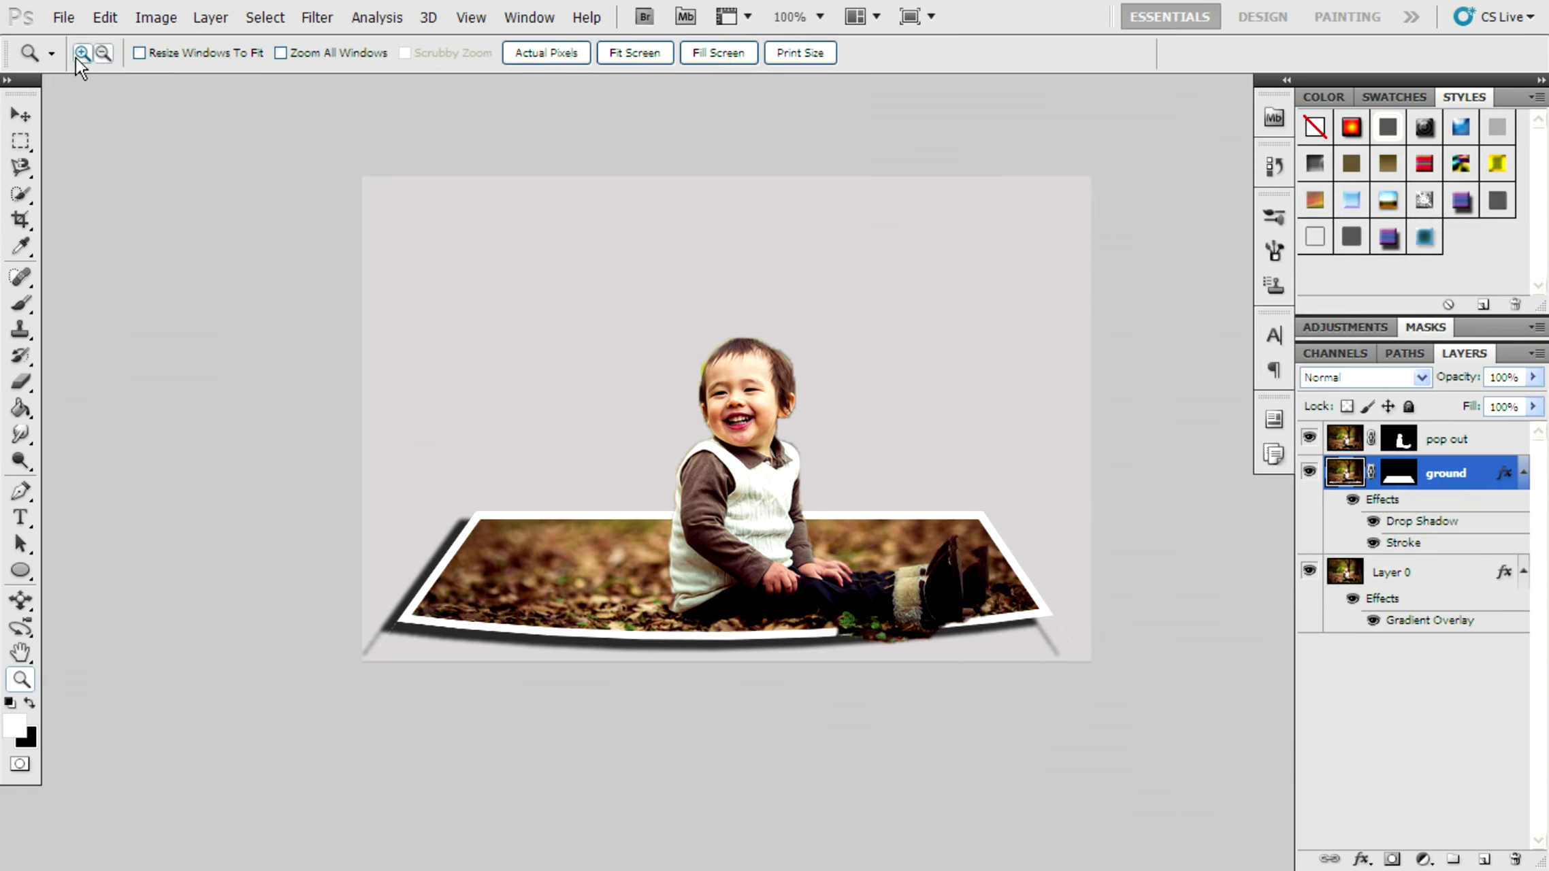
click(796, 633)
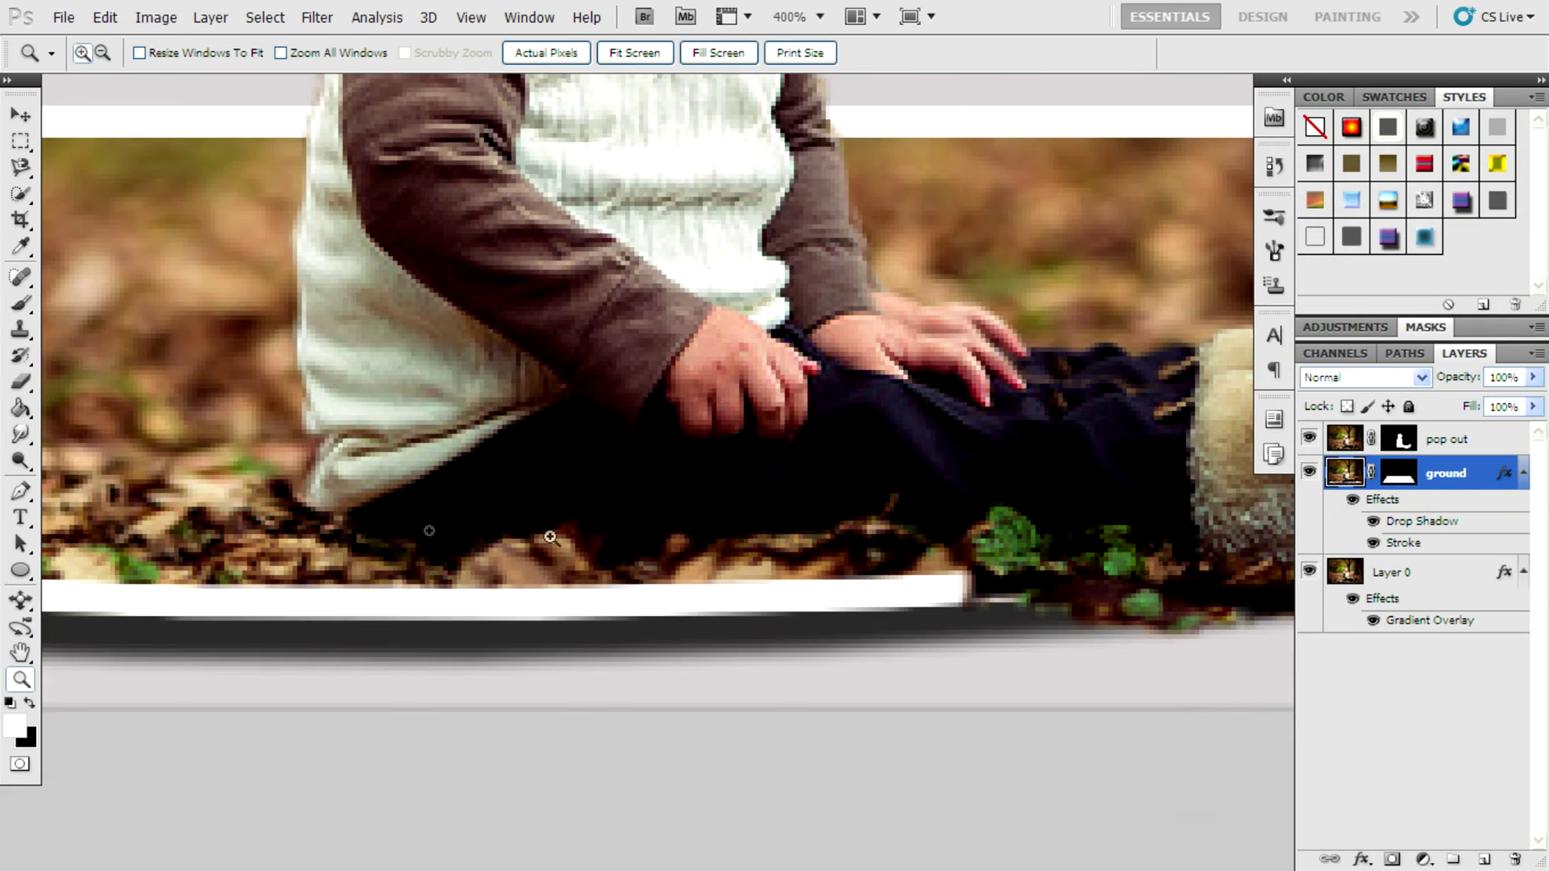
scroll(833, 781, up, 2)
click(20, 382)
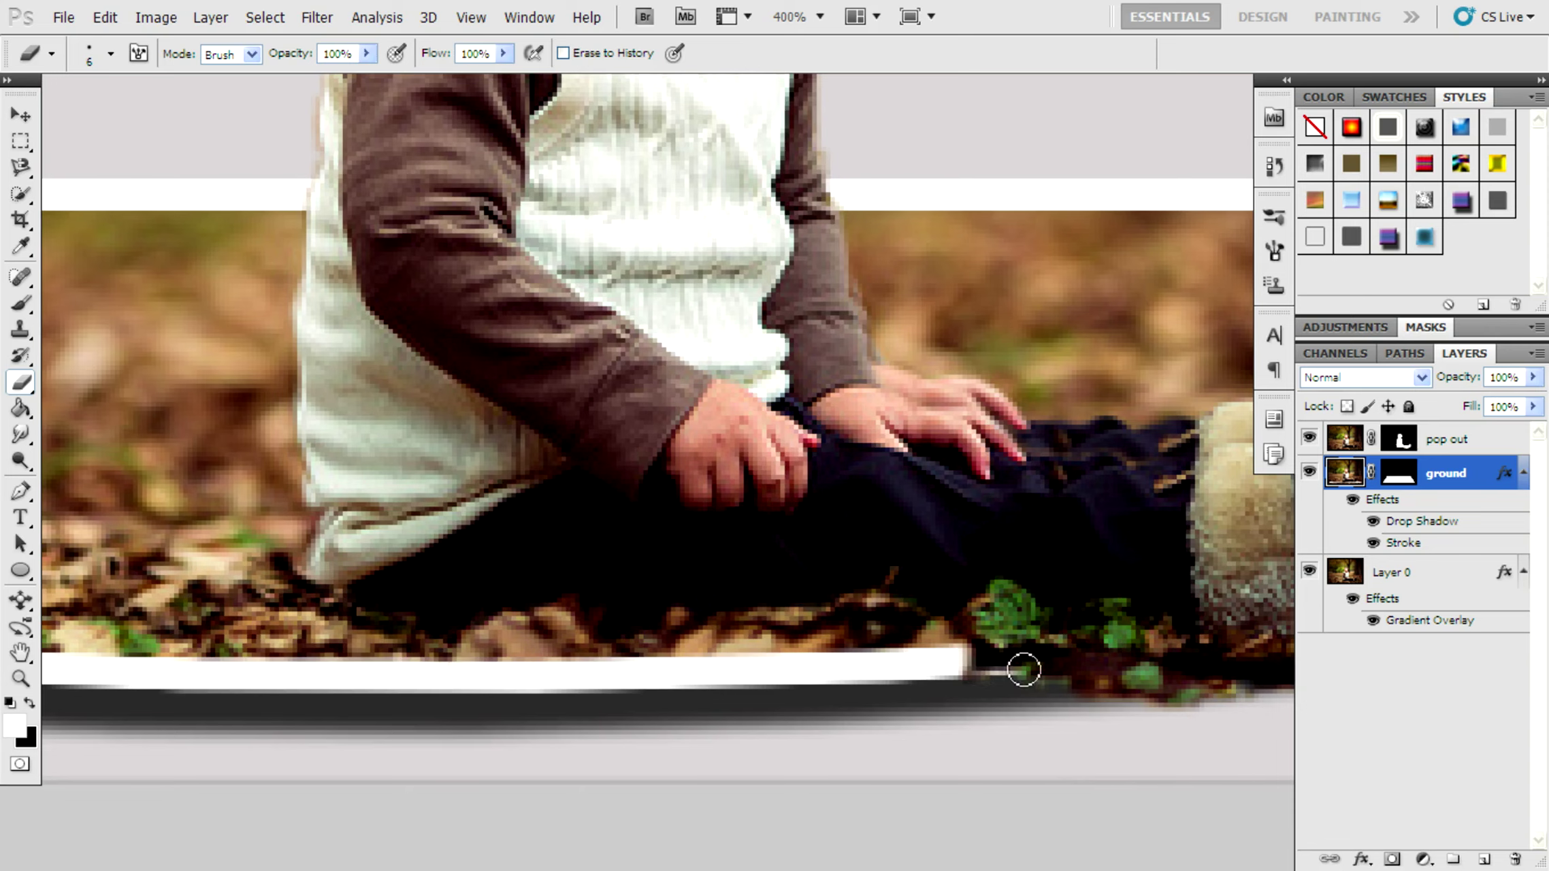
scroll(1023, 681, down, 2)
right_click(891, 599)
click(21, 679)
alt+click(687, 498)
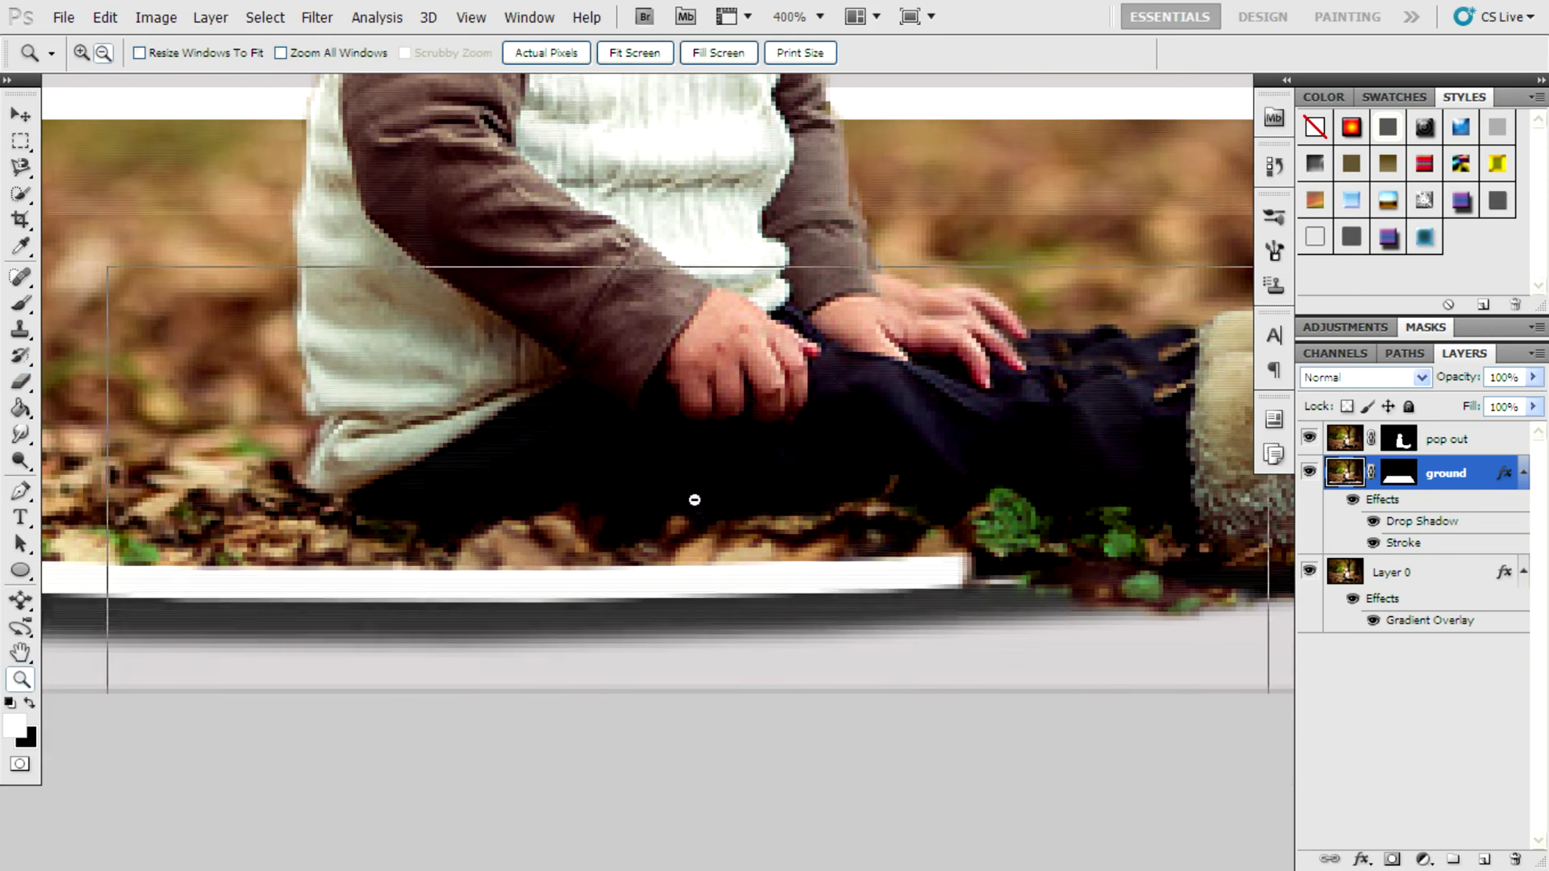
click(20, 381)
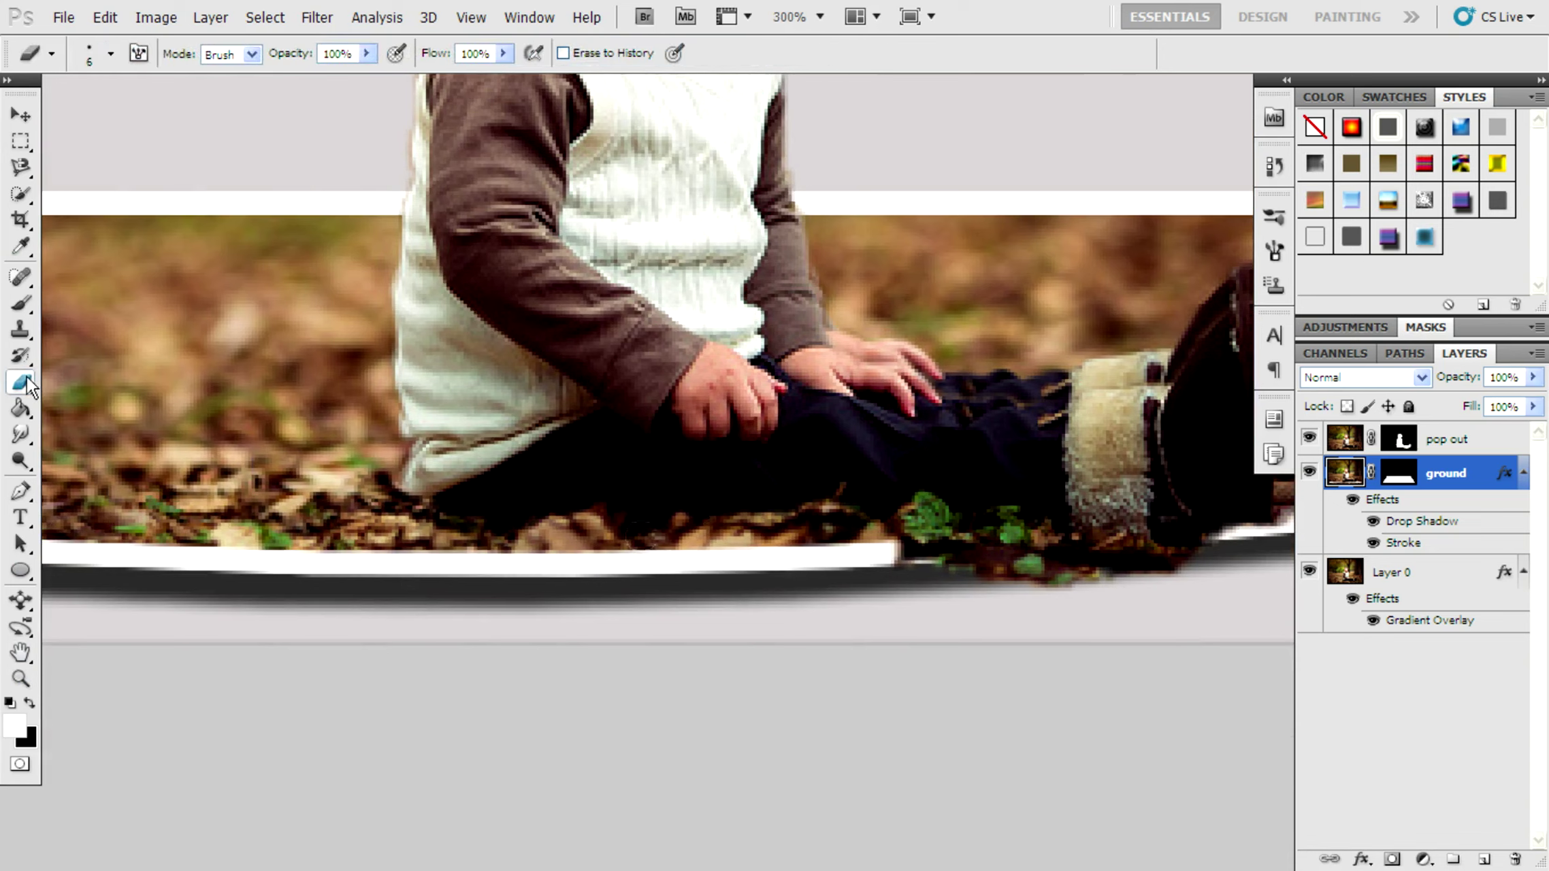
Erase the ground edge around the feet and pop out pixels below the white border
drag(956, 564, 858, 575)
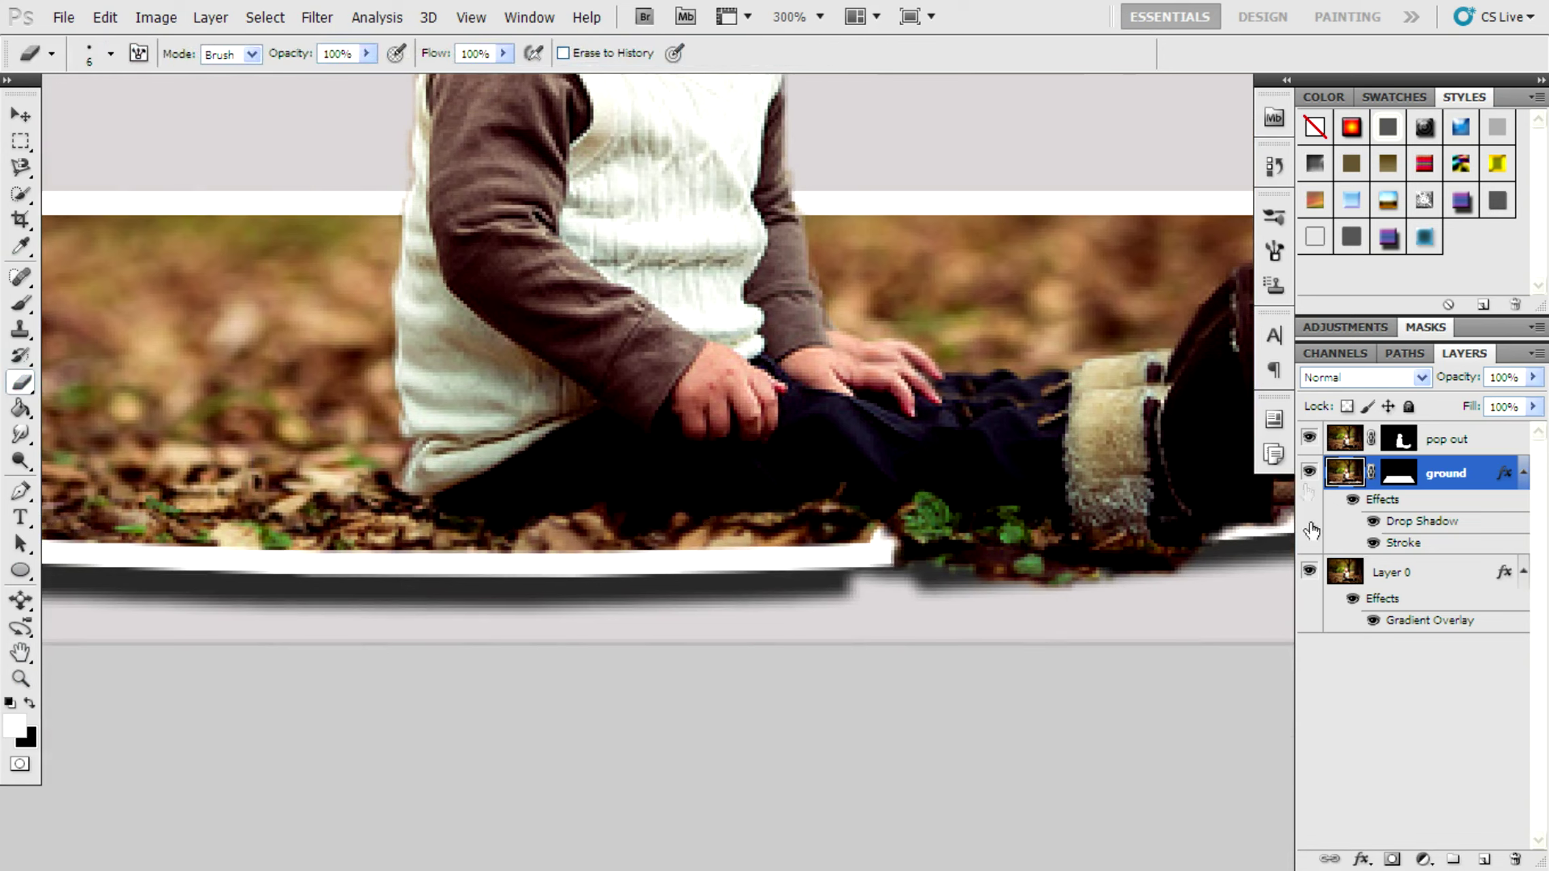
click(1361, 446)
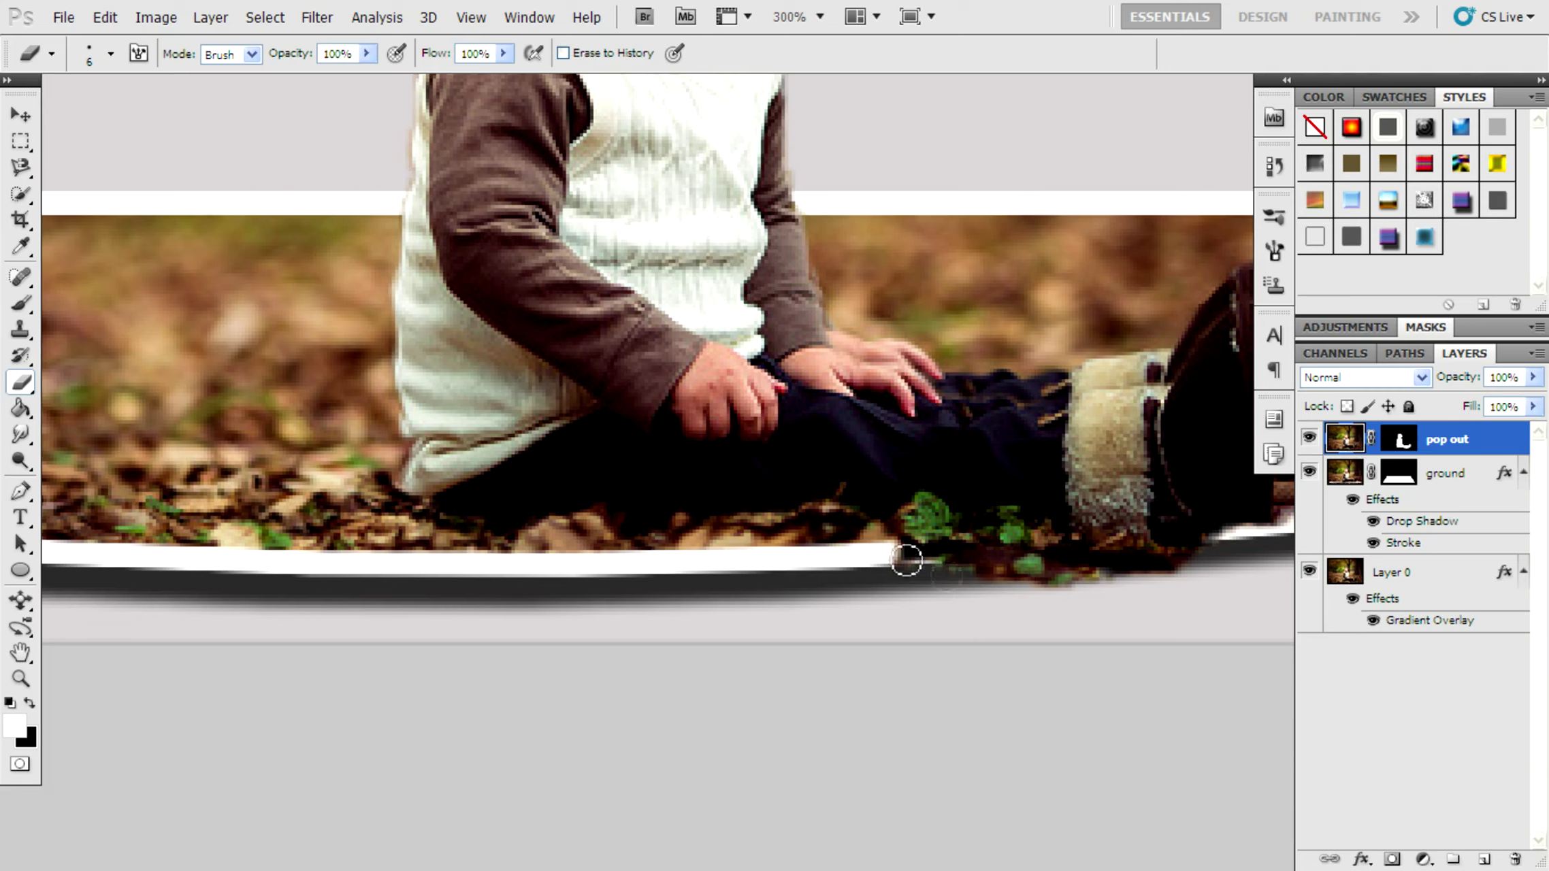
mouse_move(951, 565)
mouse_down()
mouse_move(1132, 589)
mouse_move(1211, 572)
mouse_move(933, 570)
mouse_move(1120, 569)
mouse_move(1100, 553)
mouse_move(1279, 538)
mouse_move(936, 571)
mouse_move(1368, 521)
mouse_move(1301, 544)
mouse_up()
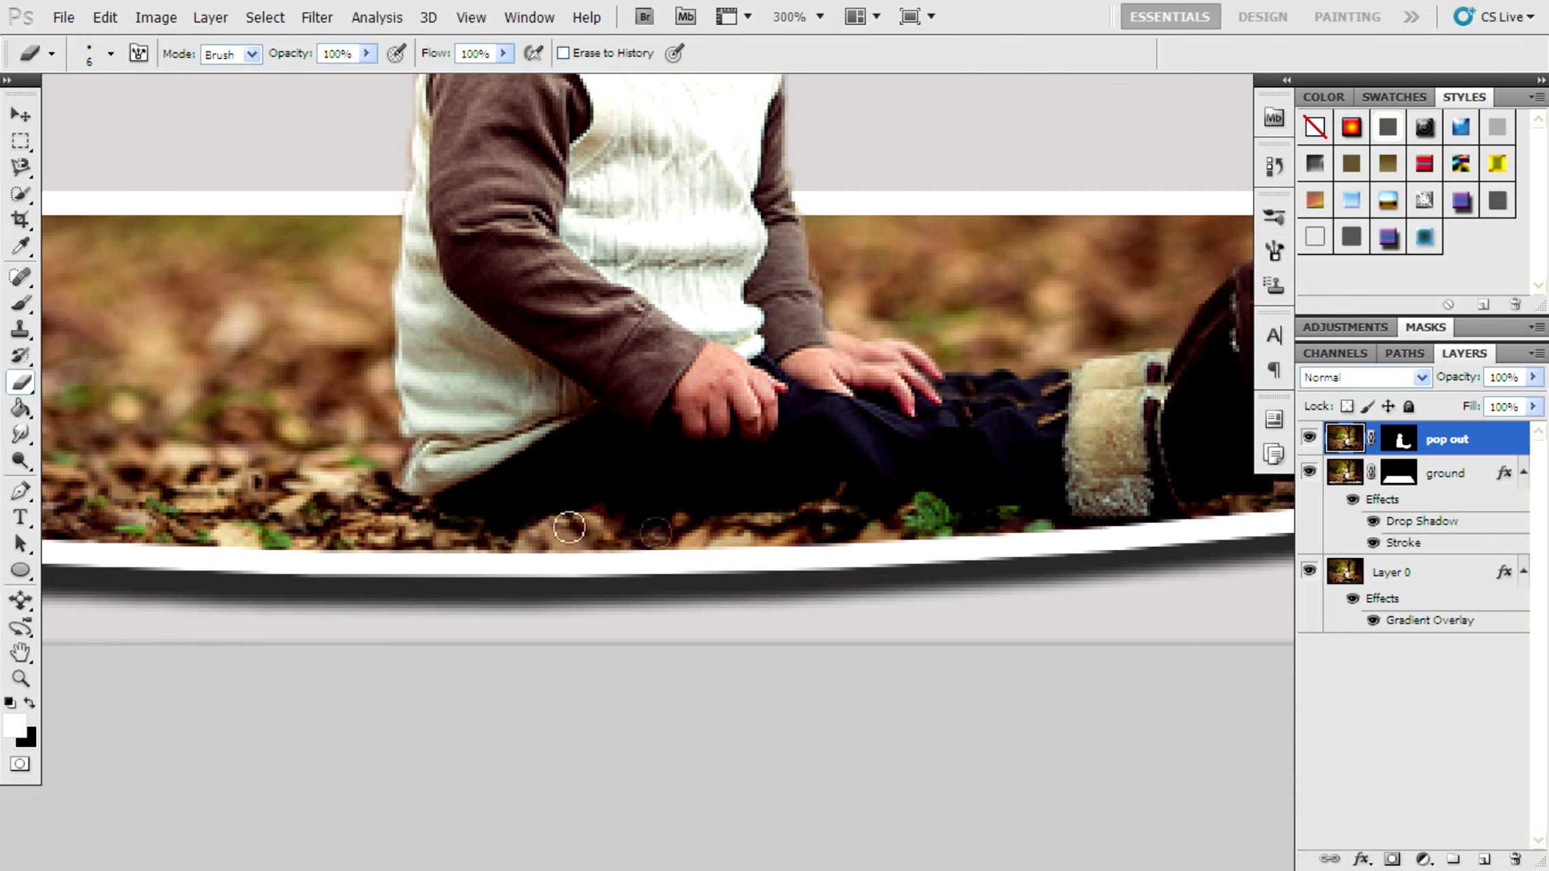
scroll(322, 708, up, 2)
scroll(321, 708, up, 2)
click(21, 679)
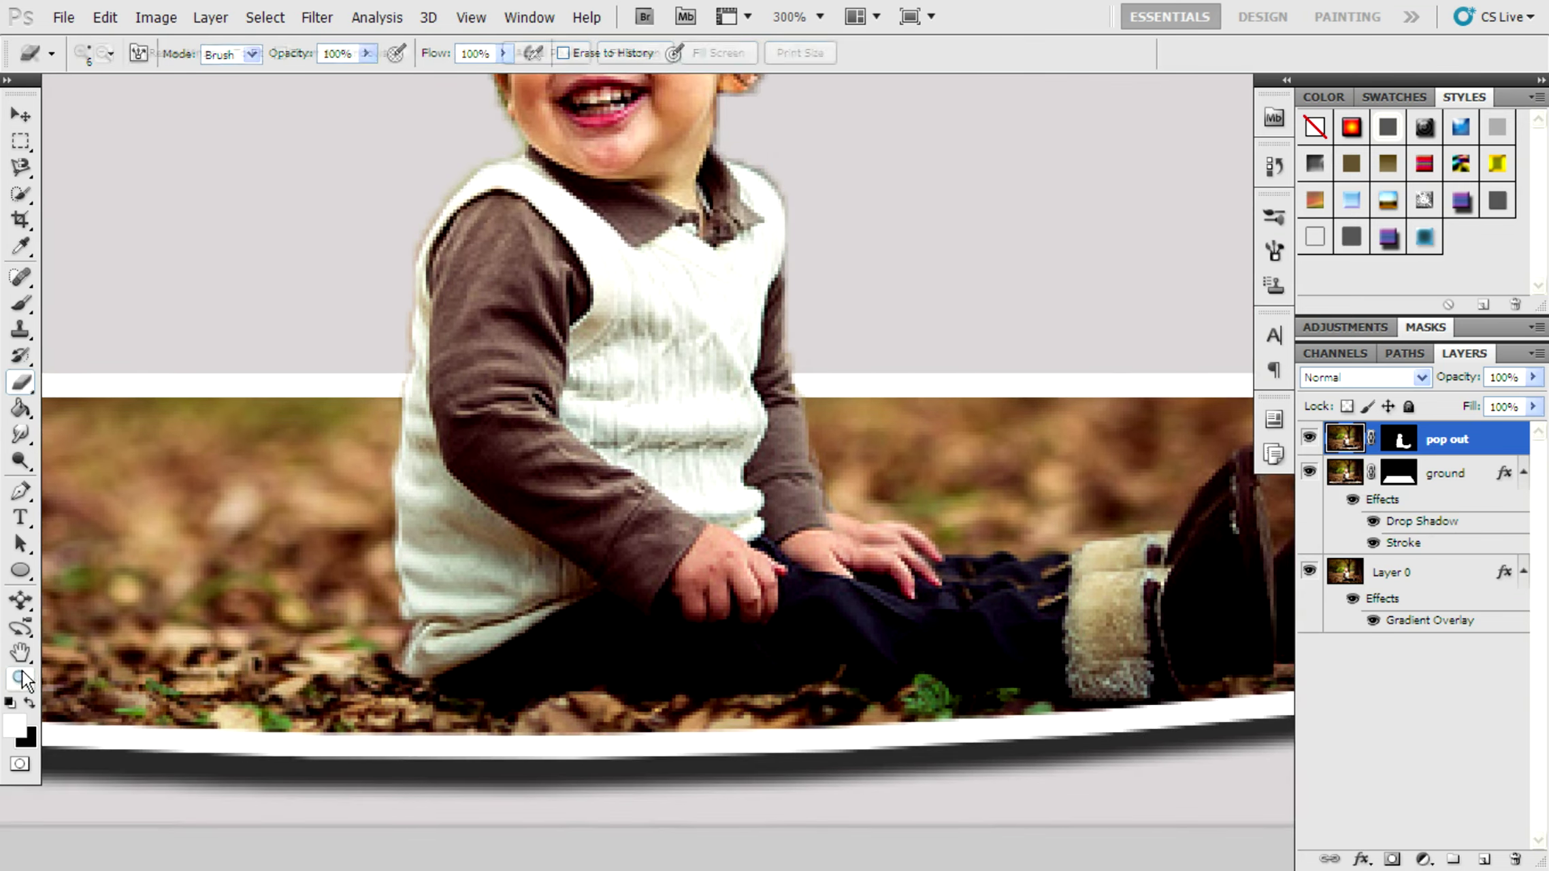
alt+click(524, 486)
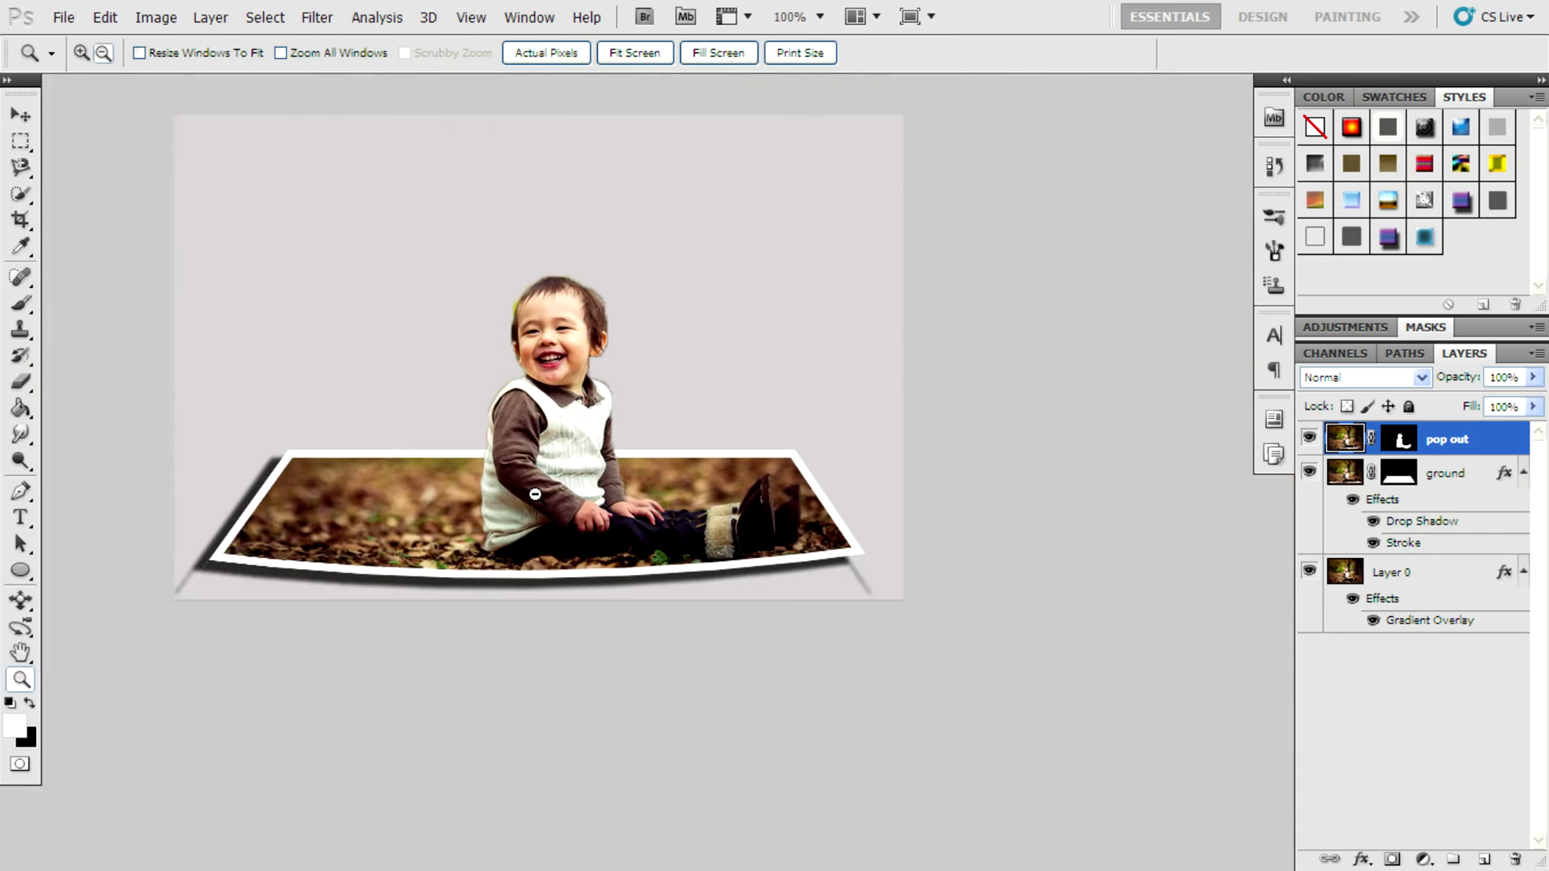